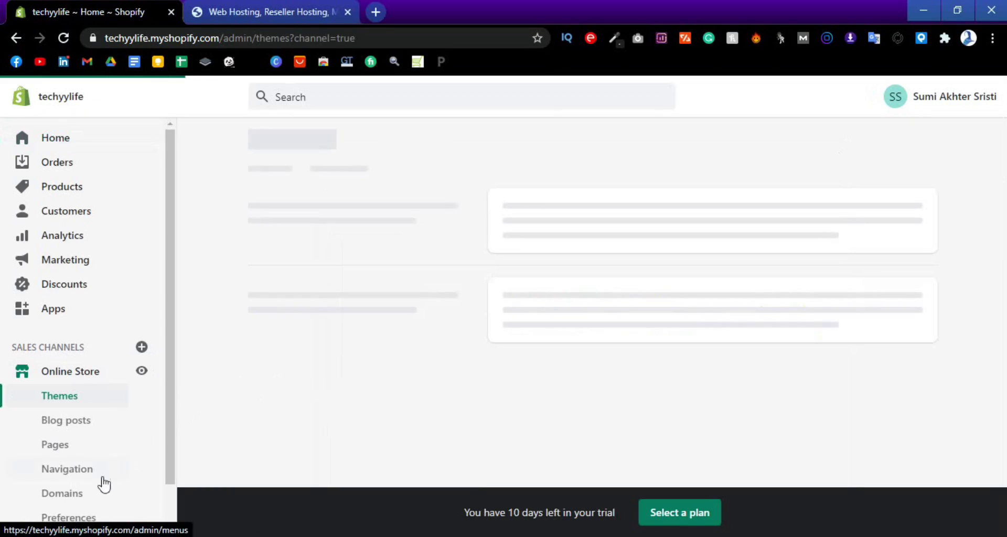
- Open Shopify's Domains settings and confirm techyylife.myshopify.com is the Connected primary domain
left_click(67, 494)
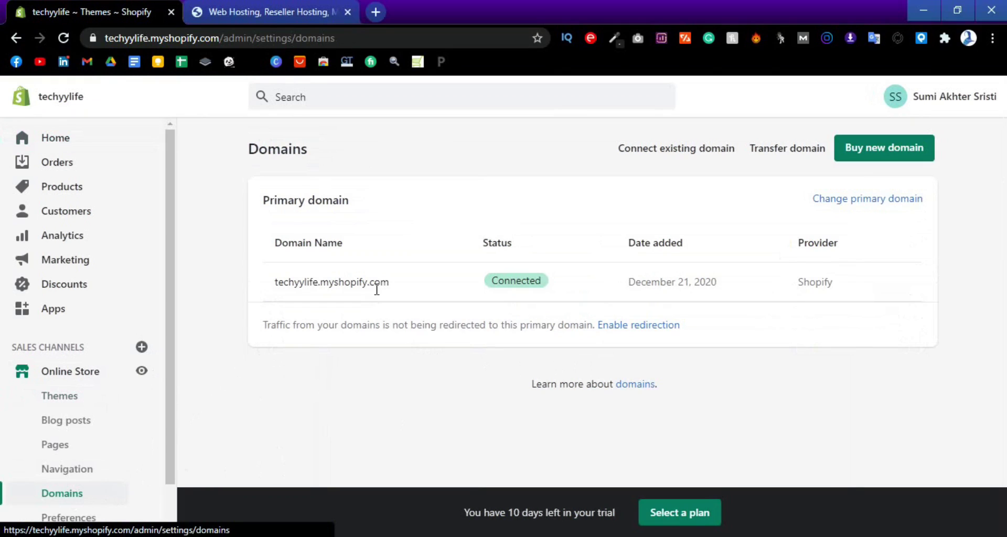
left_click_drag(391, 283, 275, 285)
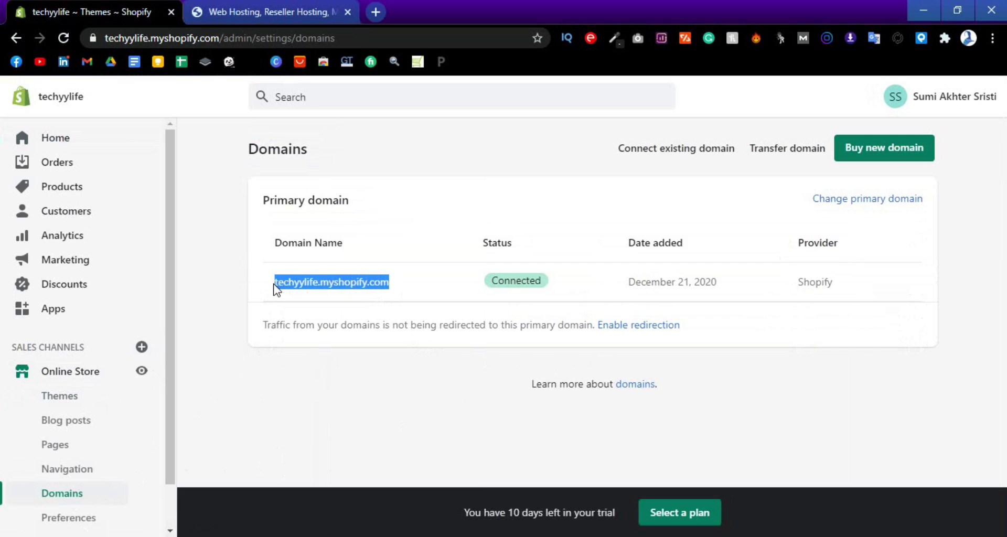
left_click(415, 293)
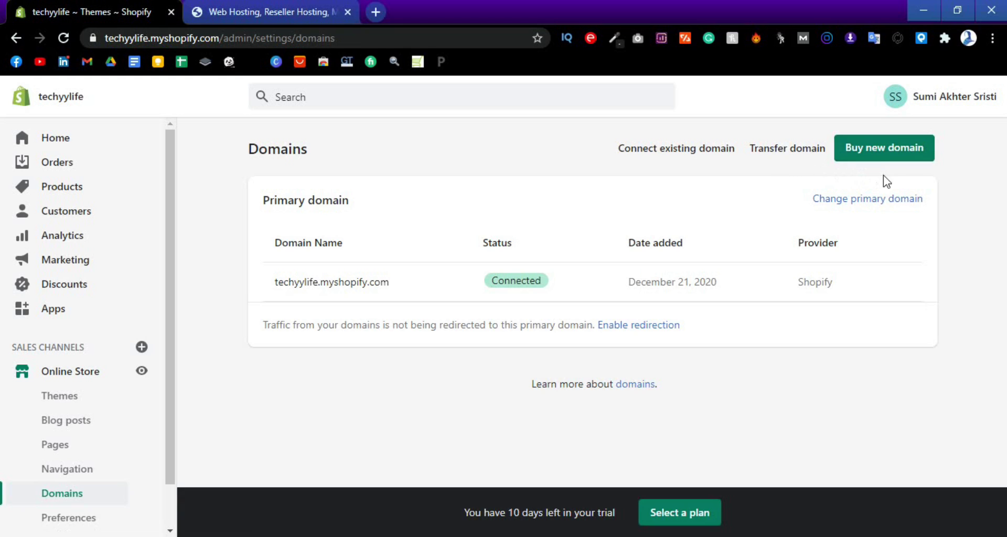
left_click(879, 160)
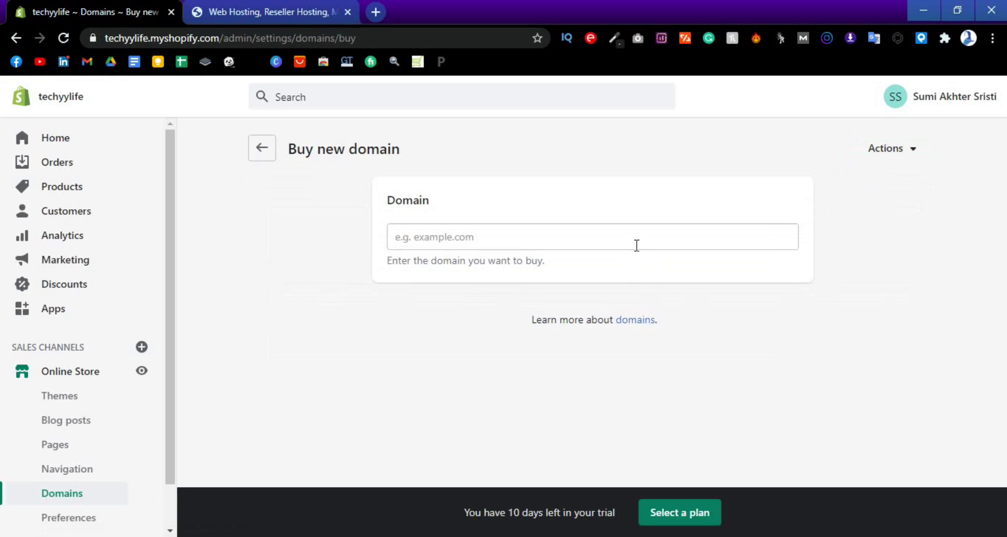
left_click(609, 234)
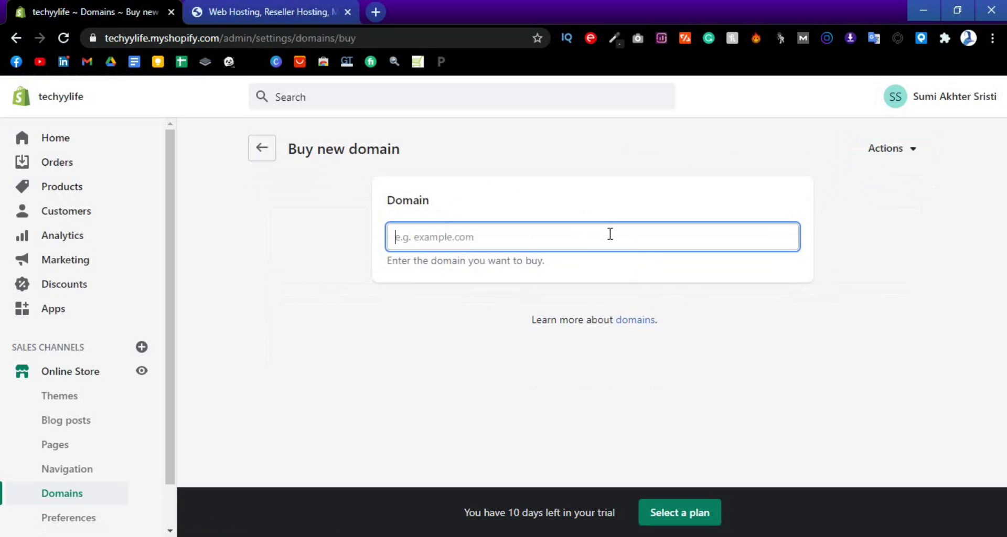
type("b")
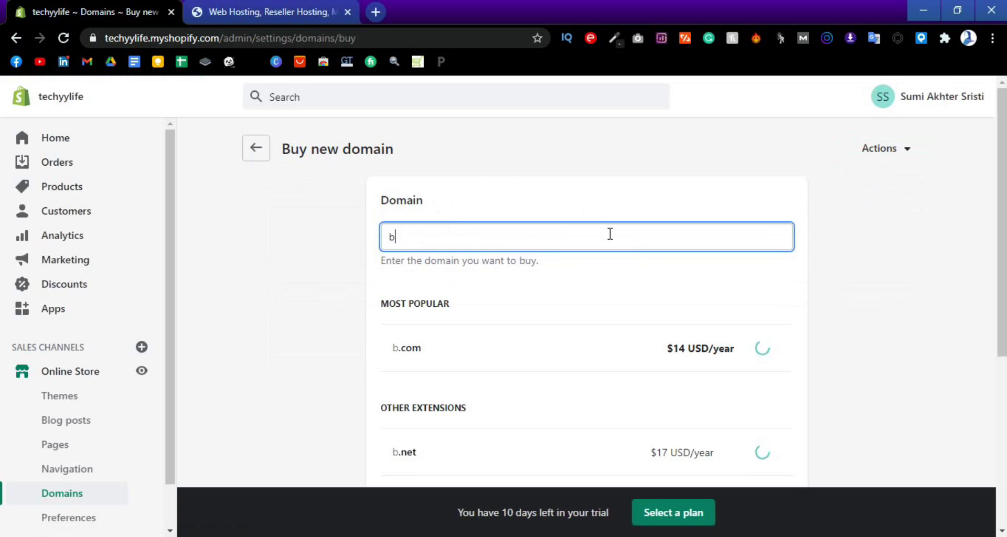
type("yteb")
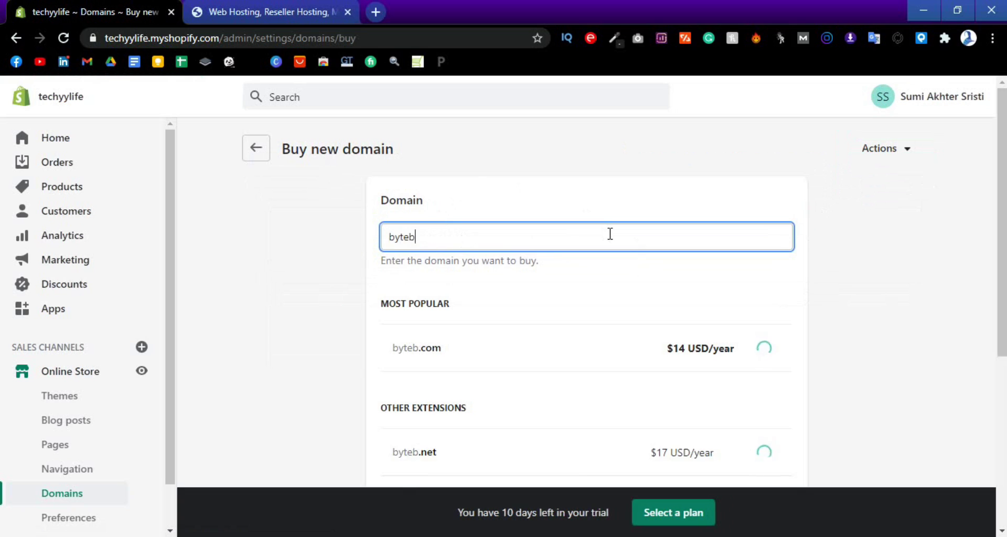
type("iters")
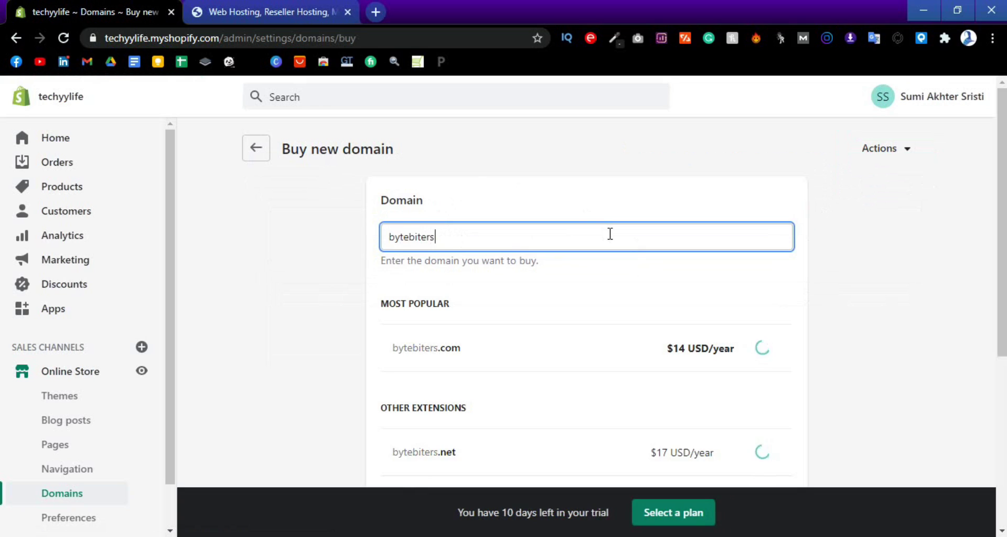
type(".com")
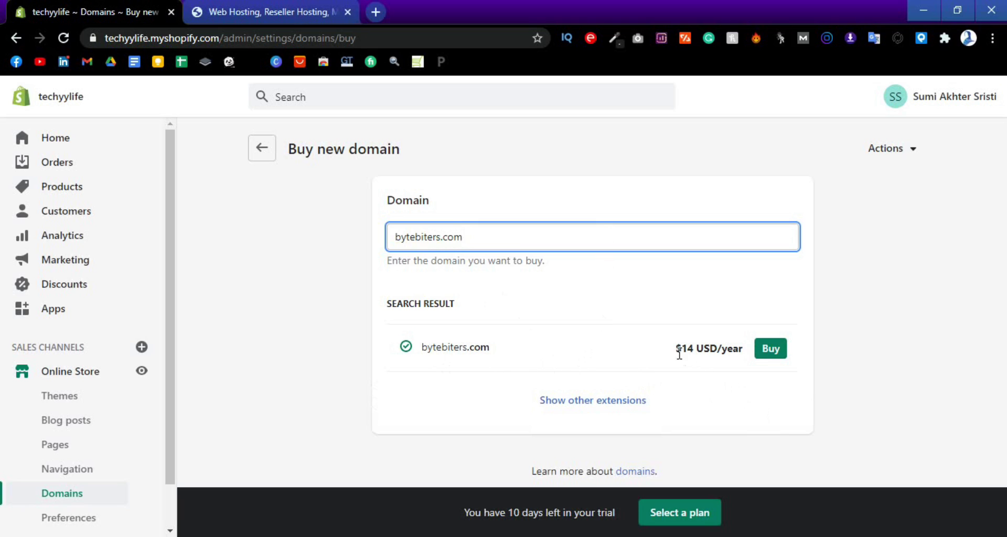
mouse_move(673, 348)
left_mouse_down()
mouse_move(692, 349)
mouse_move(675, 348)
left_mouse_up()
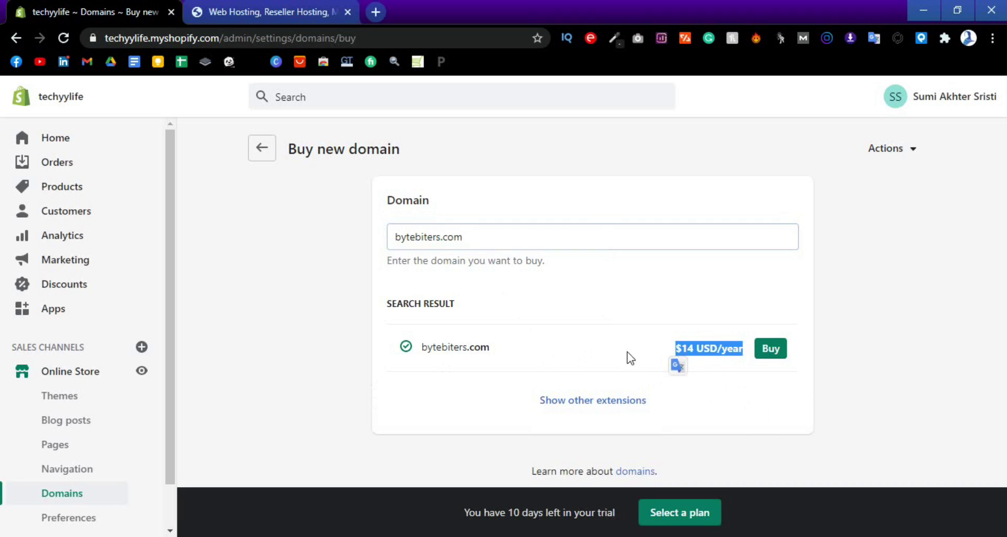
left_click(663, 313)
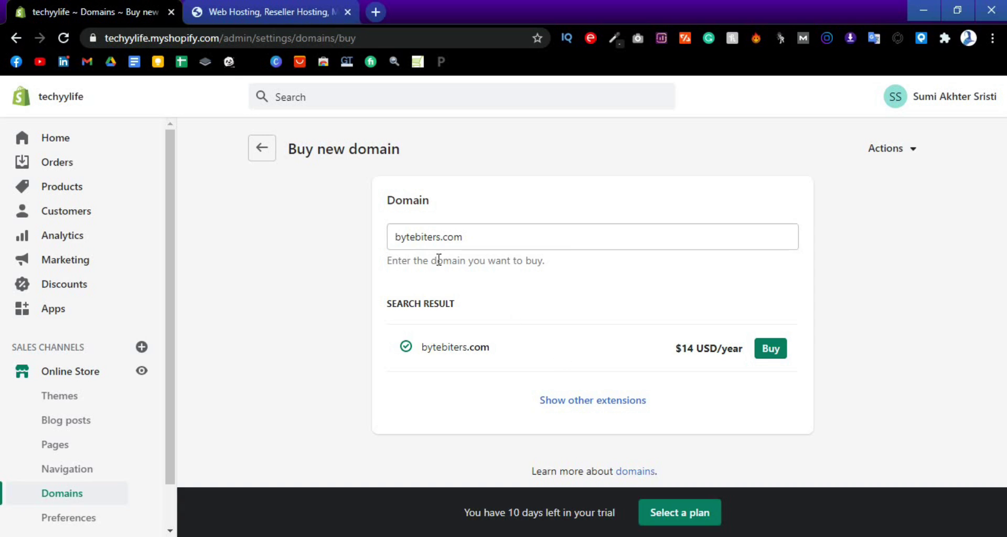
left_click(261, 156)
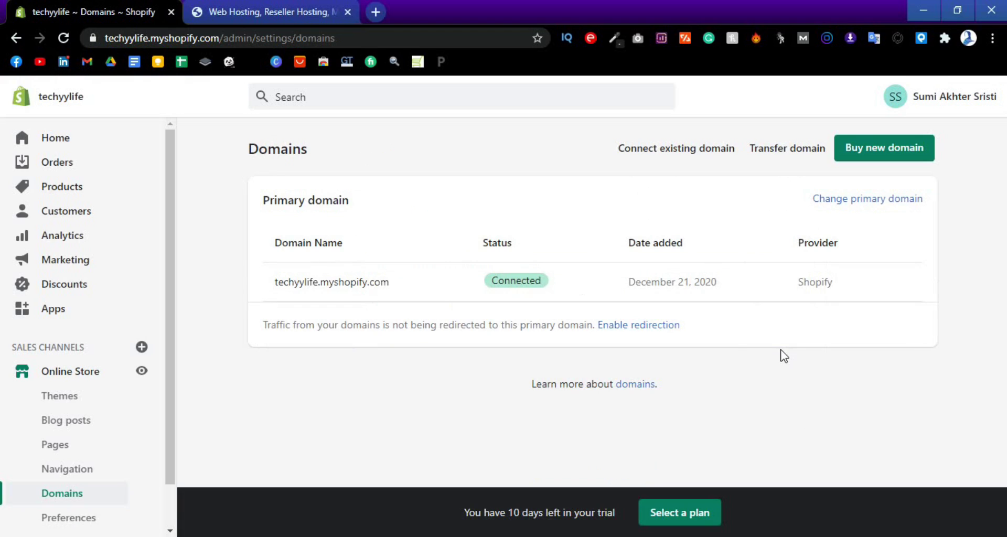
- Switch to the second browser tab showing the hostmight.com homepage
left_click(292, 14)
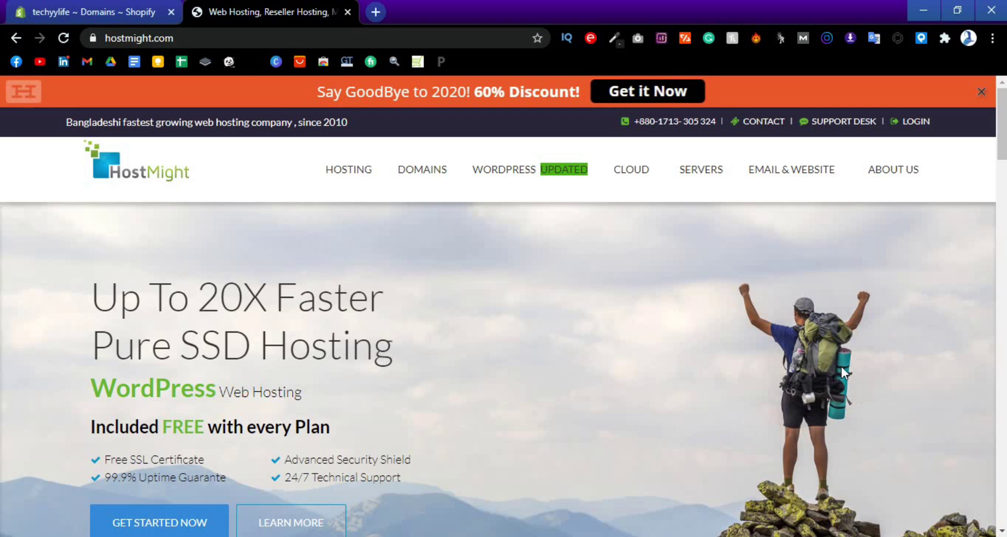
- Go from HostMight's client login page to the Create a New Account registration form
left_click(884, 183)
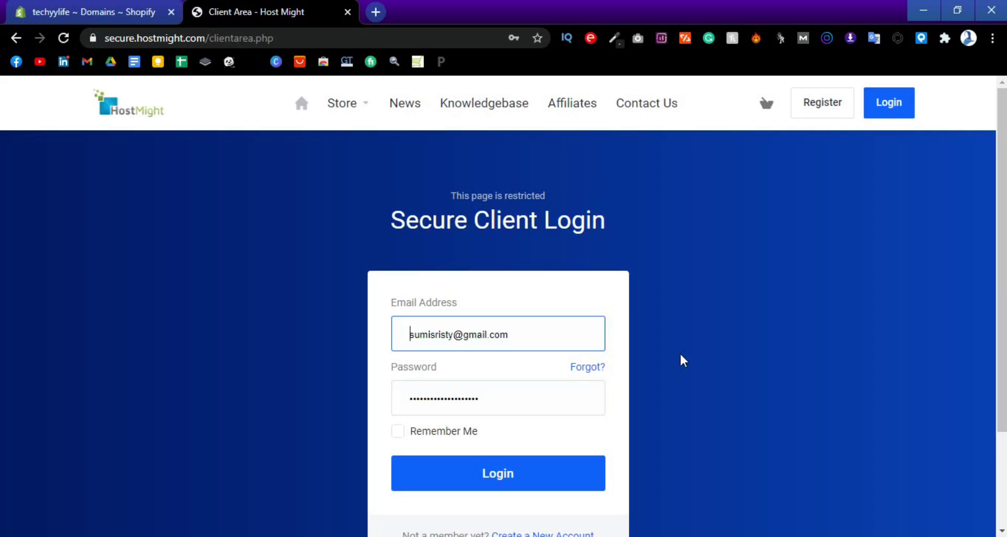
scroll(681, 355, "down", 3)
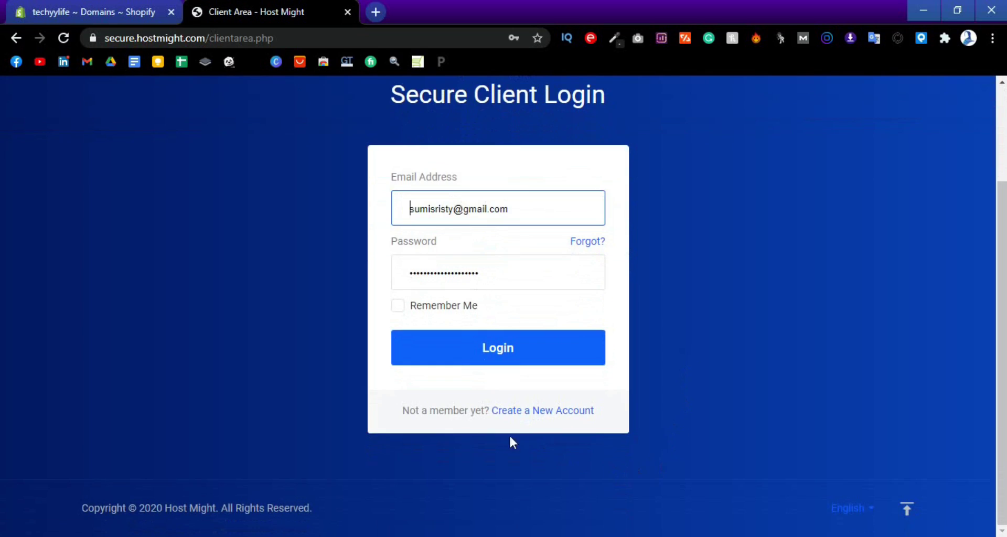
left_click(542, 418)
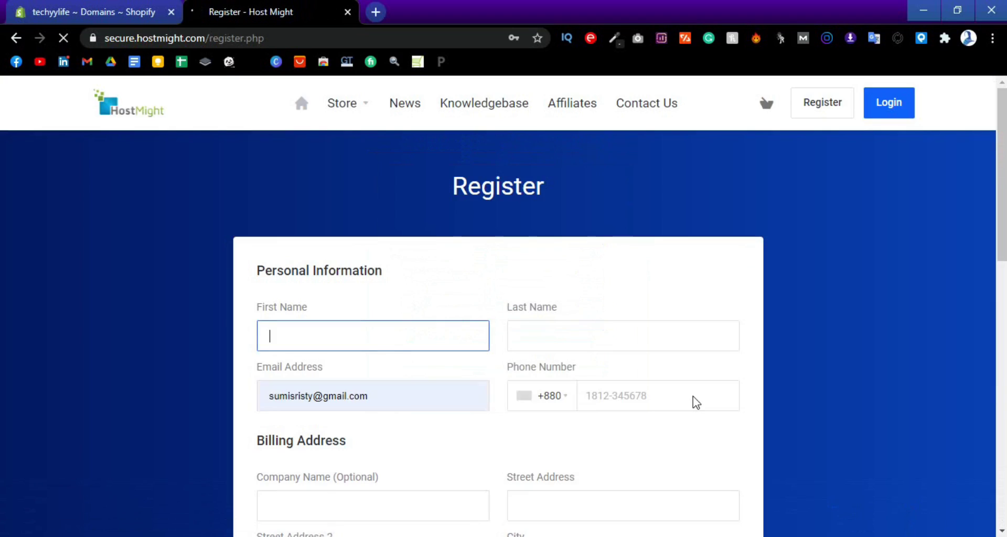
scroll(754, 367, "down", 1)
scroll(753, 368, "down", 1)
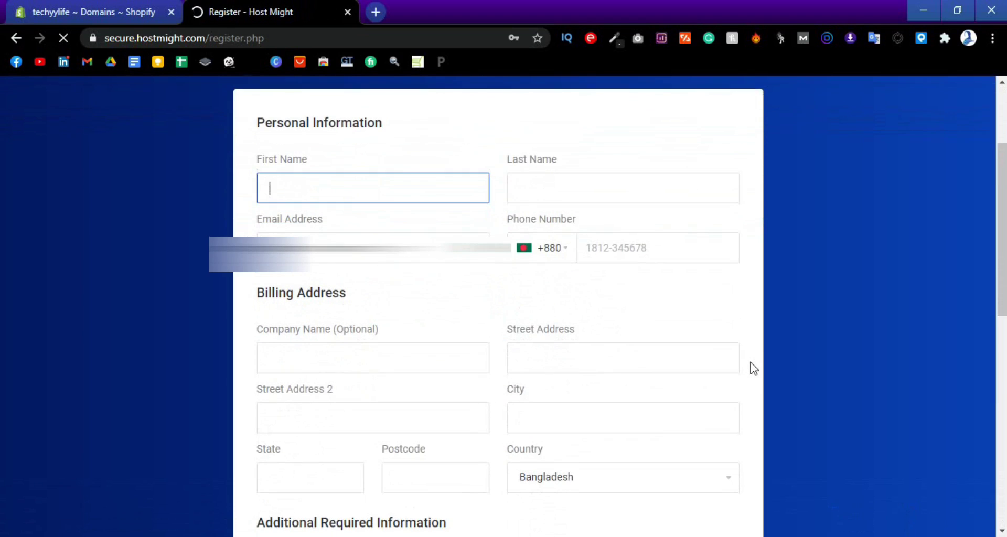
scroll(752, 366, "up", 1)
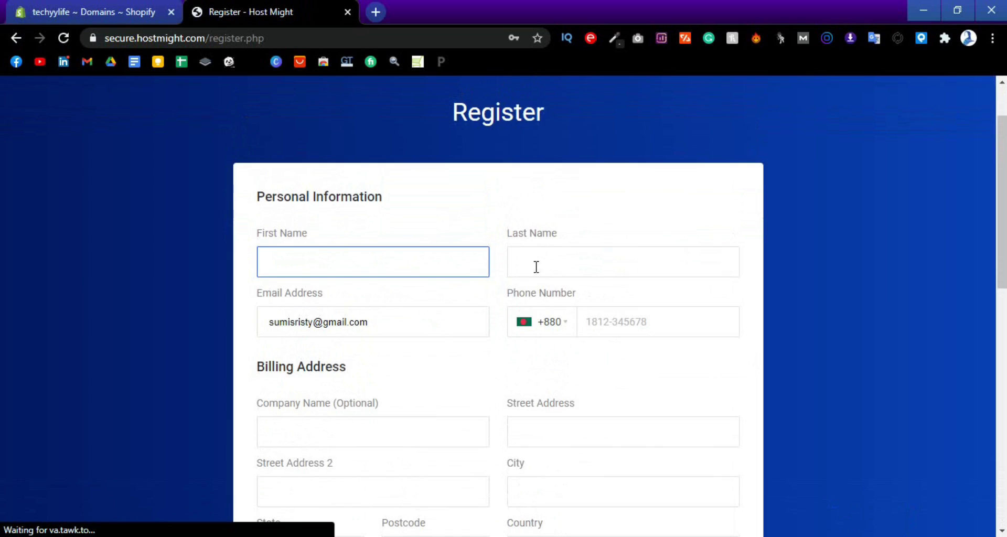
scroll(535, 266, "down", 2)
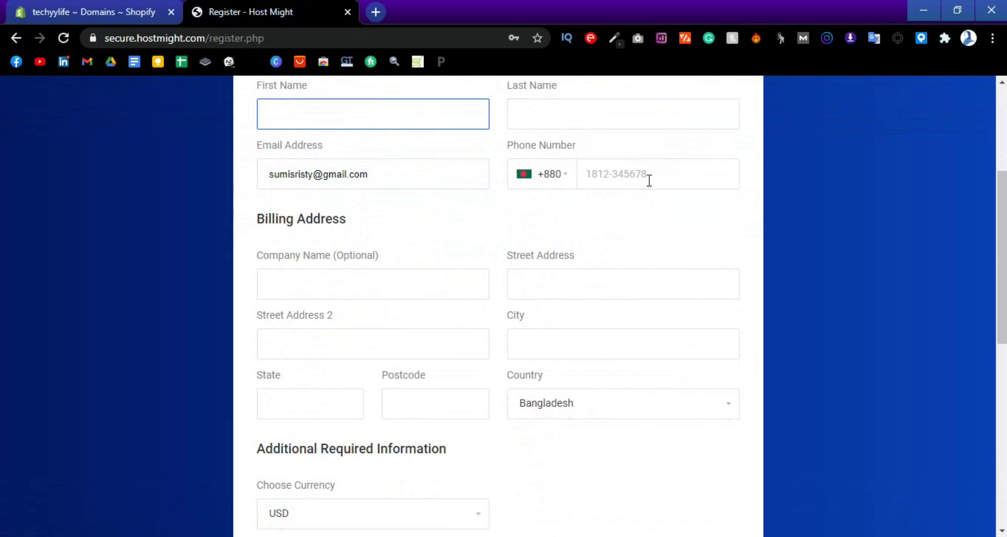
scroll(583, 297, "down", 1)
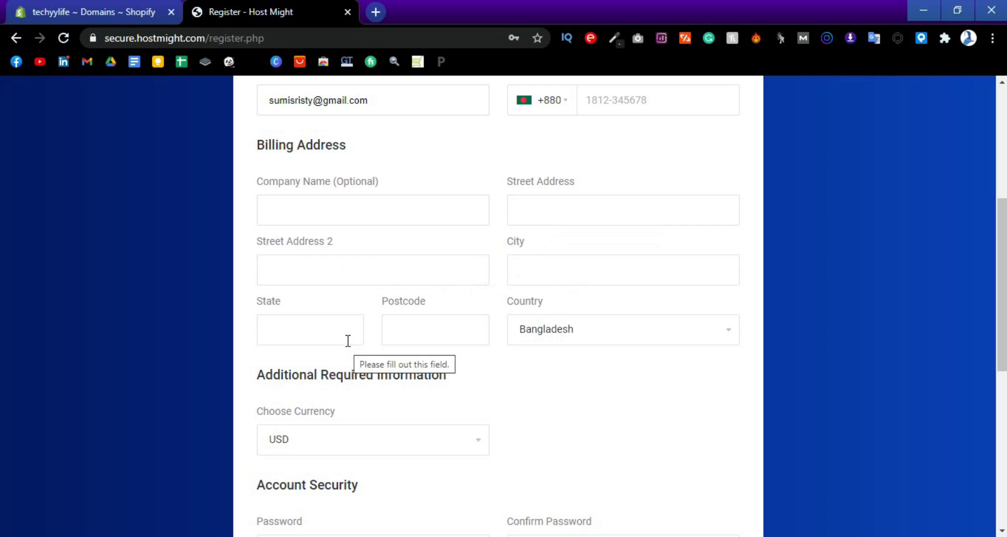
scroll(429, 329, "down", 1)
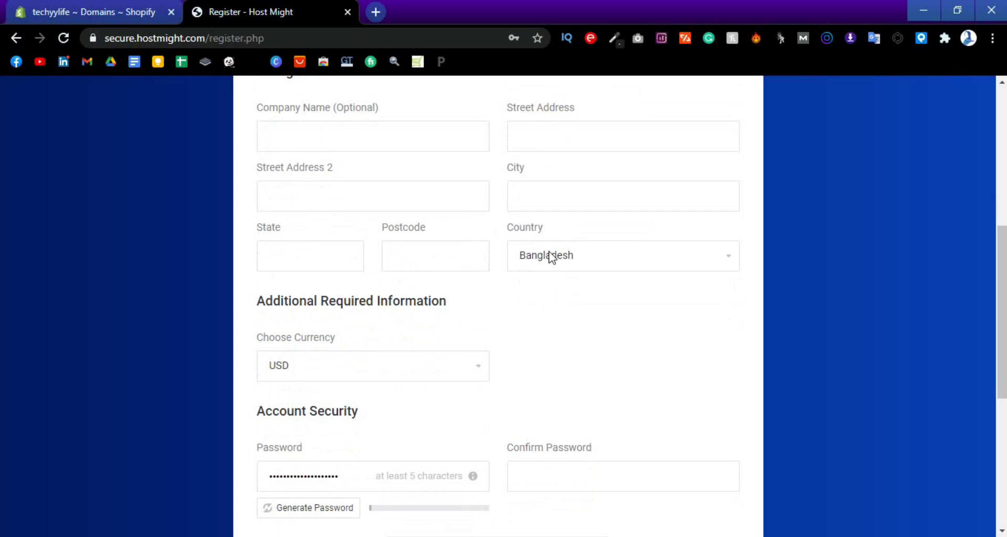
scroll(612, 289, "down", 1)
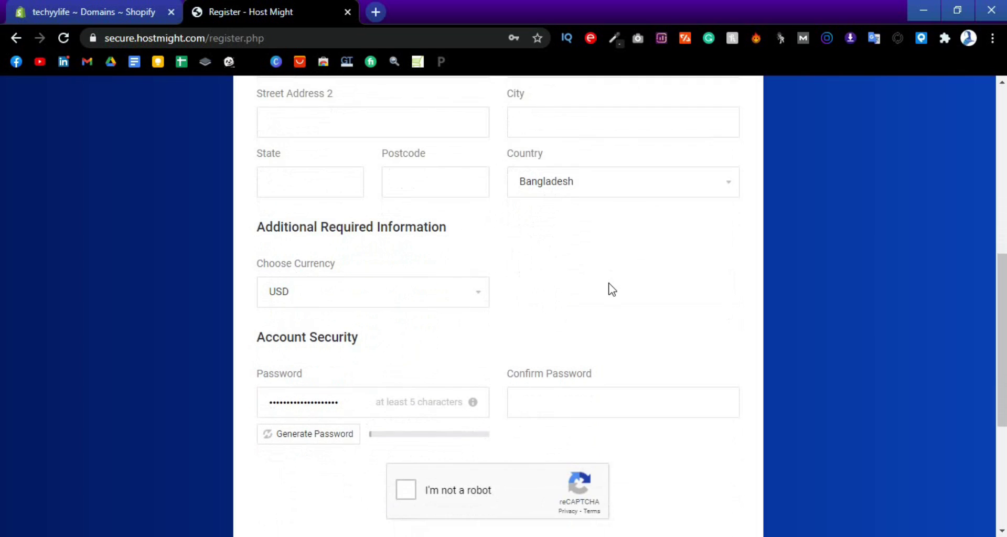
scroll(612, 290, "down", 1)
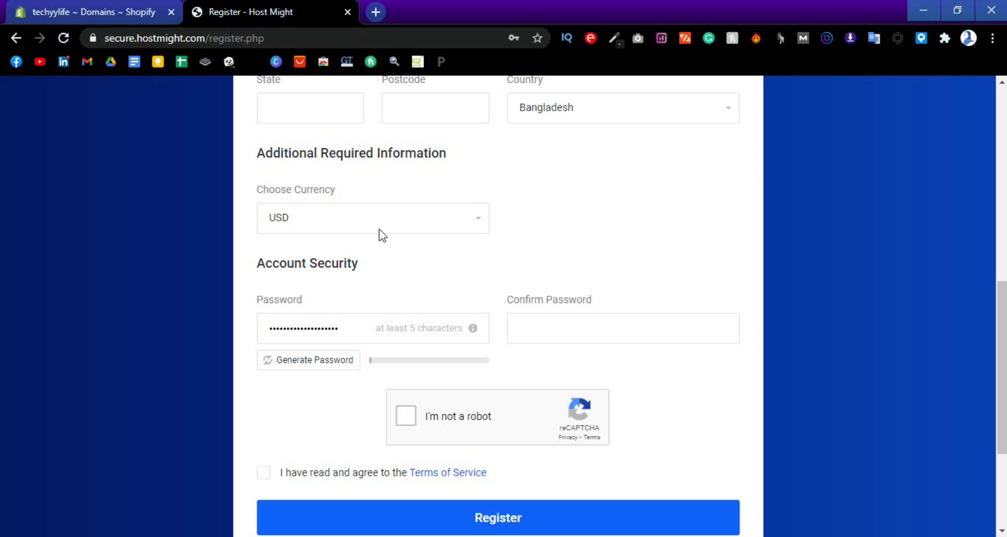
- Set the account currency to BDT, pass the reCAPTCHA and accept the Terms of Service
left_click(455, 221)
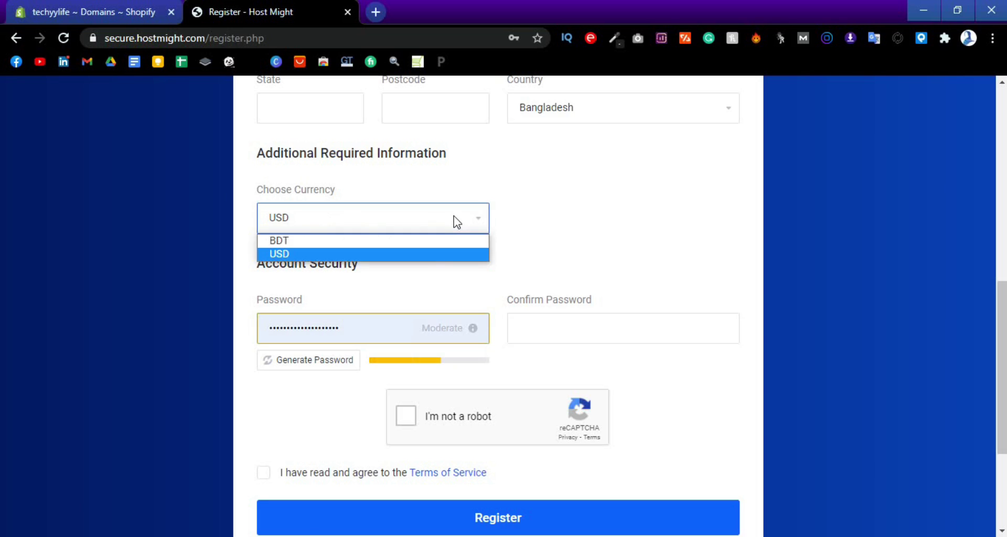
left_click(425, 240)
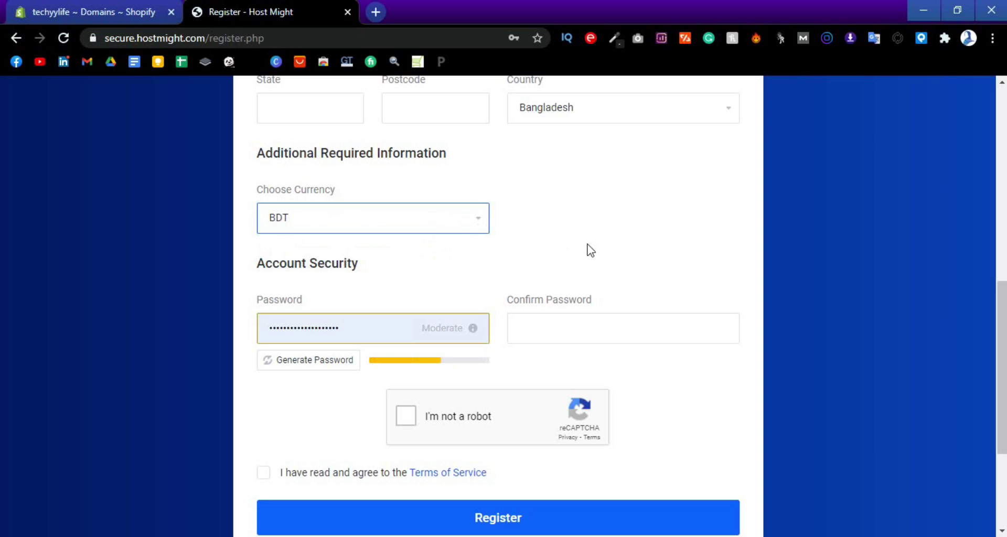
scroll(590, 250, "down", 1)
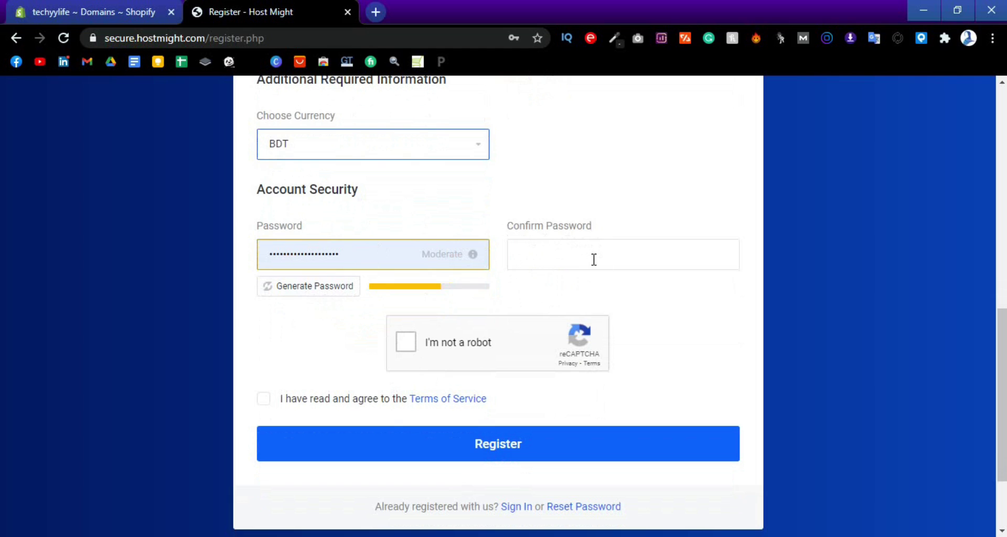
left_click(406, 341)
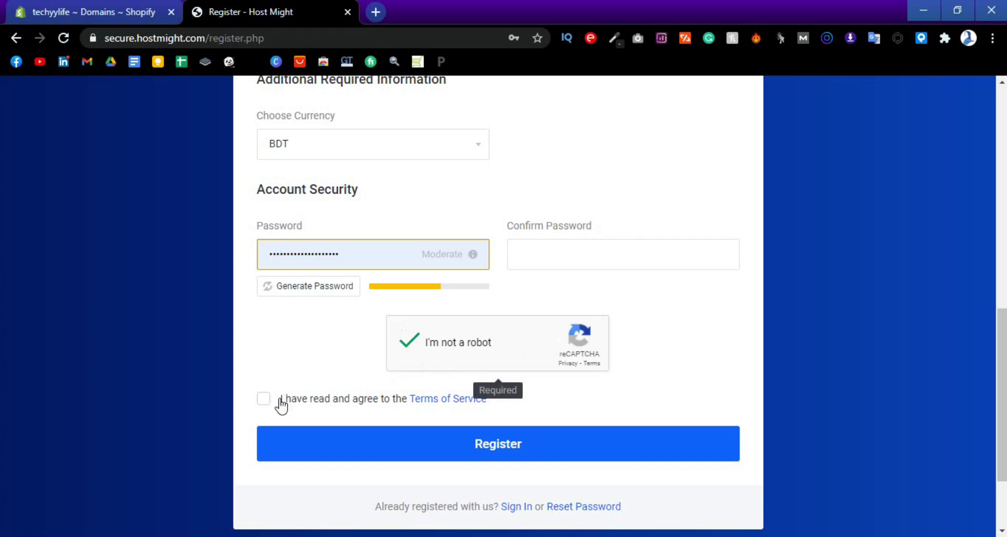
left_click(264, 403)
scroll(680, 395, "up", 1)
scroll(682, 395, "up", 10)
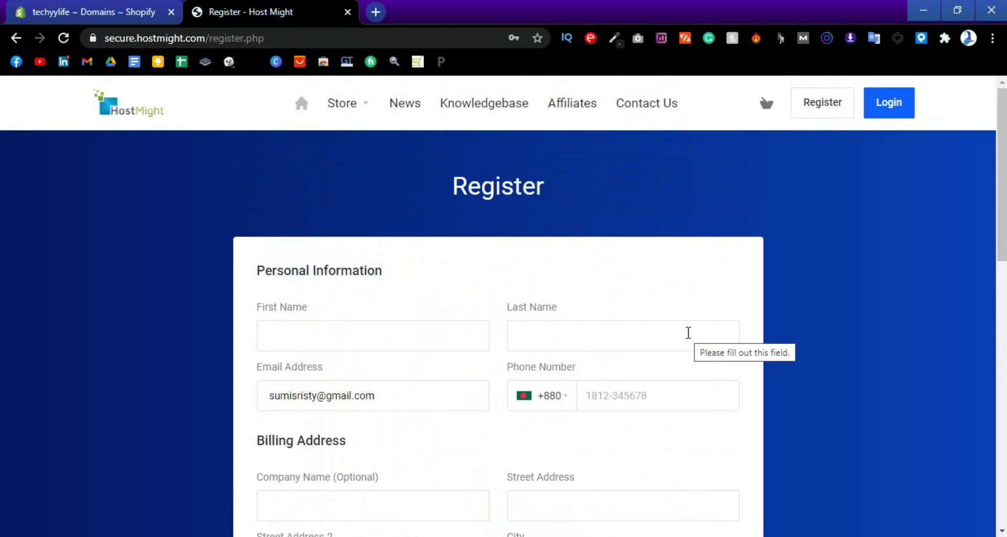
- Sign in to the HostMight client area and enter bytebiters.com as a new domain to register
left_click(891, 116)
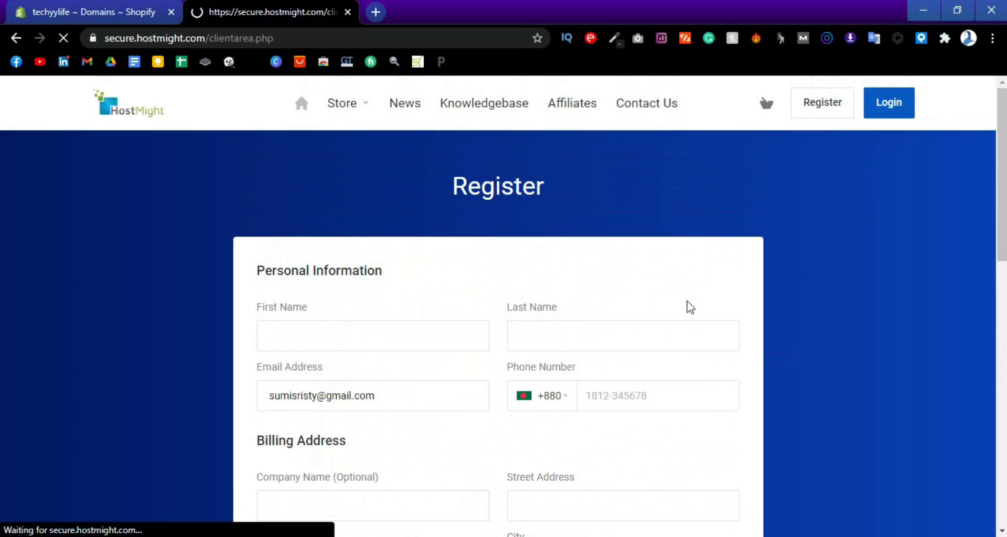
left_click(540, 343)
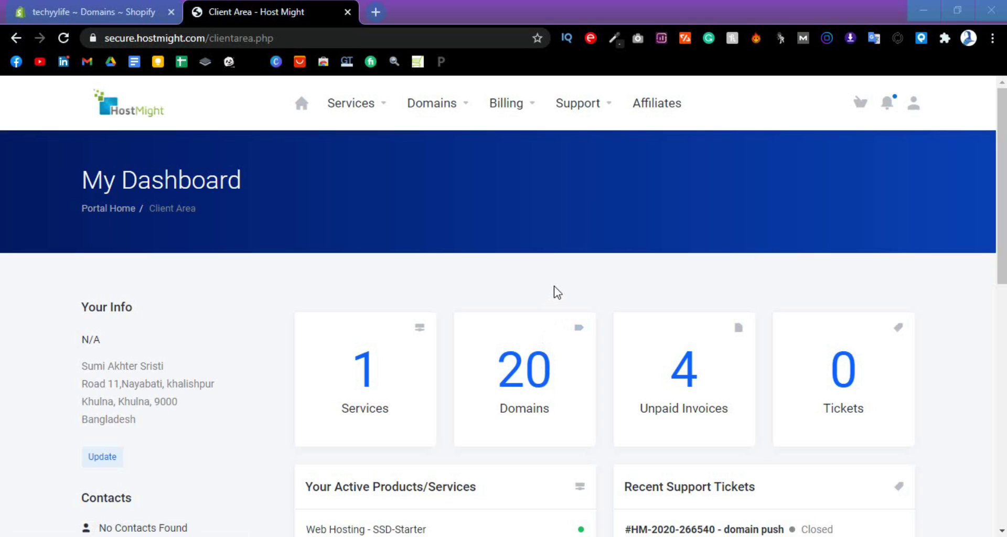
left_click(466, 109)
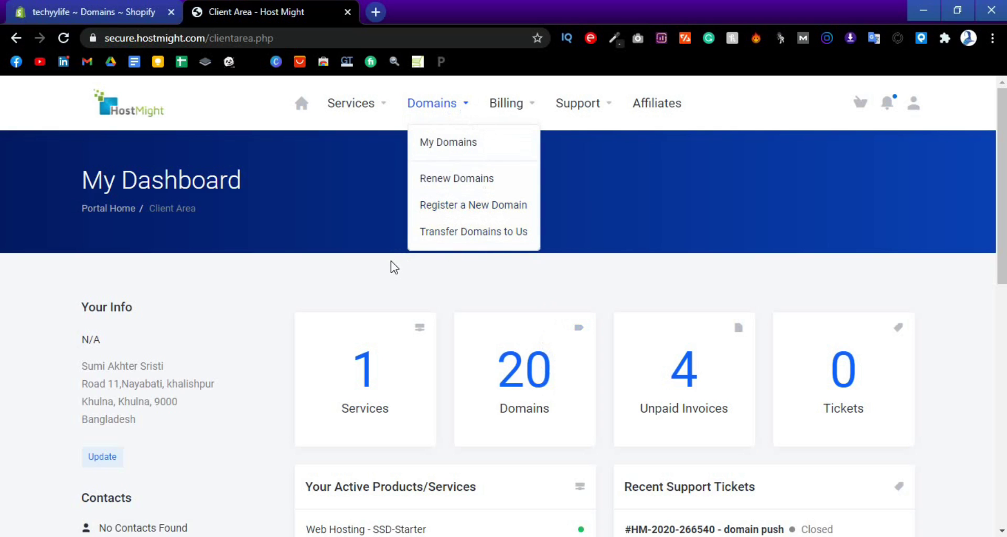
scroll(392, 265, "down", 5)
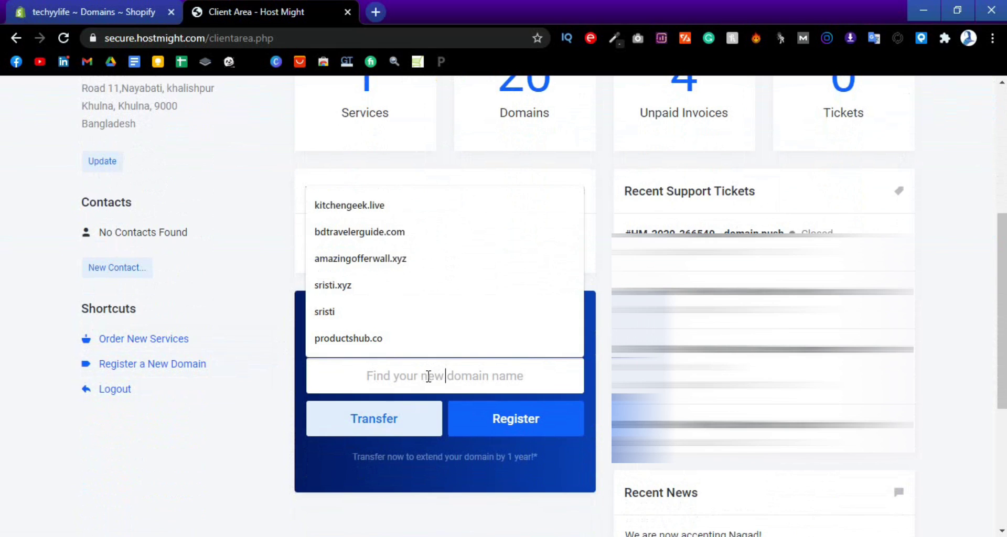
type("byt")
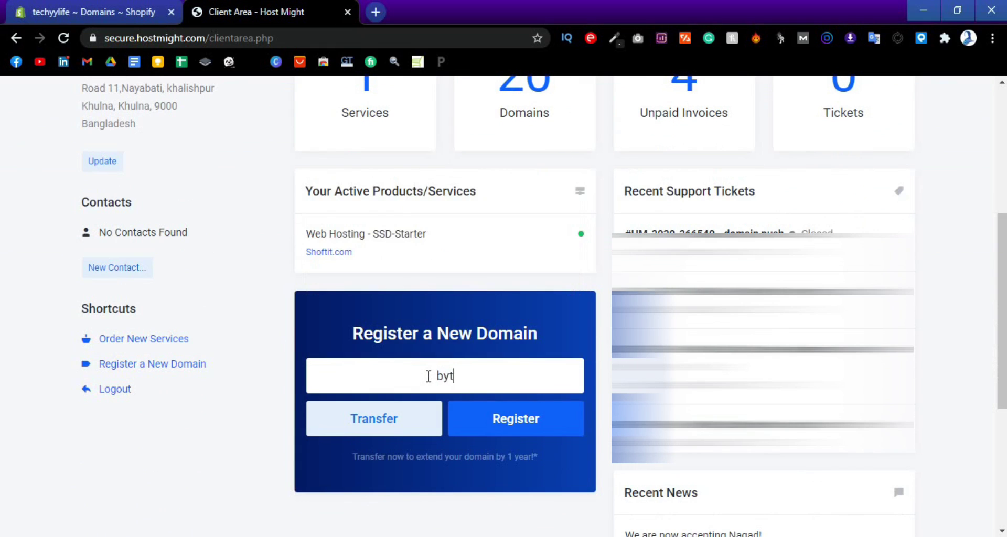
type("ebiters.com")
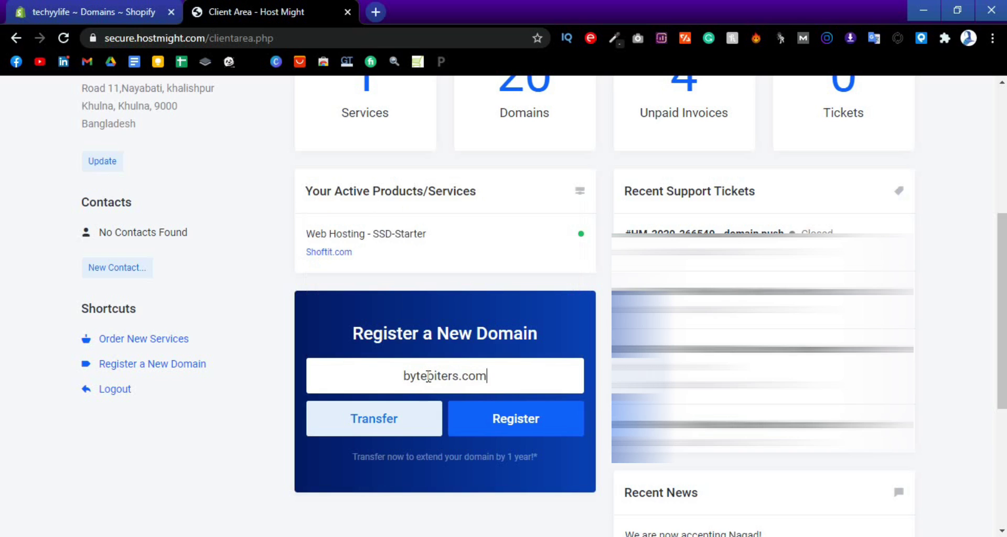
- Search bytebiters.com, confirm it is available at 699 BDT, and browse the suggested alternatives
left_click(518, 424)
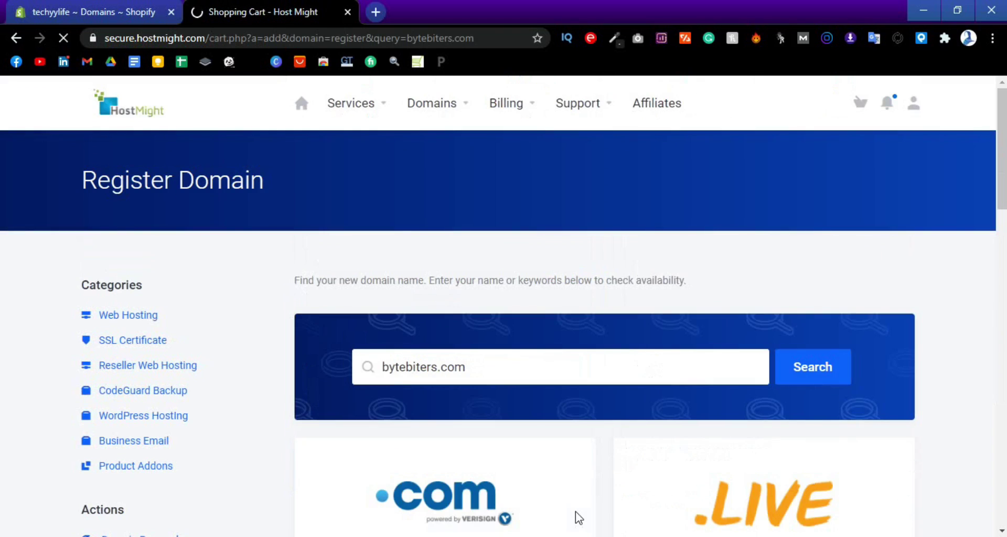
scroll(651, 462, "down", 5)
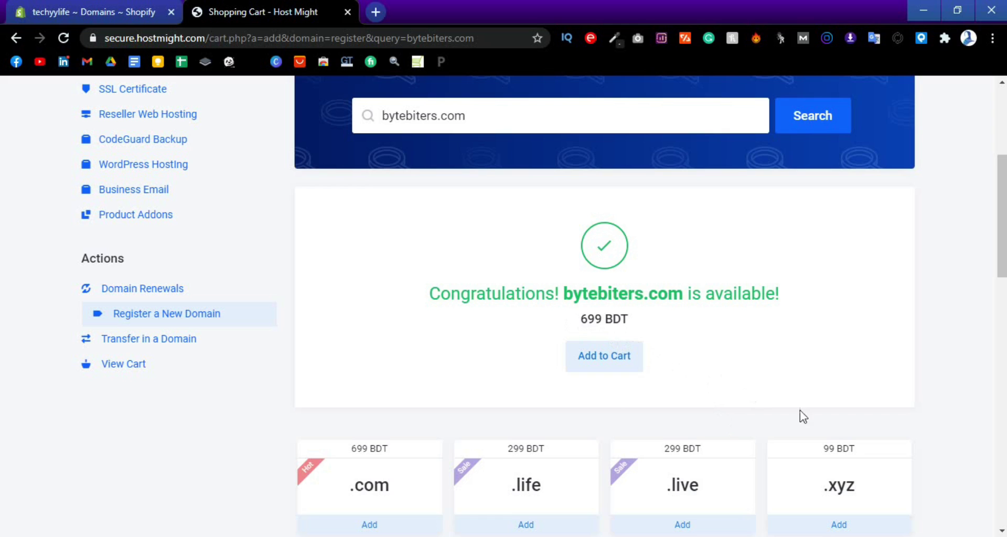
scroll(901, 388, "up", 5)
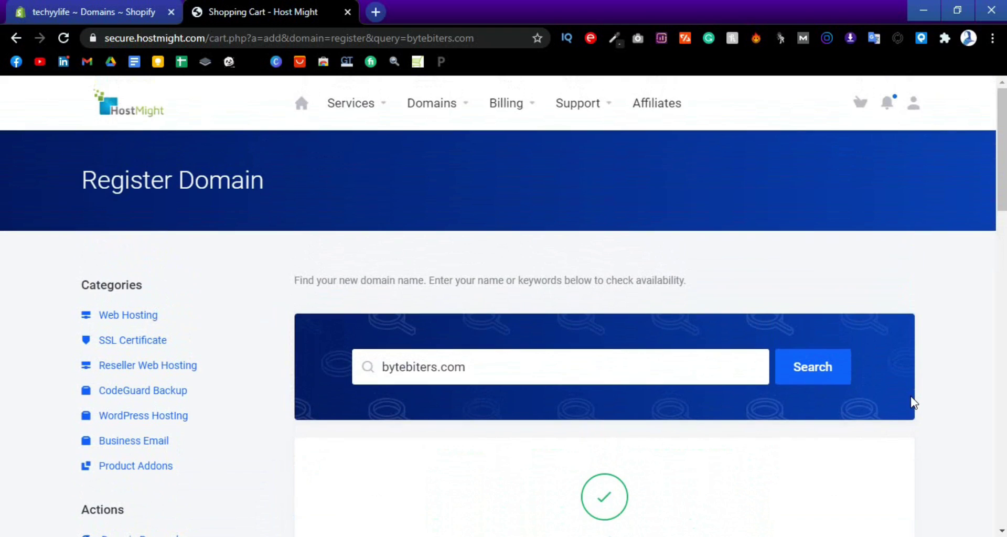
scroll(913, 403, "down", 3)
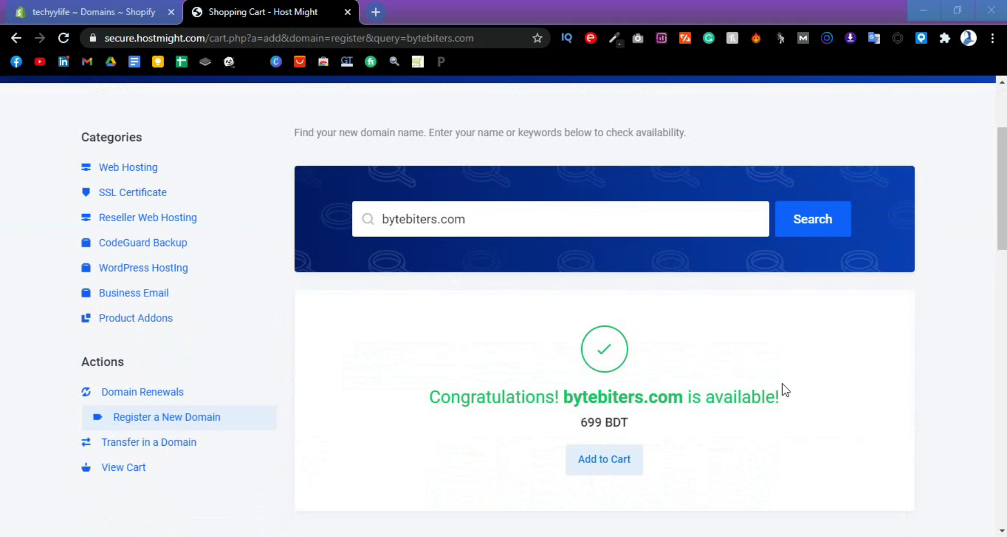
scroll(785, 390, "down", 5)
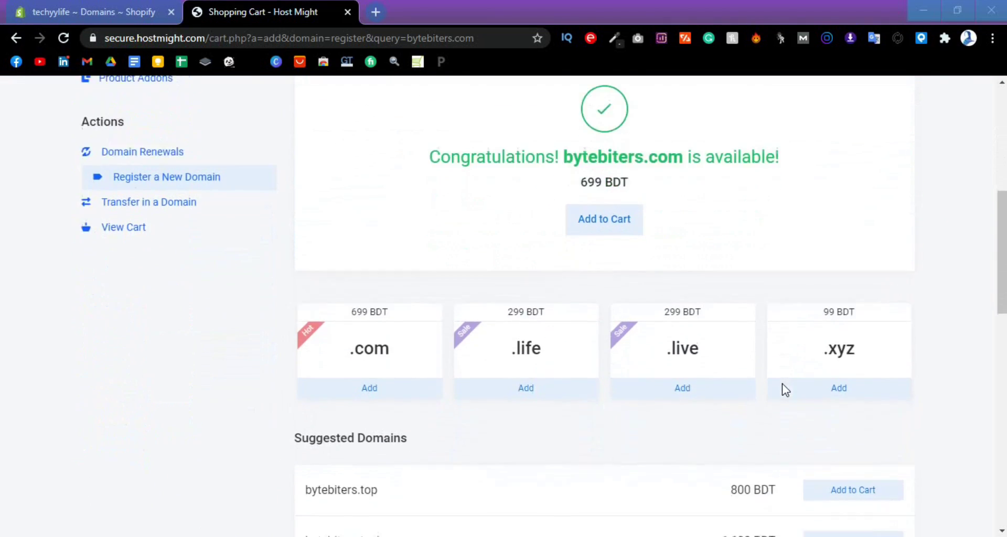
scroll(784, 389, "down", 2)
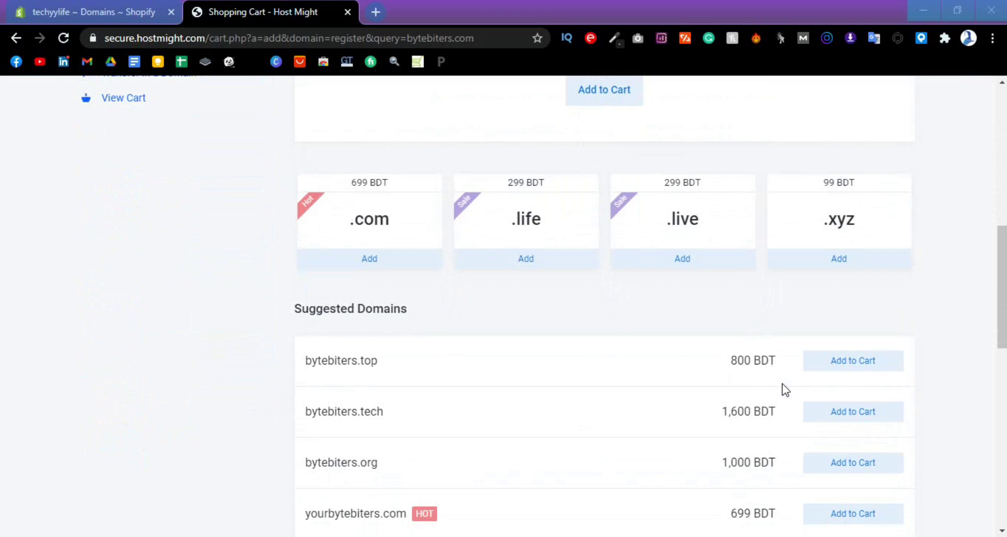
scroll(785, 389, "down", 3)
scroll(785, 390, "up", 1)
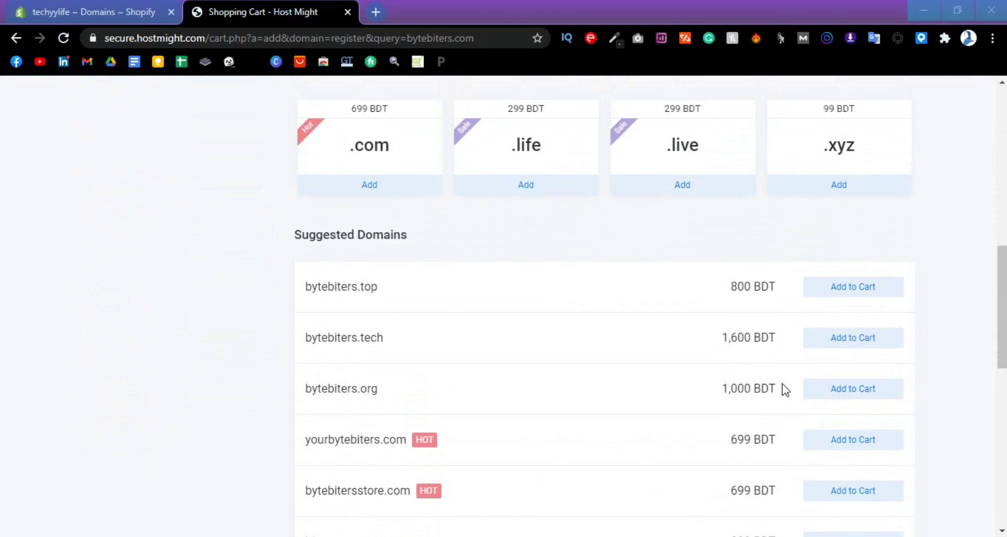
scroll(785, 390, "down", 10)
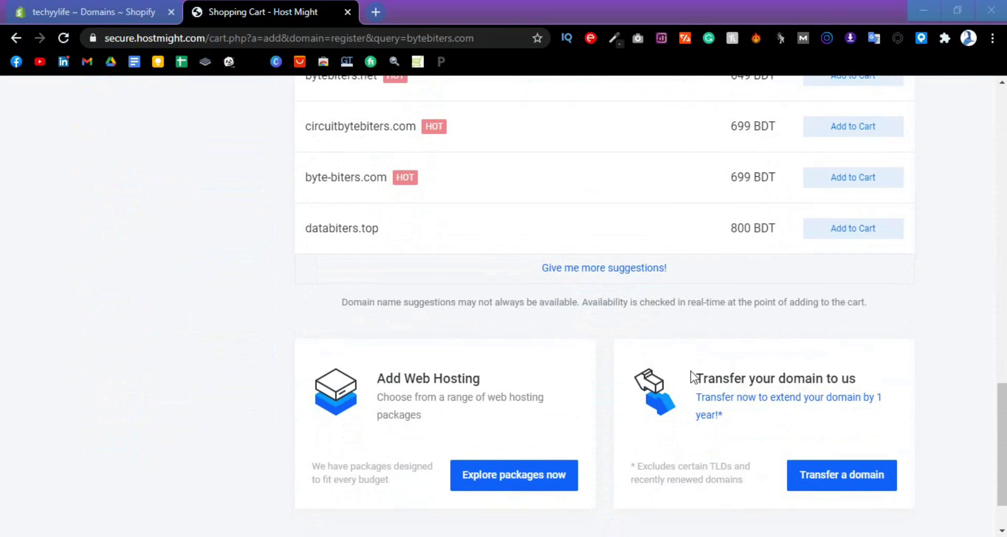
scroll(636, 335, "up", 18)
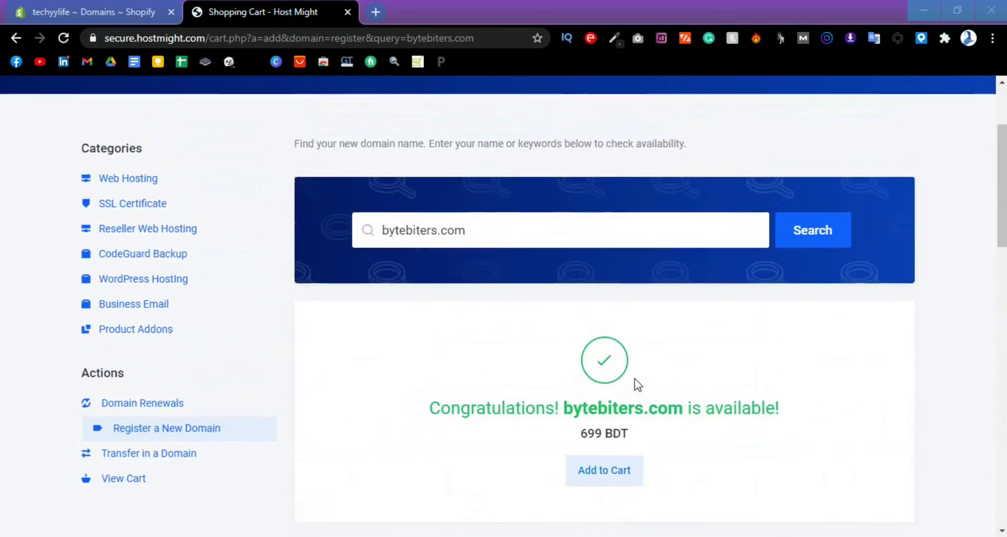
scroll(636, 386, "up", 3)
- Open Domains > Register a New Domain and review extension prices, e.g. .com 699 BDT/yr, .LIVE 299 BDT/yr
mouse_move(463, 107)
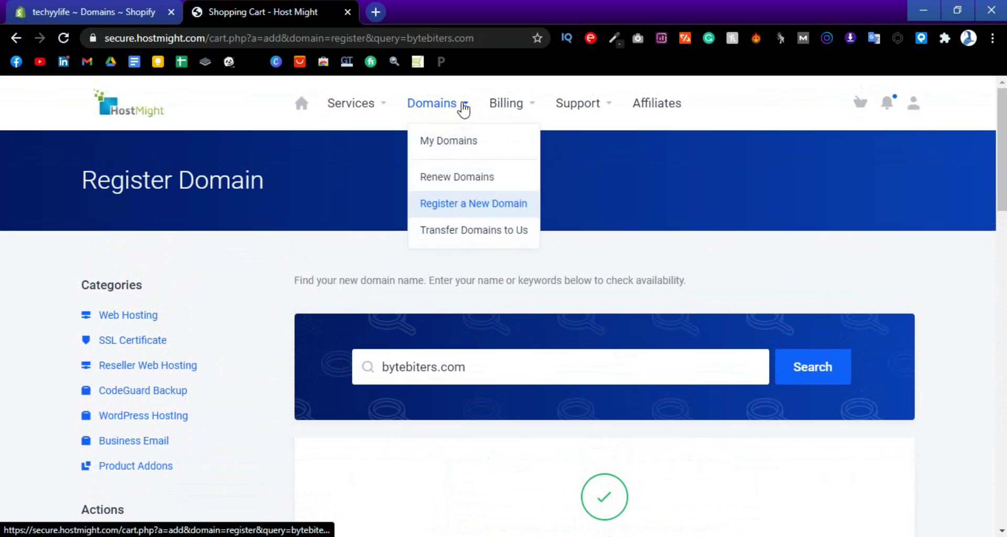
left_click(462, 206)
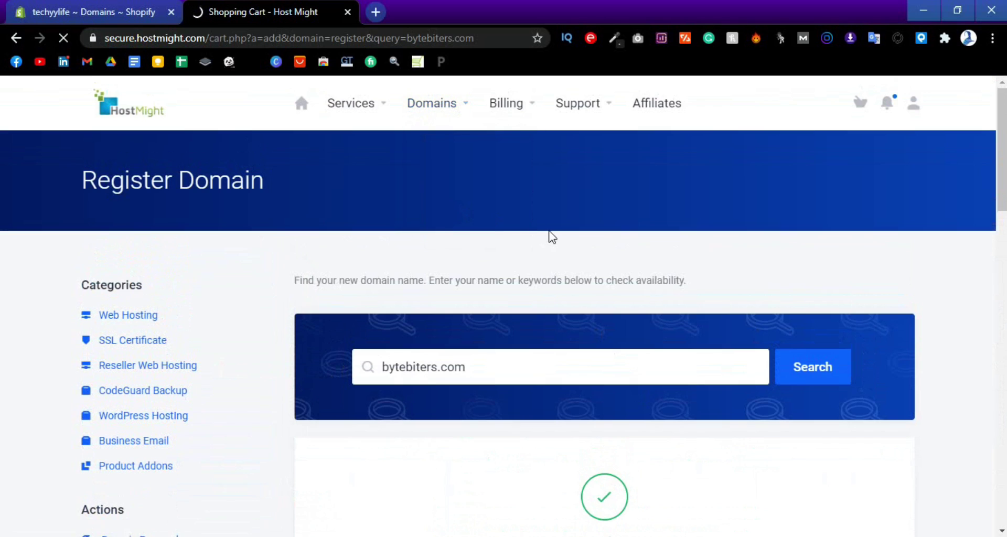
scroll(553, 237, "down", 4)
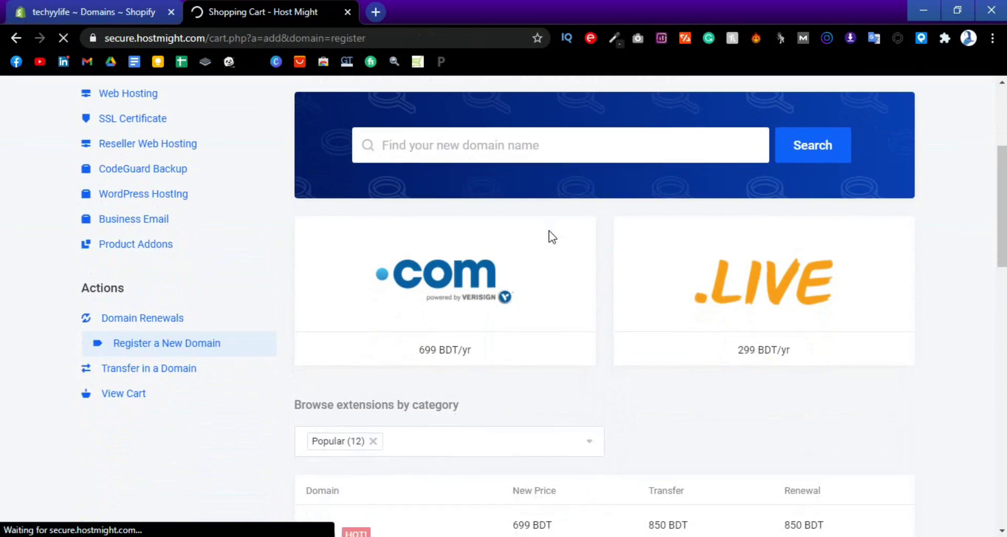
scroll(552, 237, "down", 5)
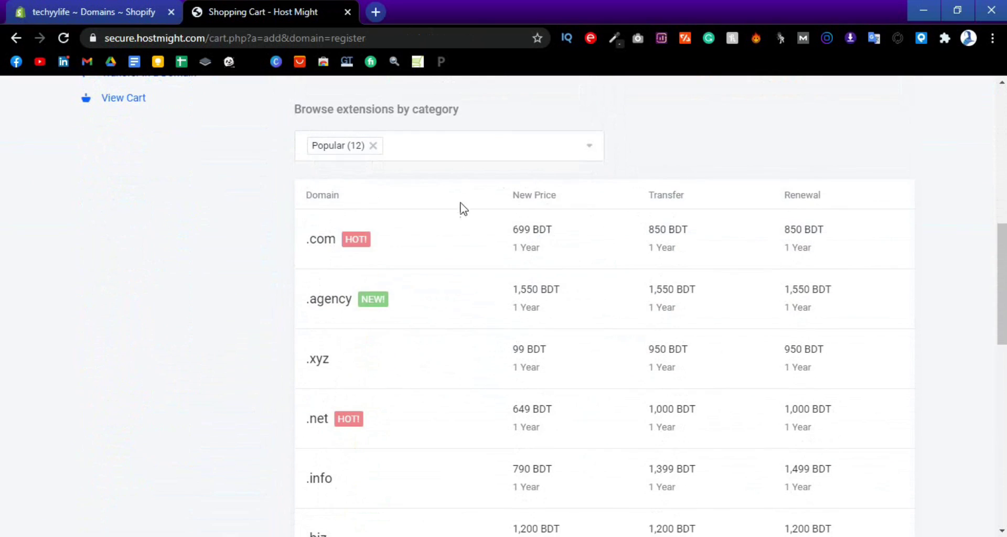
scroll(481, 271, "down", 1)
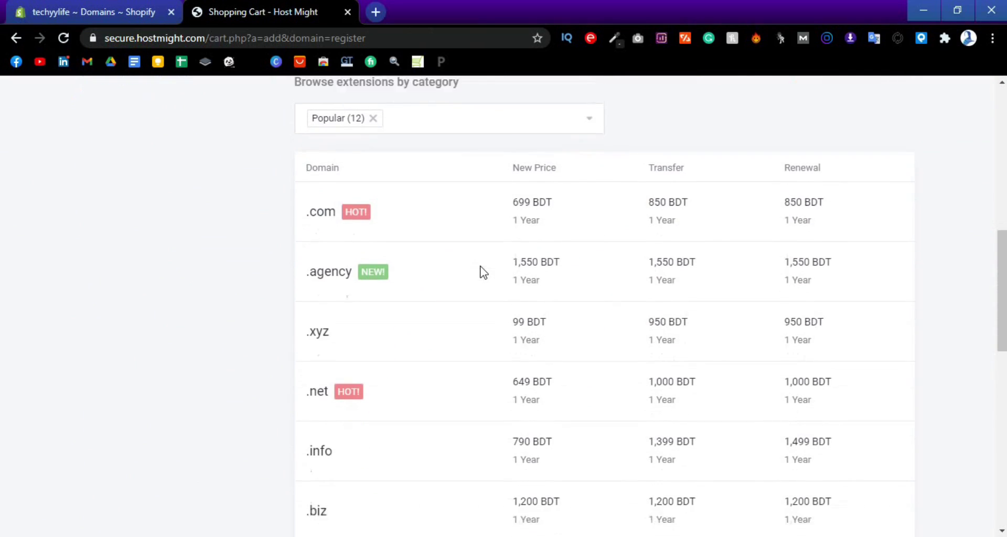
scroll(357, 193, "down", 1)
scroll(400, 254, "down", 2)
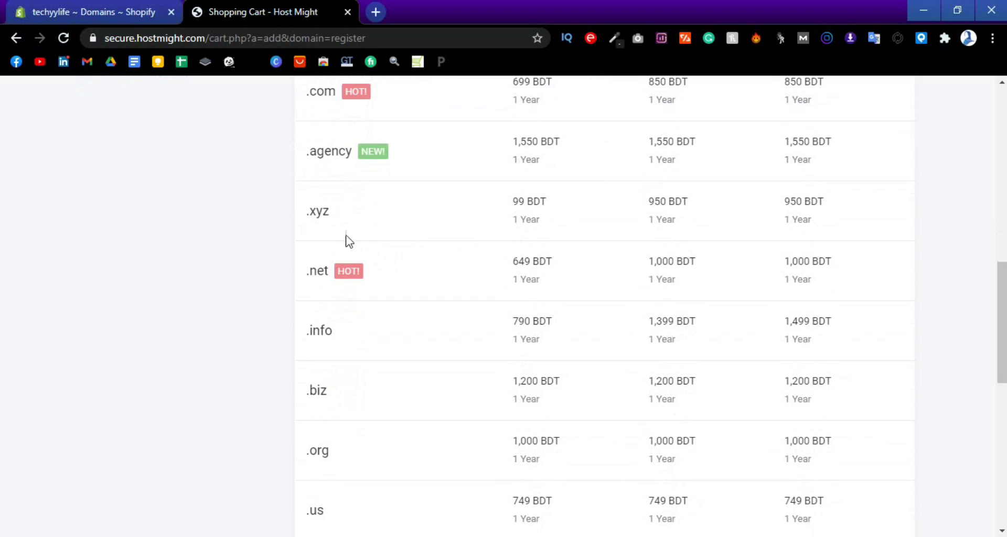
scroll(361, 225, "down", 1)
scroll(360, 281, "down", 1)
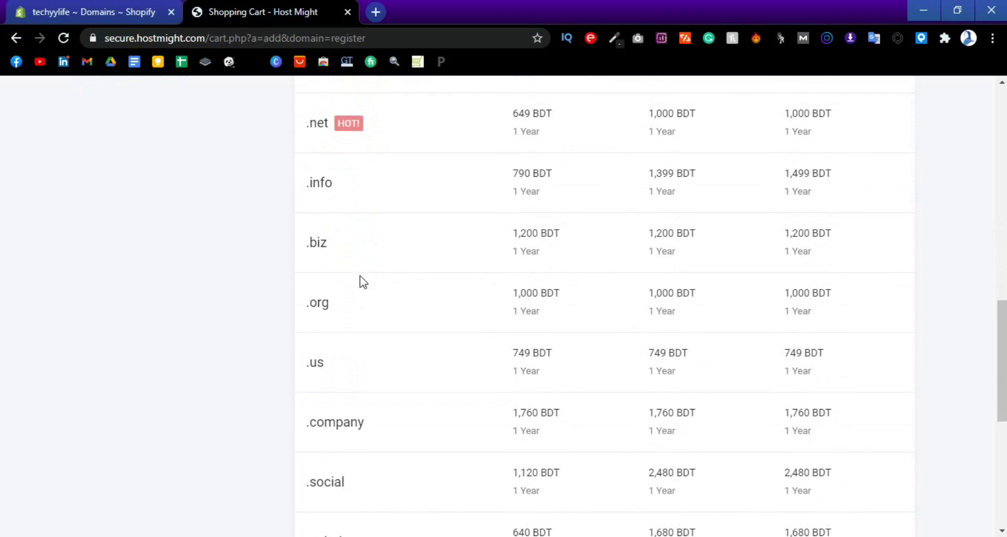
scroll(386, 407, "down", 5)
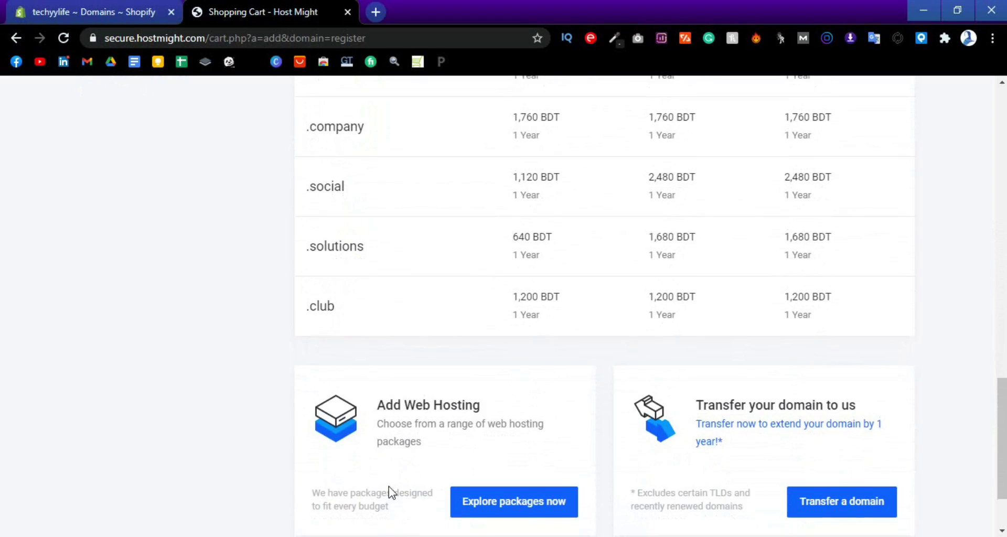
scroll(389, 486, "up", 4)
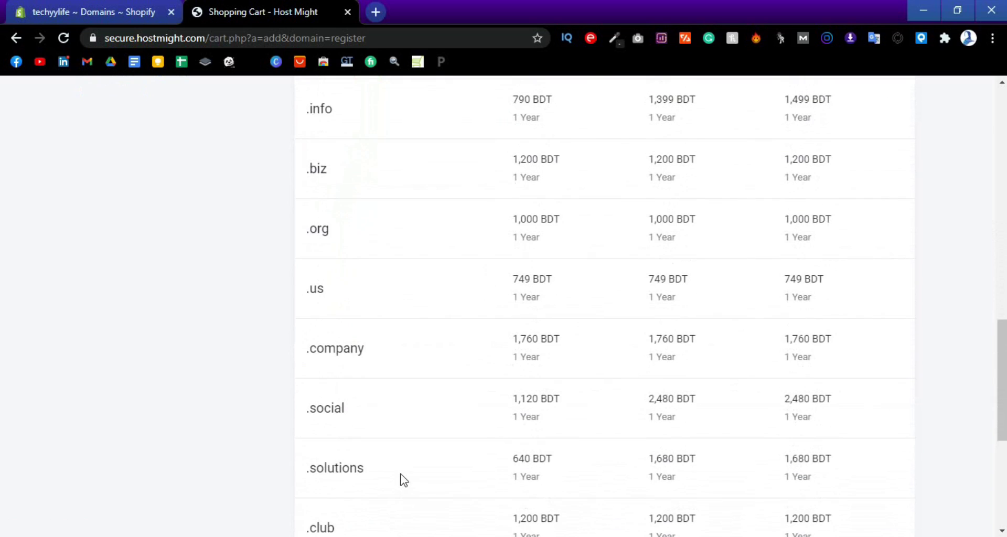
scroll(404, 480, "up", 7)
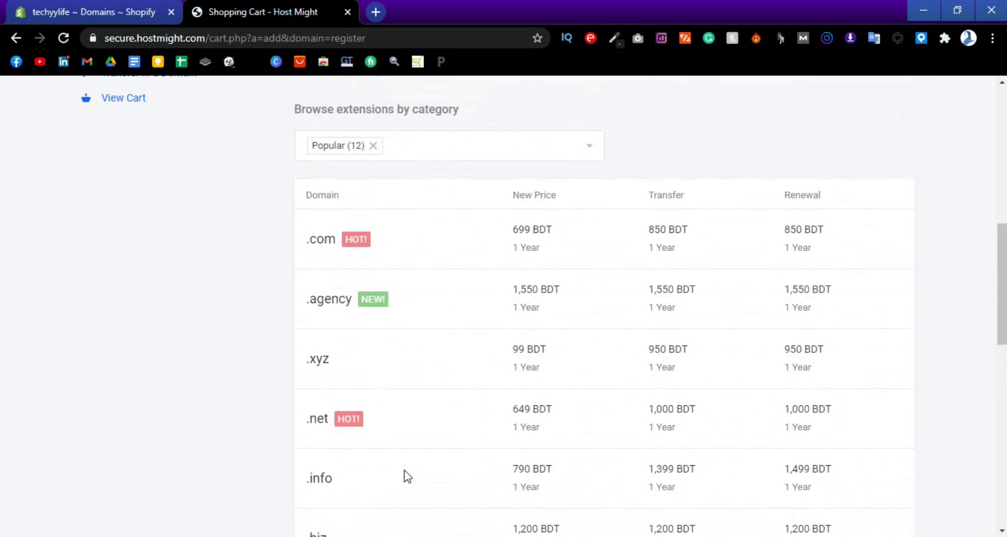
scroll(407, 476, "down", 5)
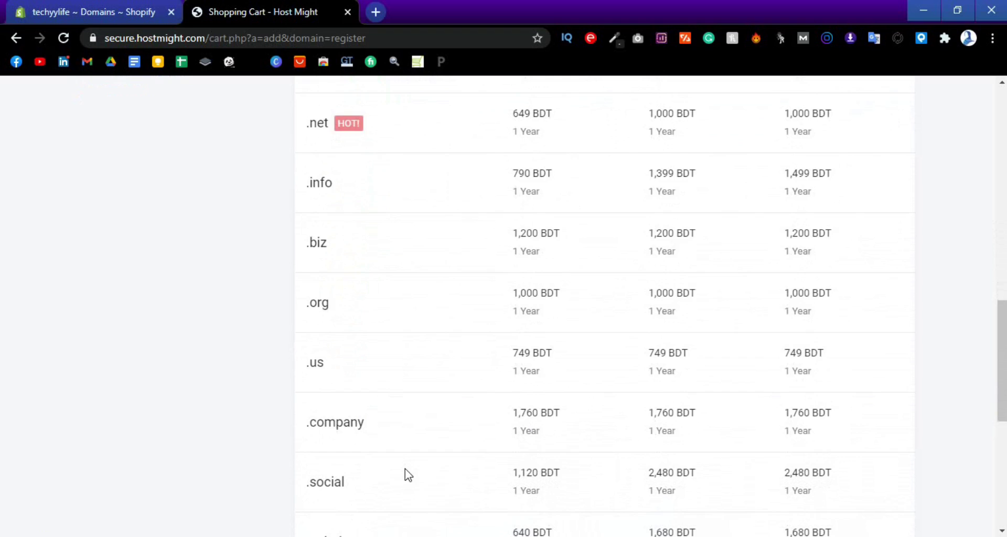
scroll(445, 454, "up", 7)
scroll(443, 452, "up", 5)
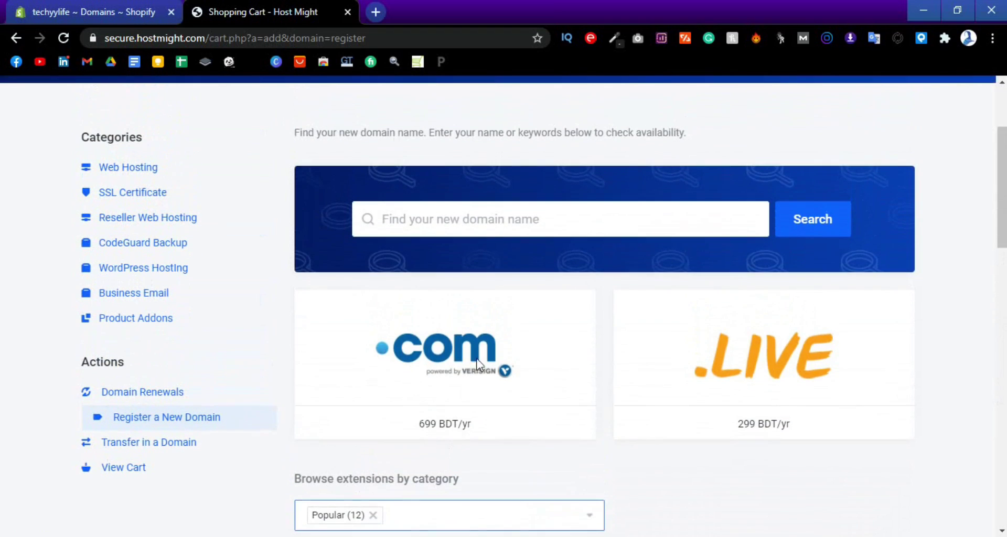
left_click(504, 212)
- Search bytebiters.com again and add it to the cart for a 1-year registration
left_click(491, 224)
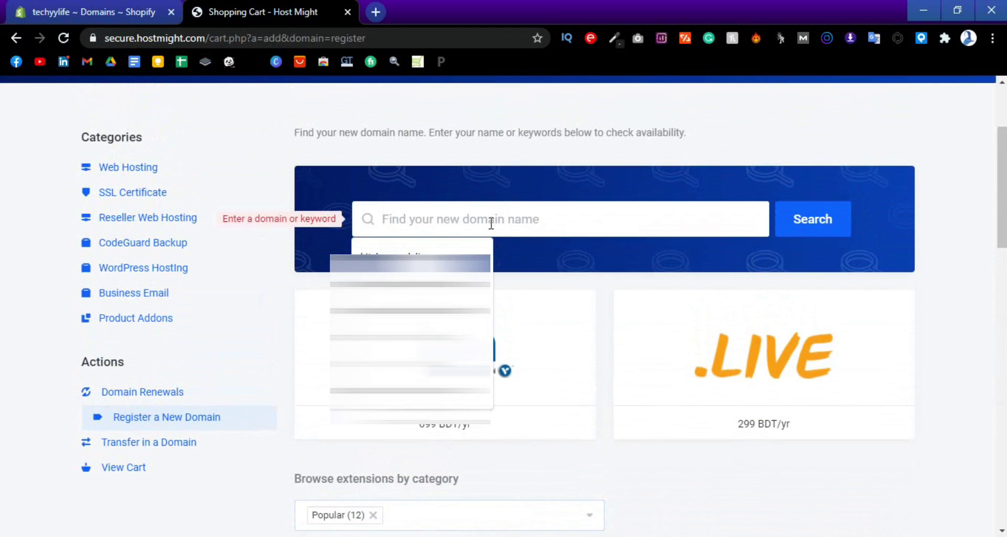
type("bytebiters.com")
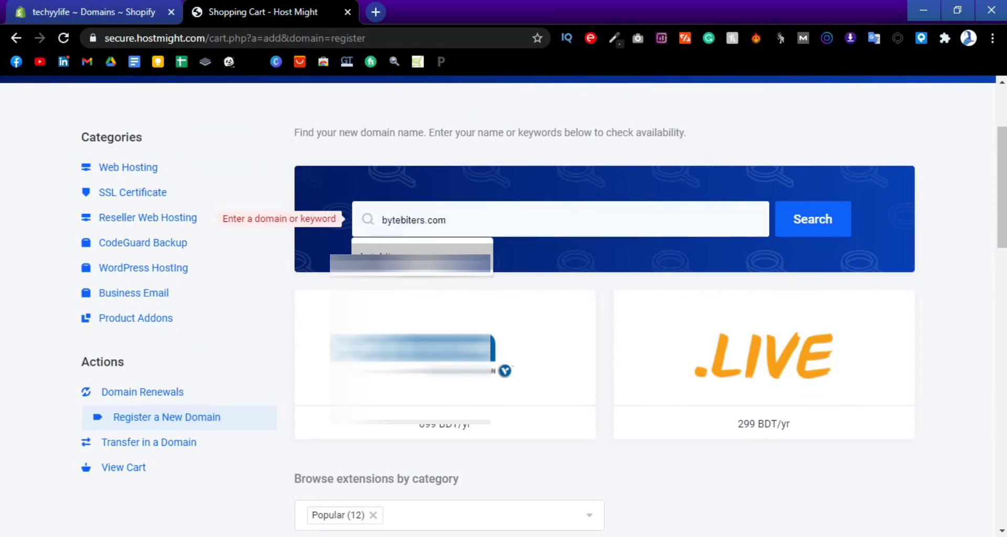
left_click(454, 257)
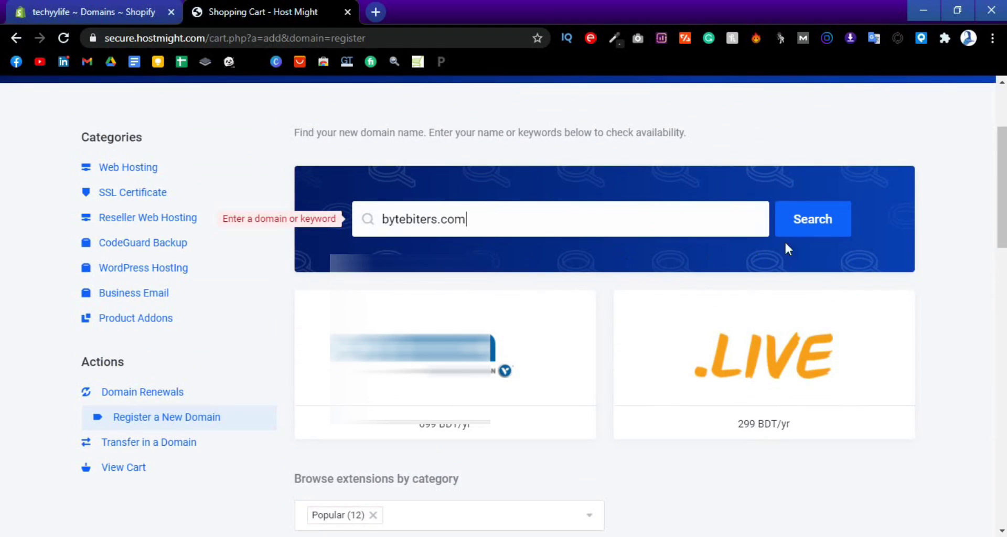
left_click(793, 229)
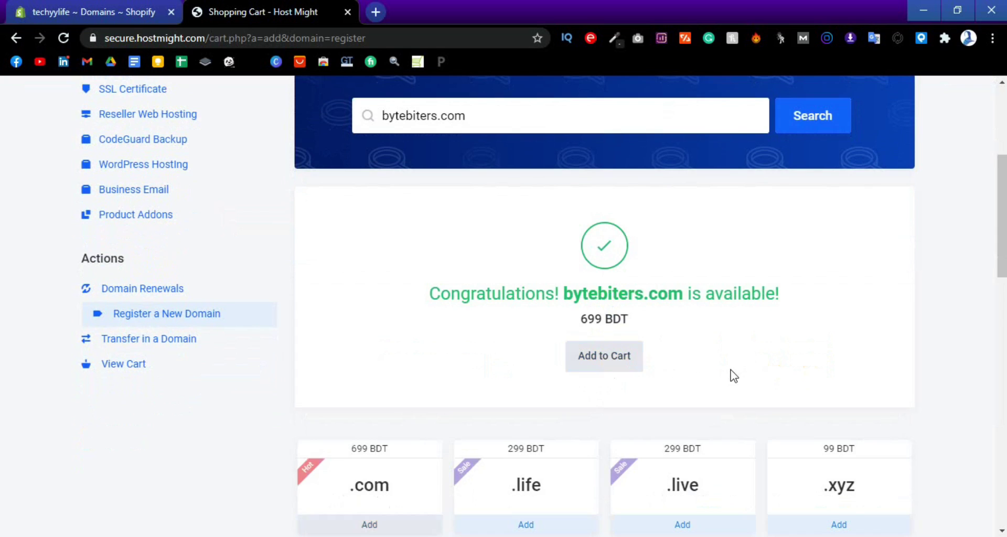
left_click(623, 366)
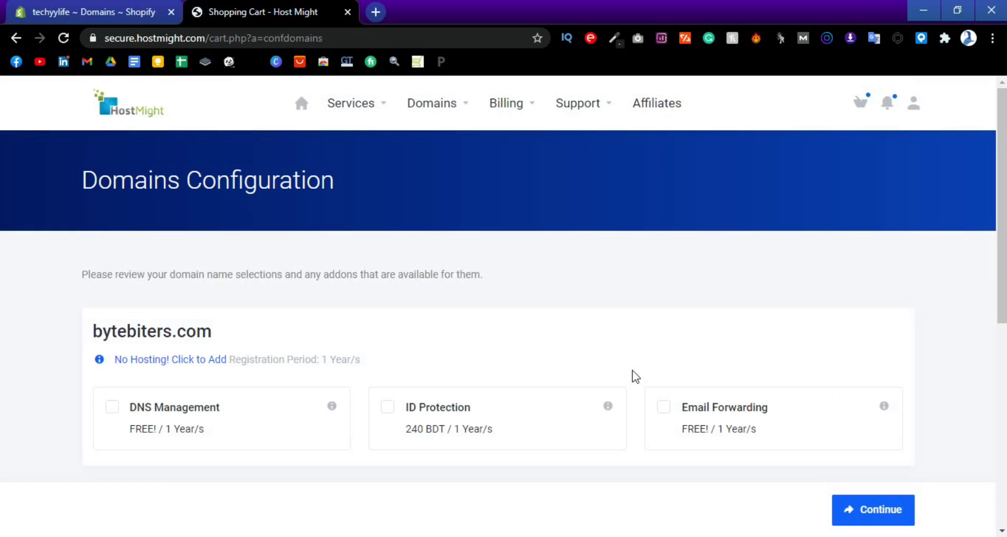
- Add free DNS Management and Email Forwarding, keep default nameservers, and continue to Review & Checkout
scroll(633, 375, "down", 2)
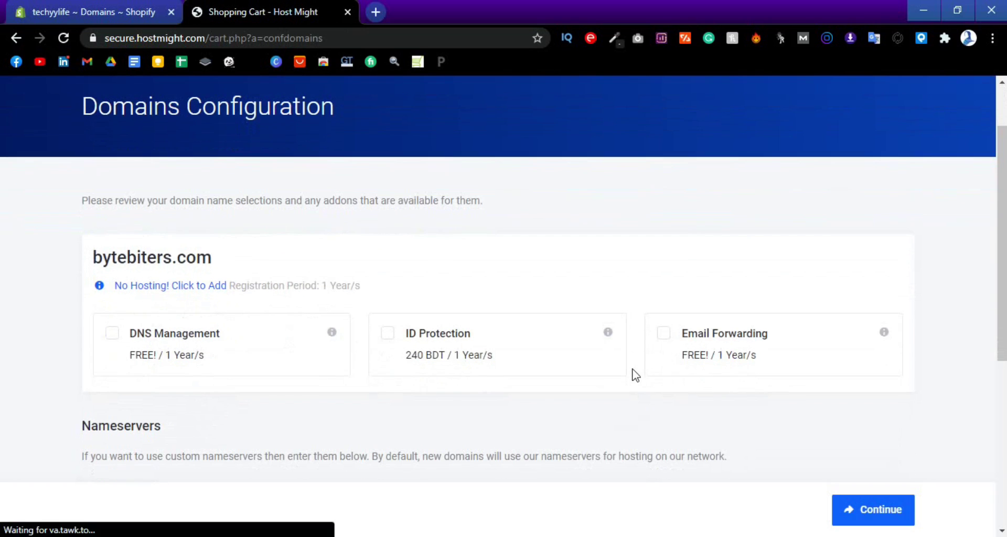
left_click(111, 334)
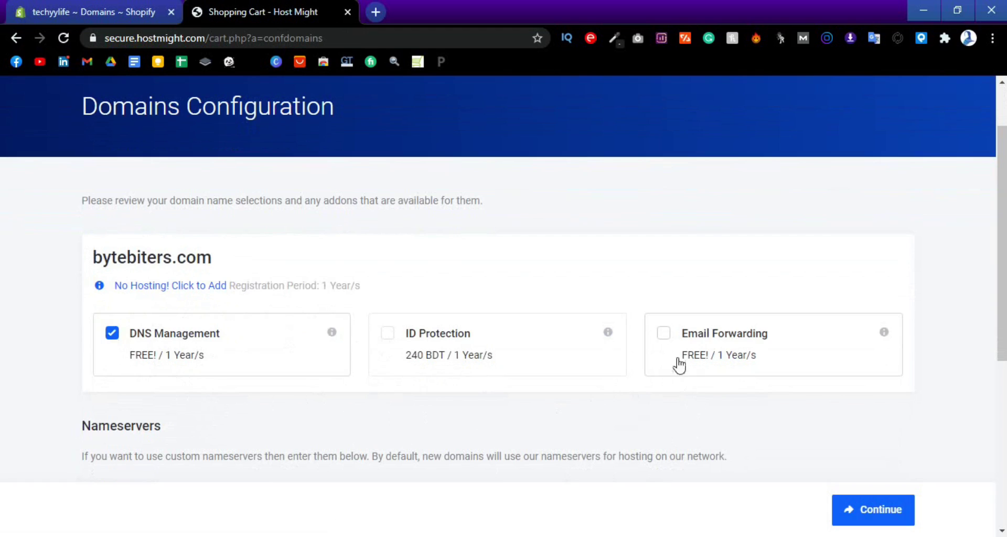
left_click(664, 335)
scroll(575, 437, "down", 1)
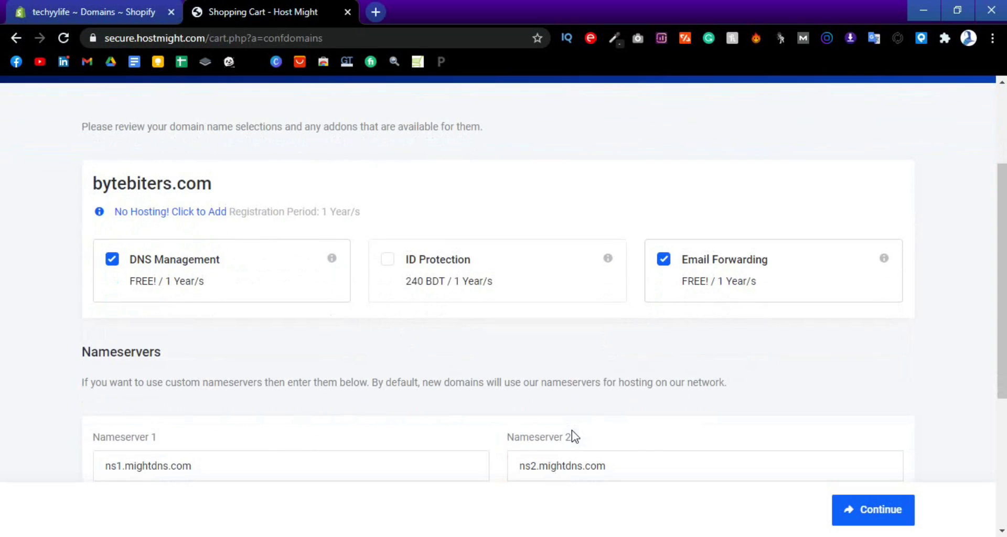
scroll(572, 430, "down", 3)
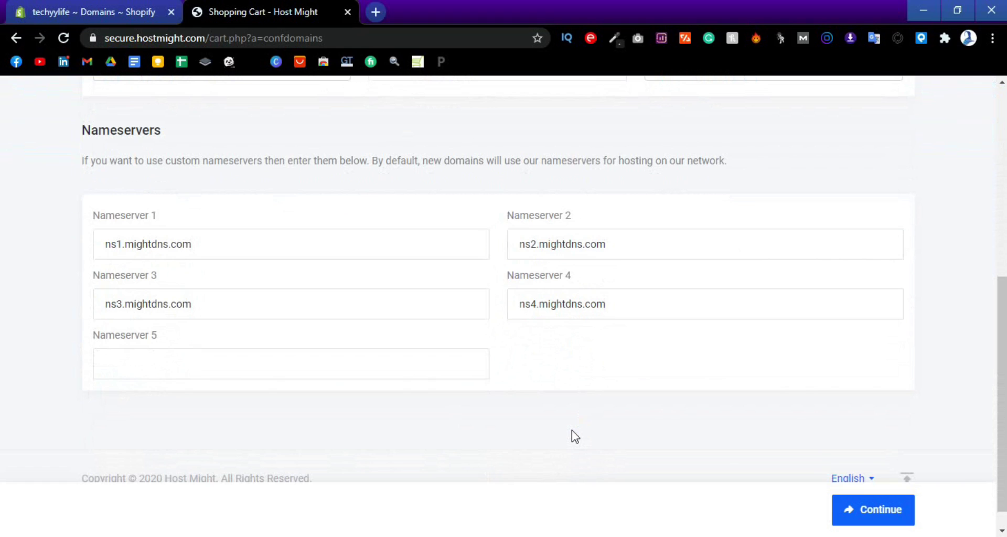
scroll(675, 400, "down", 1)
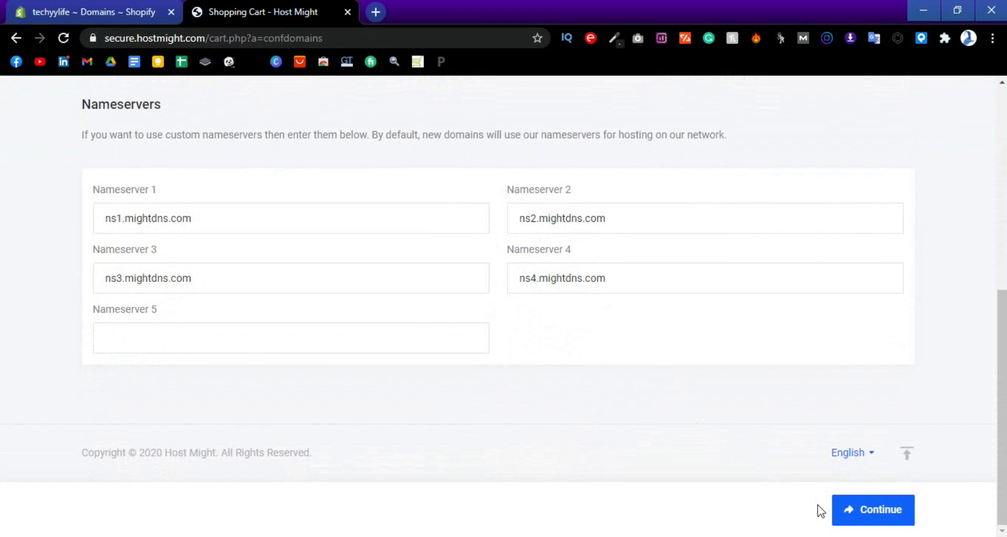
left_click(888, 518)
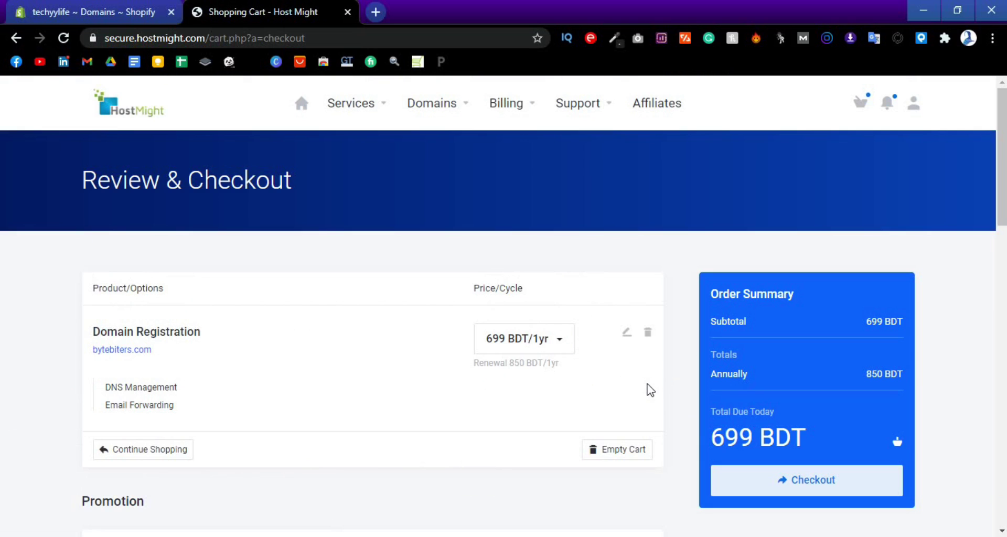
left_click(560, 344)
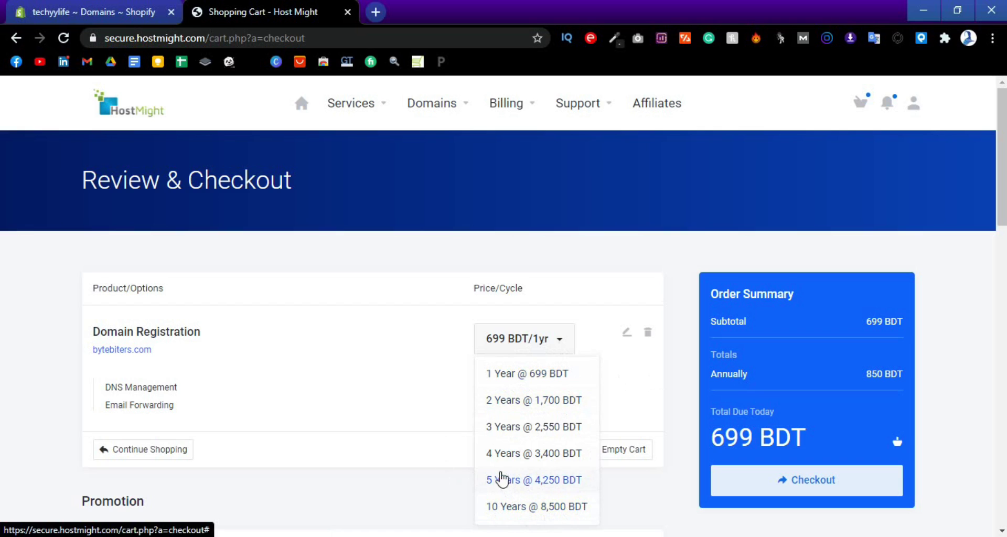
left_click(429, 397)
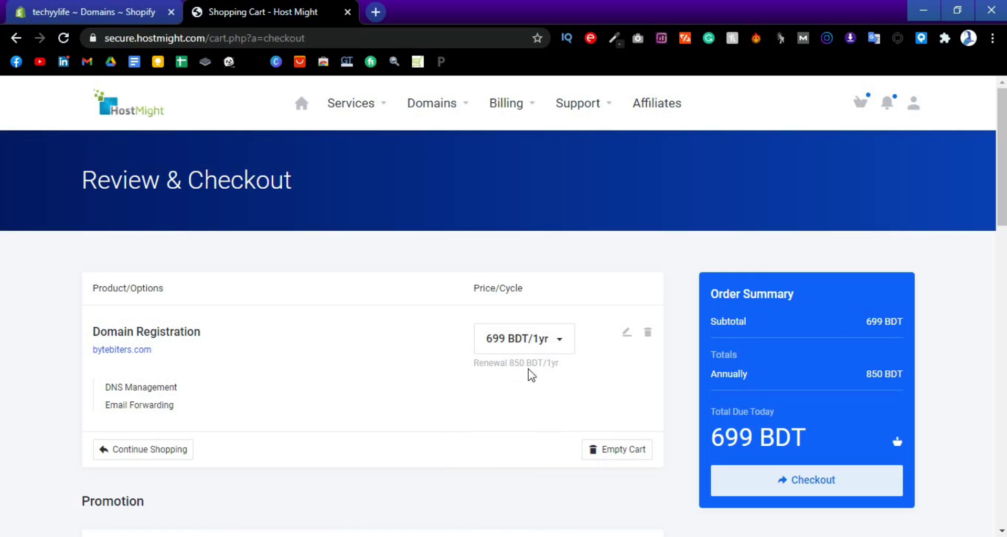
left_click_drag(472, 367, 571, 373)
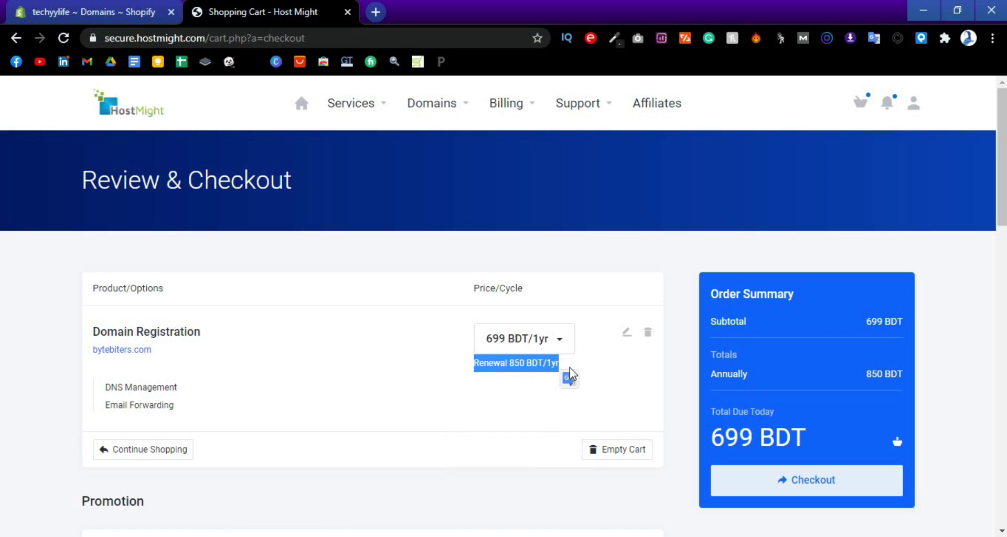
left_click(589, 371)
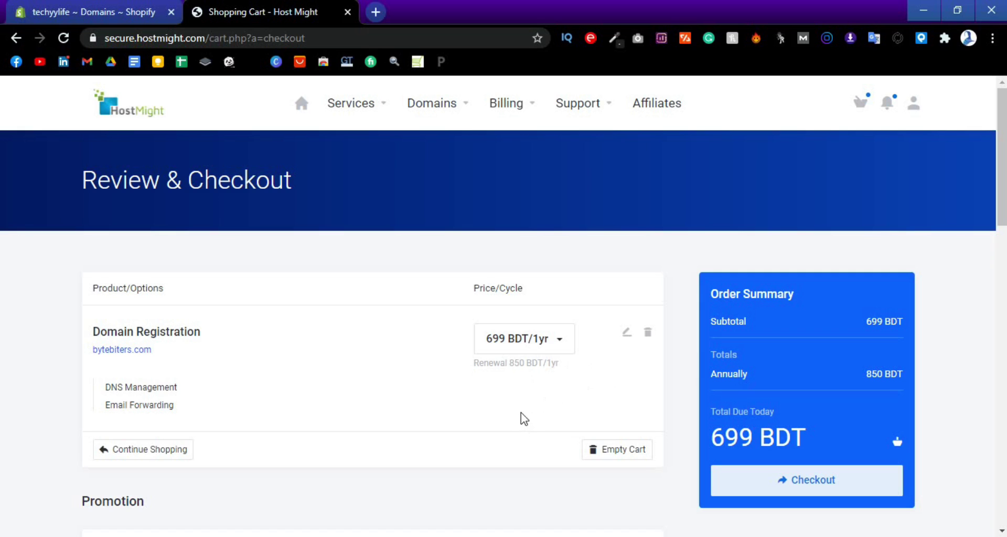
scroll(523, 420, "down", 3)
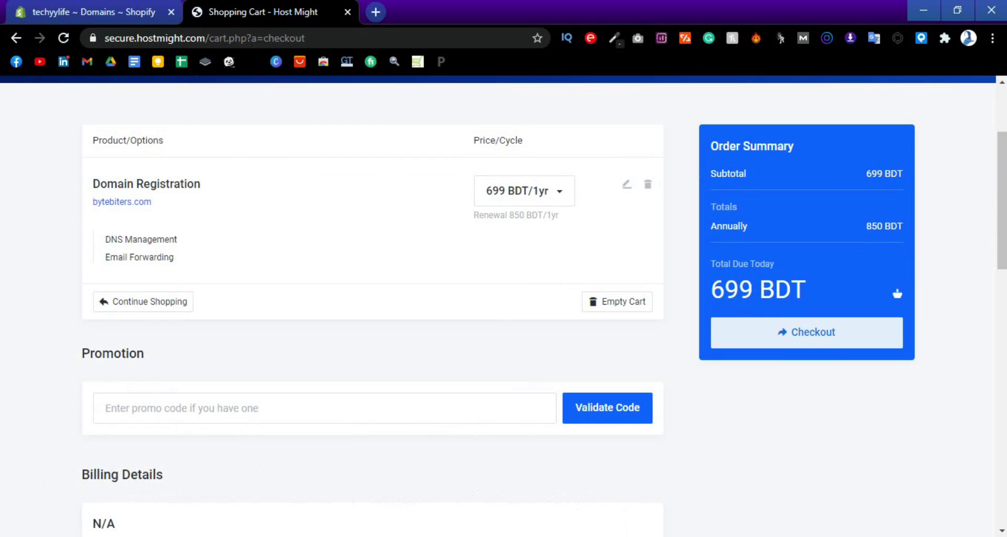
- With Bkash/cards payment selected, tick the Terms of Service box and check out the bytebiters.com order
scroll(747, 461, "down", 10)
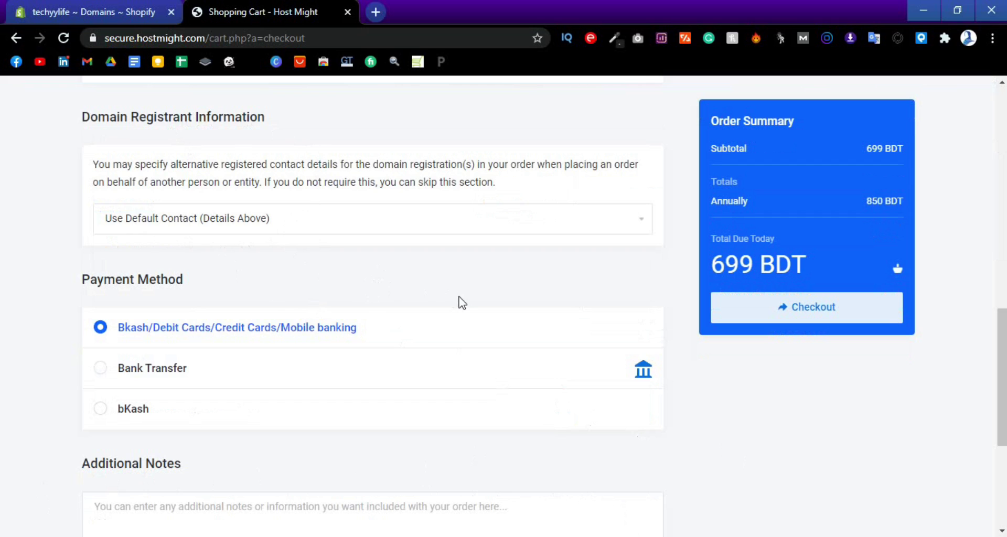
scroll(460, 301, "down", 1)
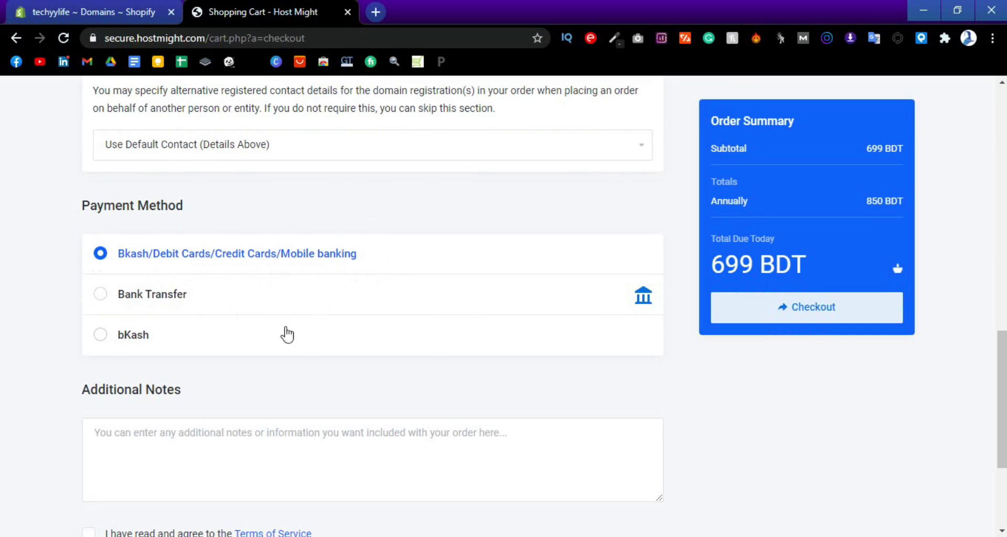
scroll(432, 334, "down", 1)
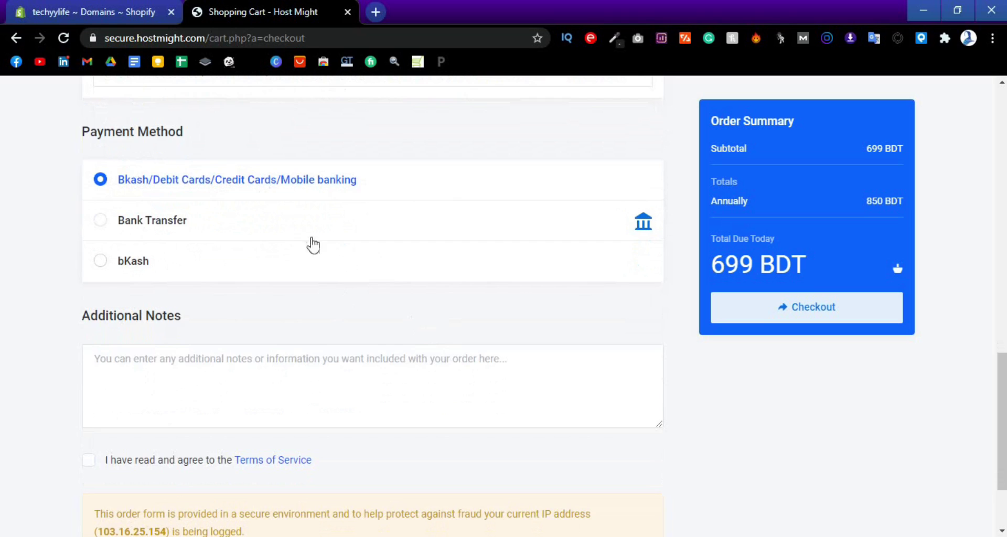
scroll(404, 330, "down", 2)
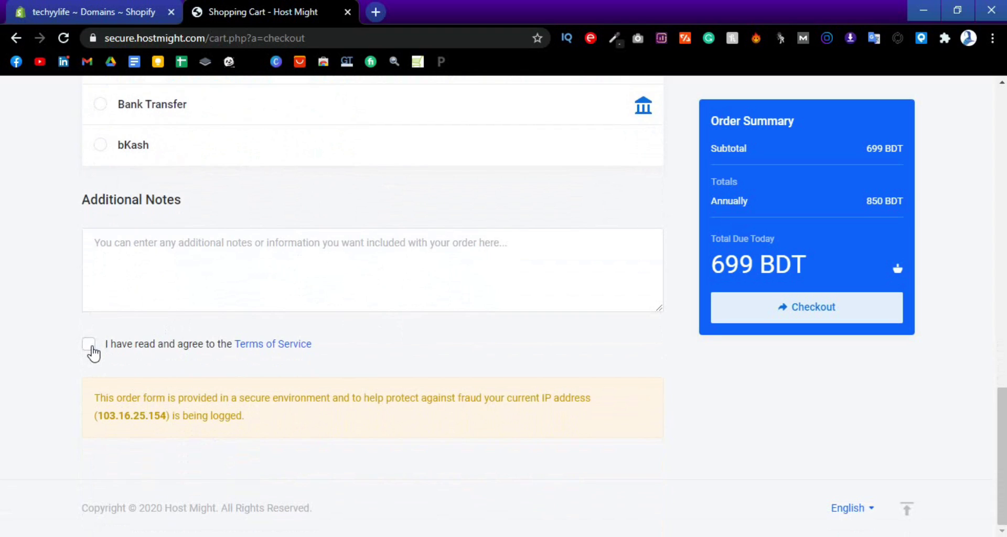
left_click(90, 346)
scroll(924, 424, "up", 1)
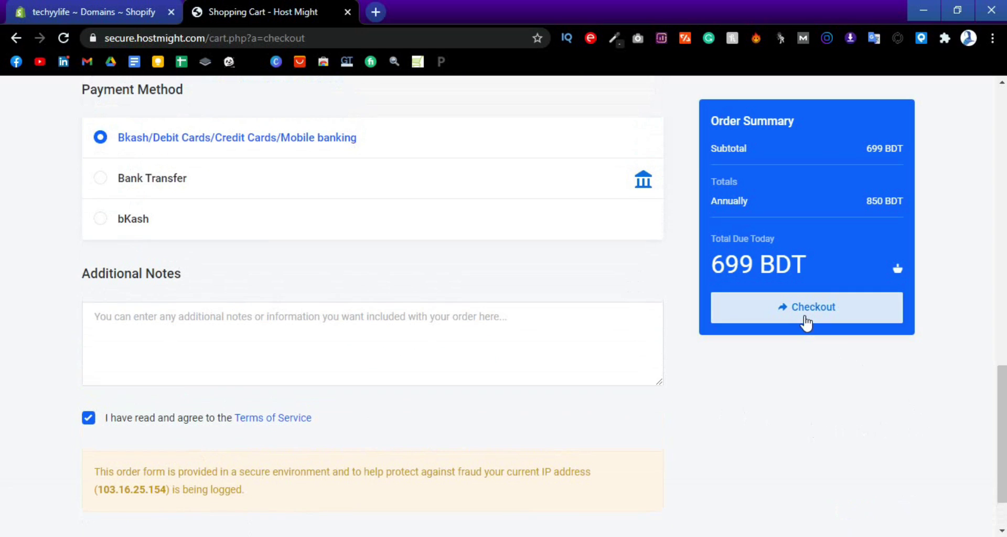
left_click(806, 318)
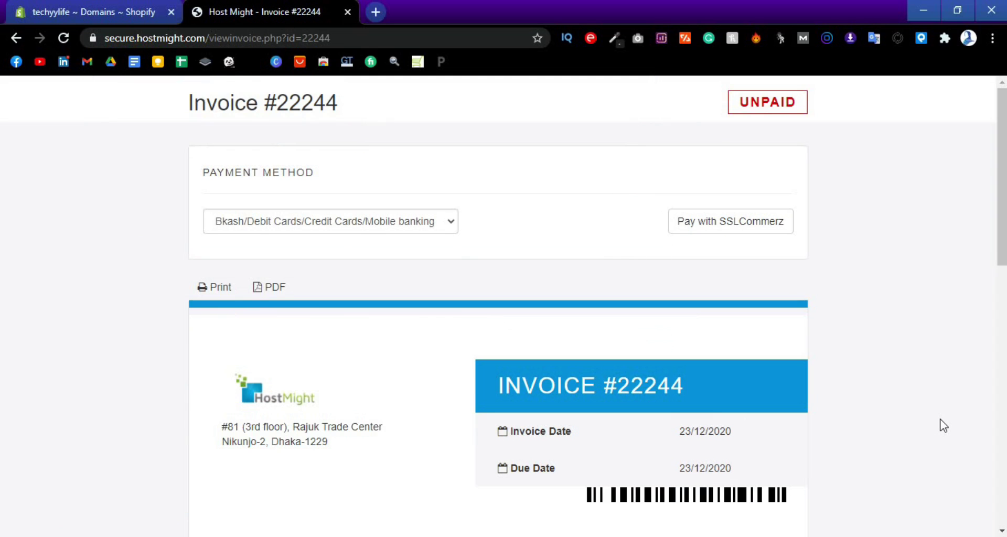
- Review the 699 BDT invoice, keep Bkash/Debit Cards as payment method and pay with SSLCommerz
scroll(943, 426, "down", 9)
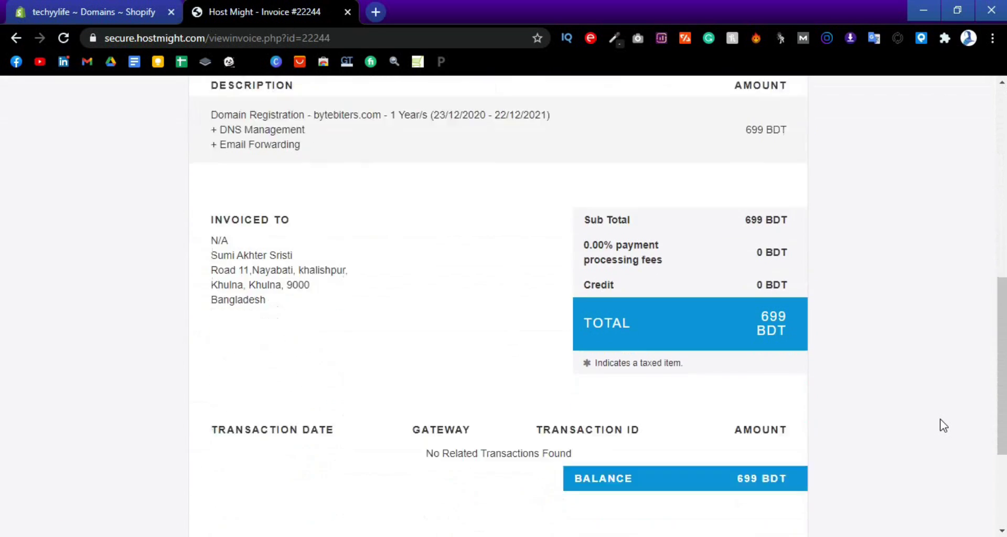
scroll(943, 425, "down", 3)
scroll(943, 425, "up", 2)
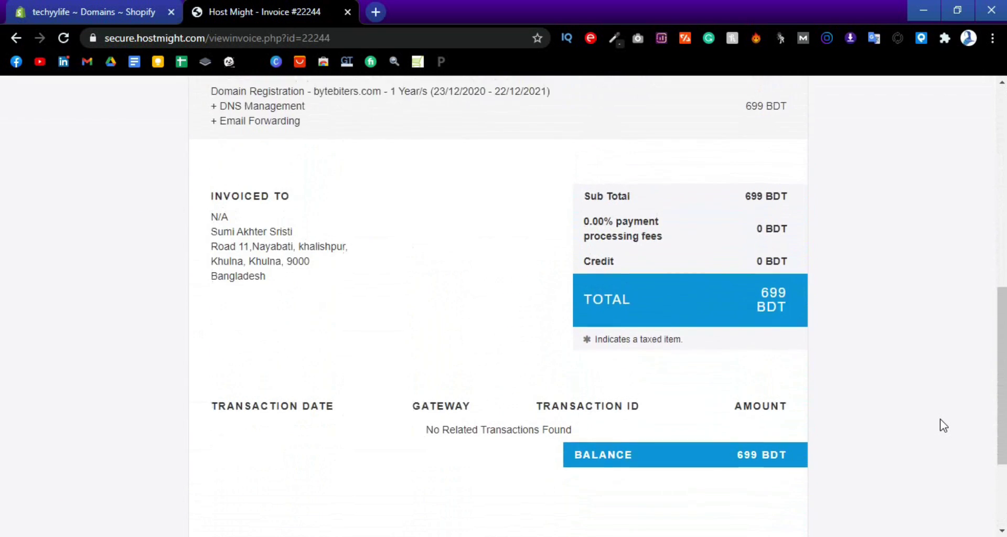
scroll(942, 425, "up", 3)
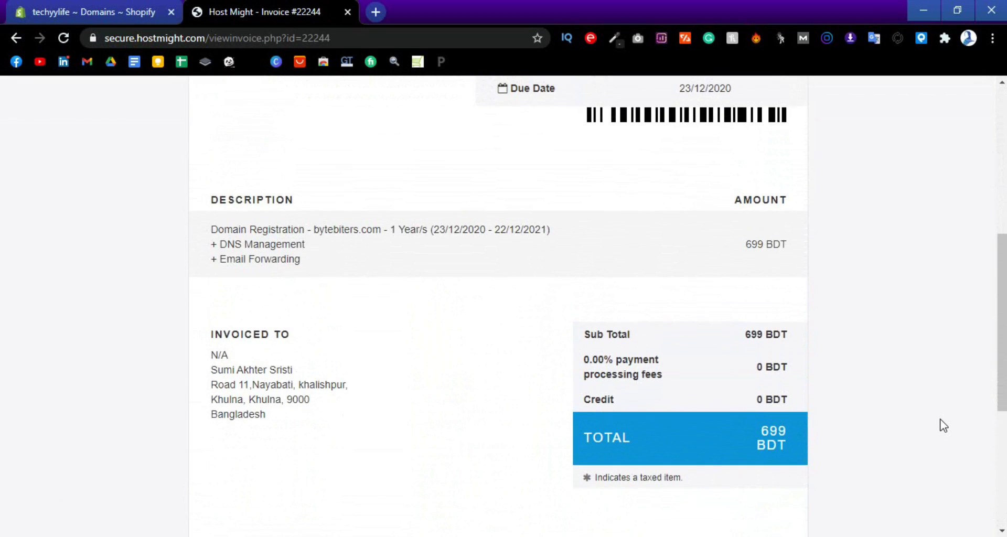
scroll(943, 425, "up", 7)
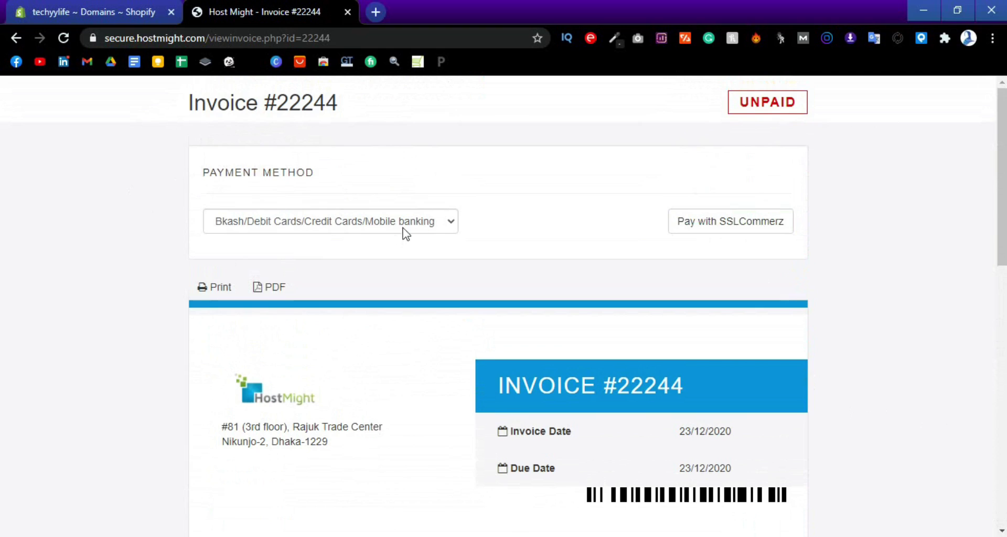
left_click(450, 221)
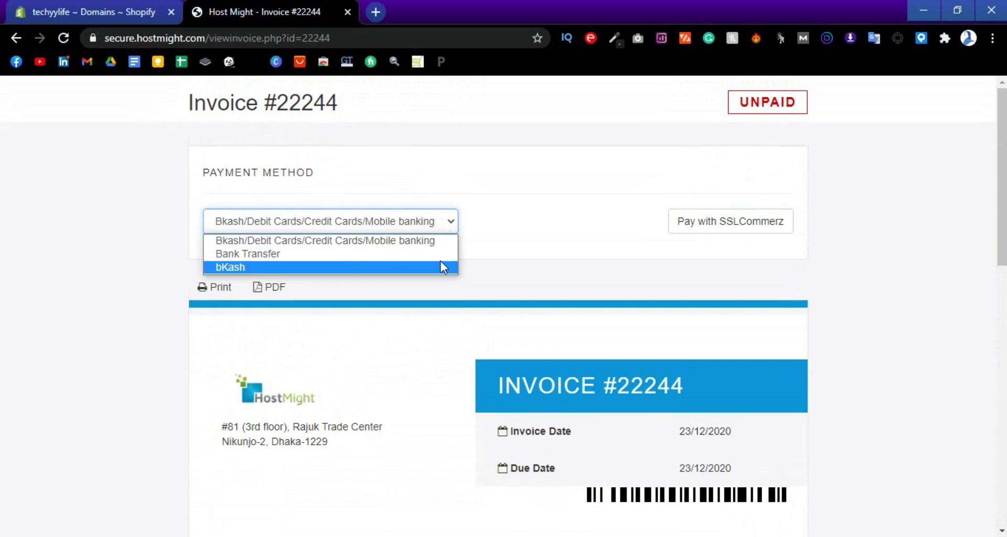
left_click(530, 227)
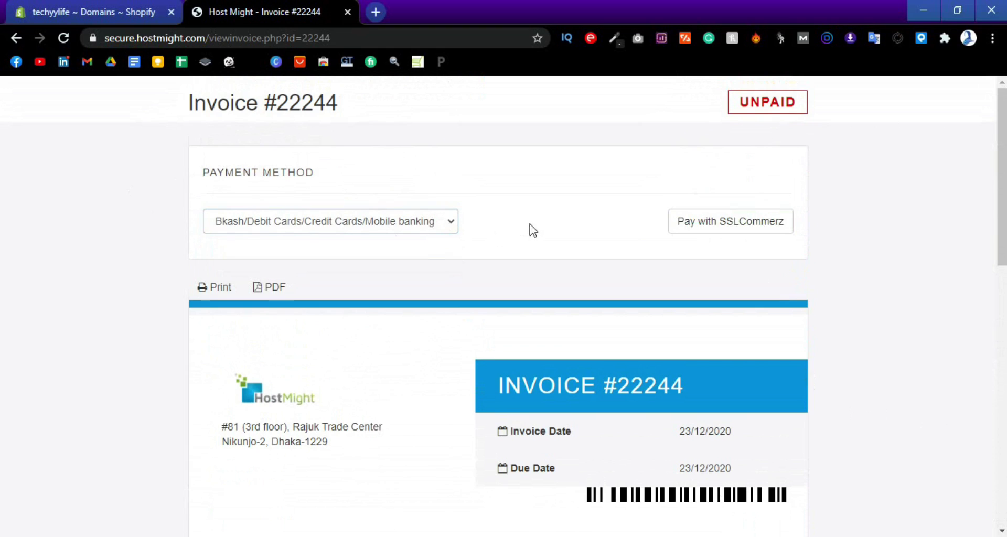
left_click(694, 230)
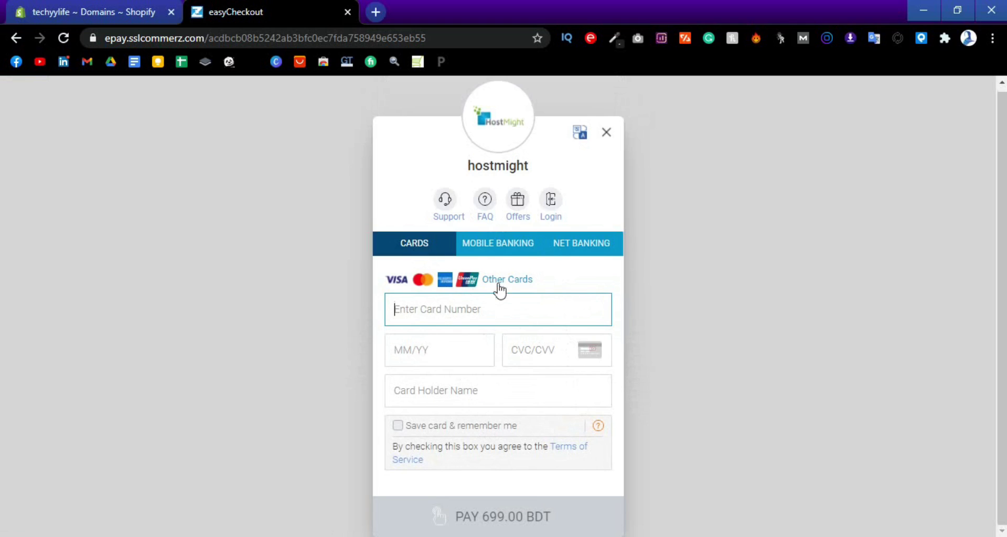
- Choose bKash under Mobile Banking in easyCheckout and pay 713.27 BDT
left_click(496, 251)
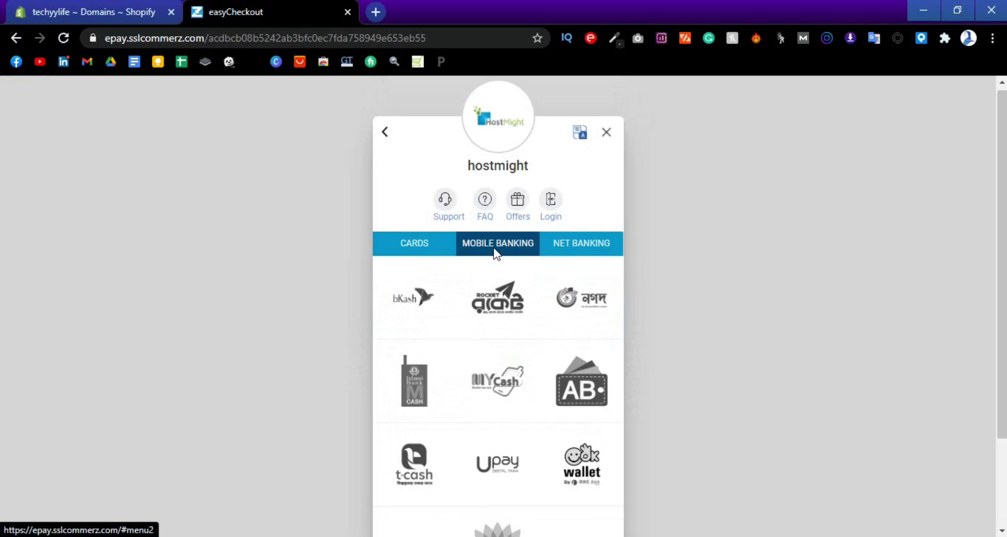
scroll(535, 474, "down", 2)
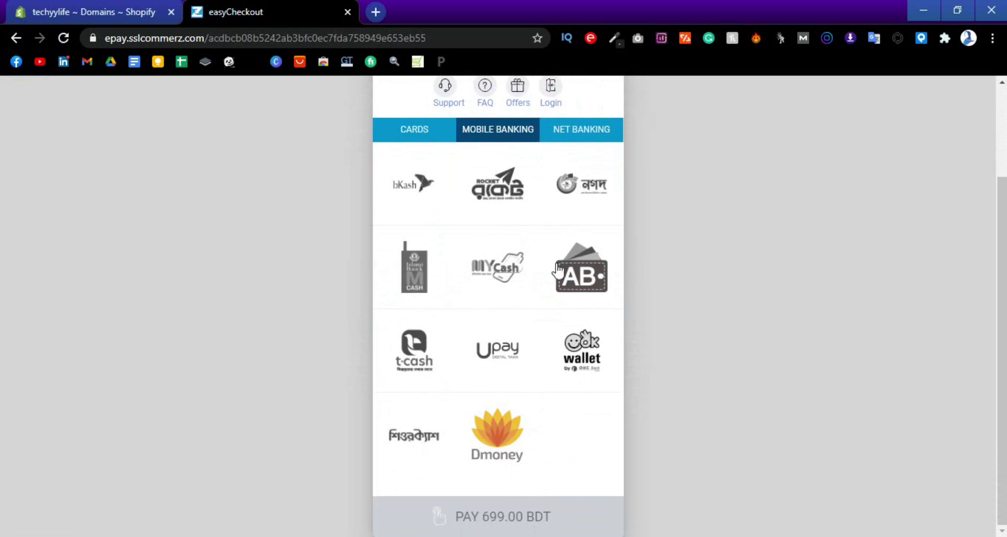
scroll(546, 383, "up", 2)
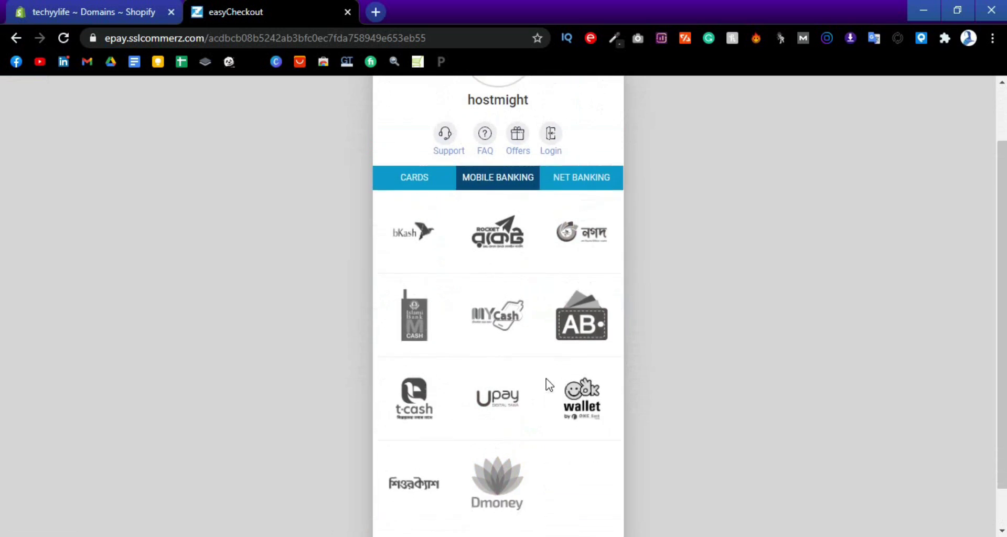
left_click(570, 215)
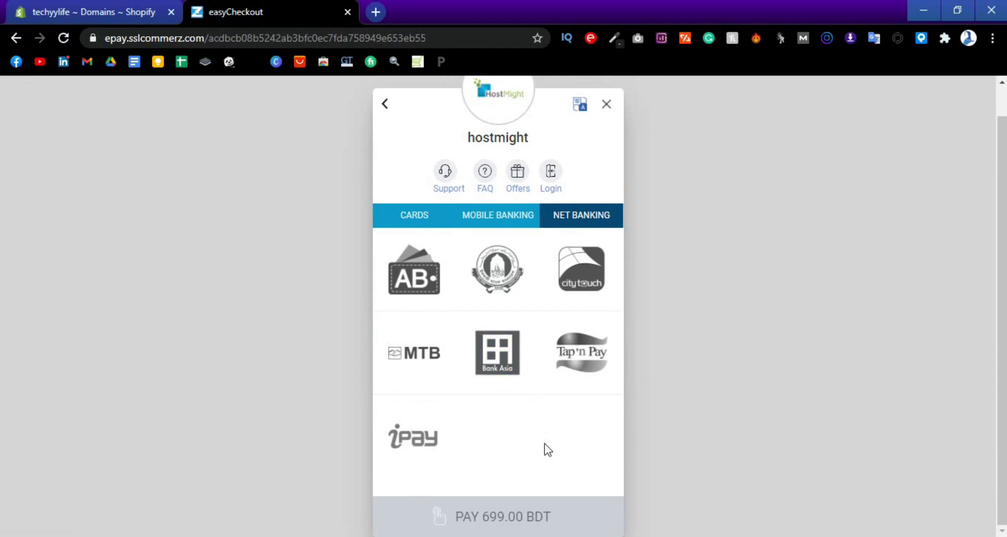
left_click(502, 220)
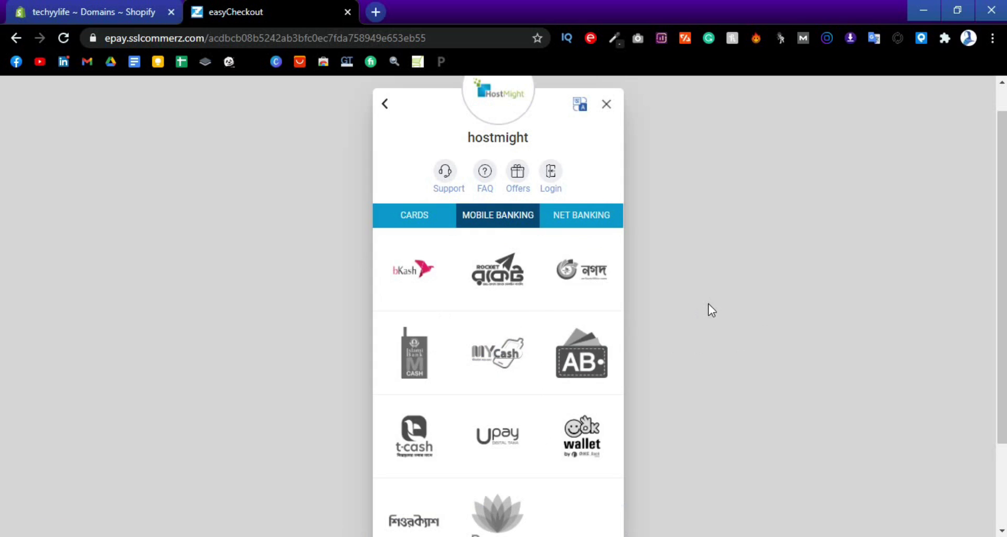
scroll(705, 367, "down", 2)
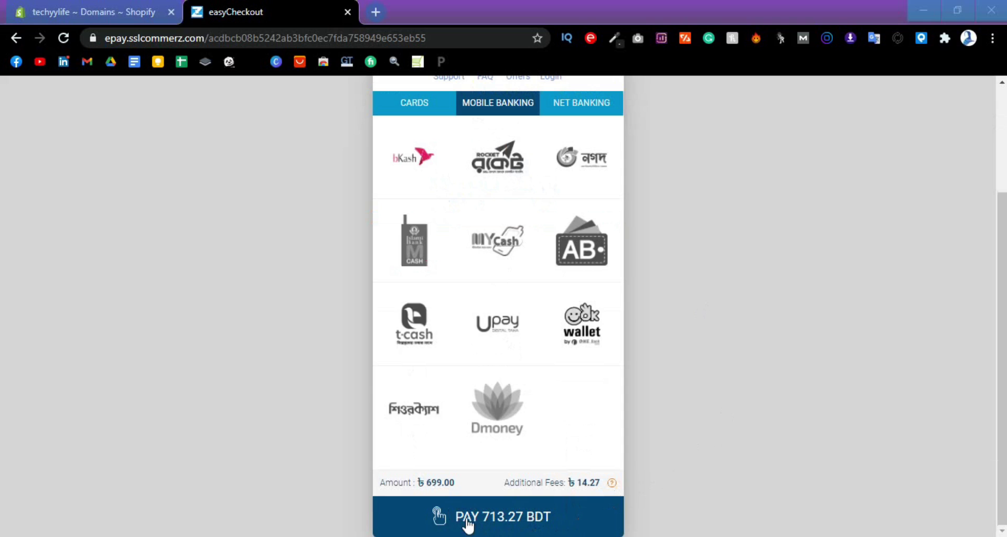
left_click(504, 524)
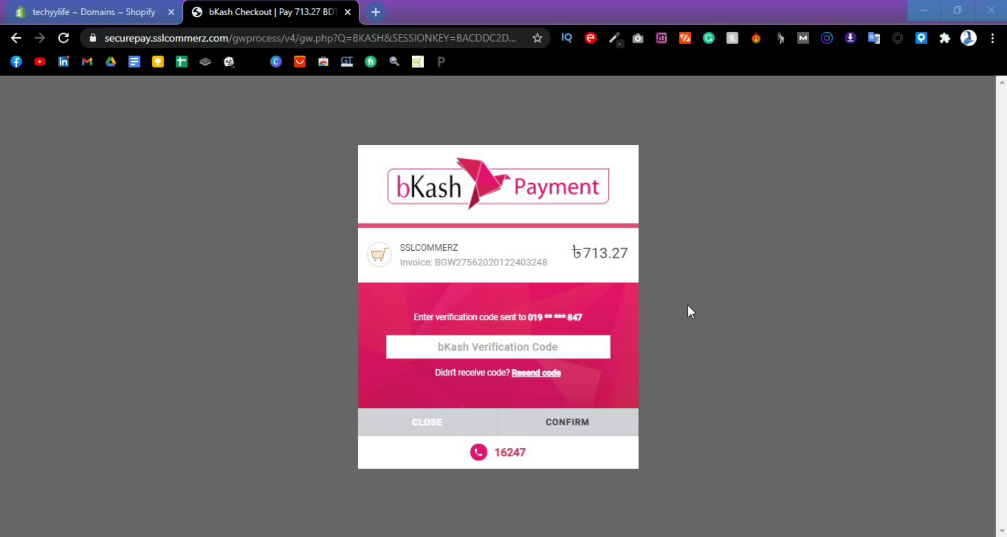
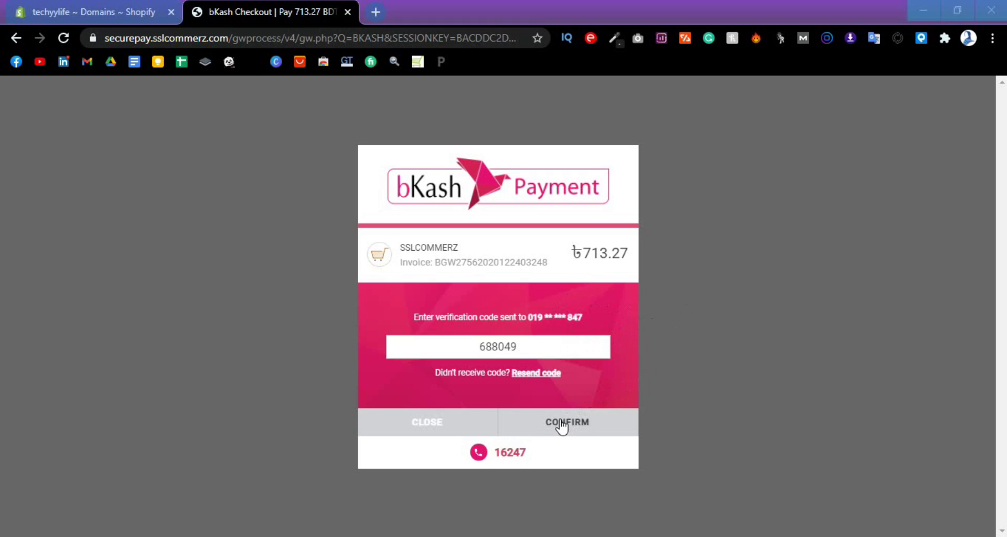
- Confirm the bKash verification code, then the wallet PIN, to authorize the 713.27 BDT payment
left_click(561, 424)
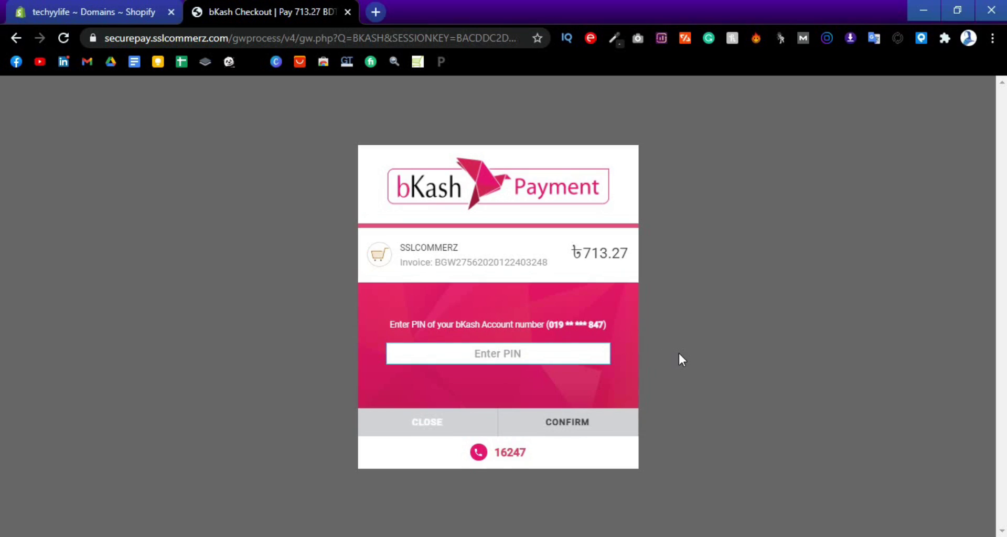
type("****")
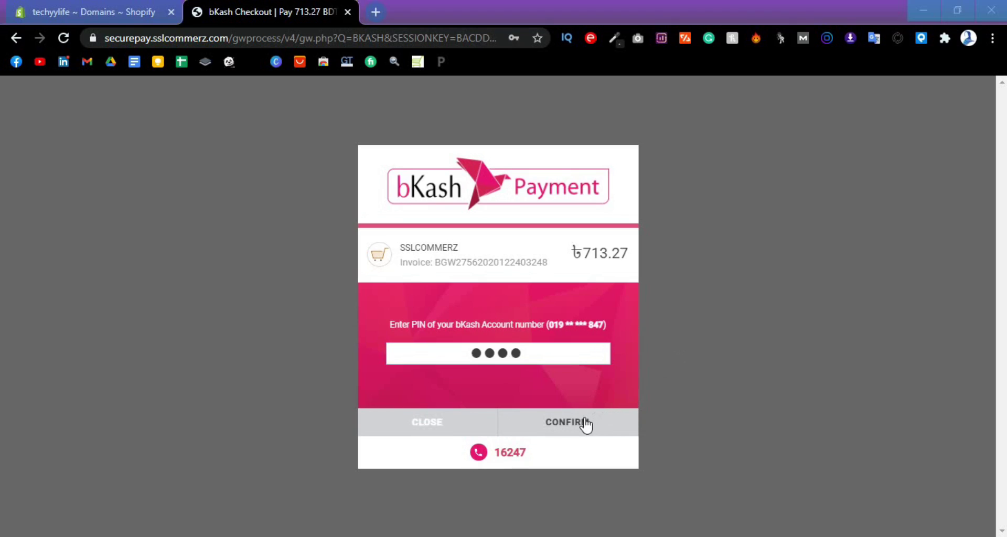
left_click(586, 425)
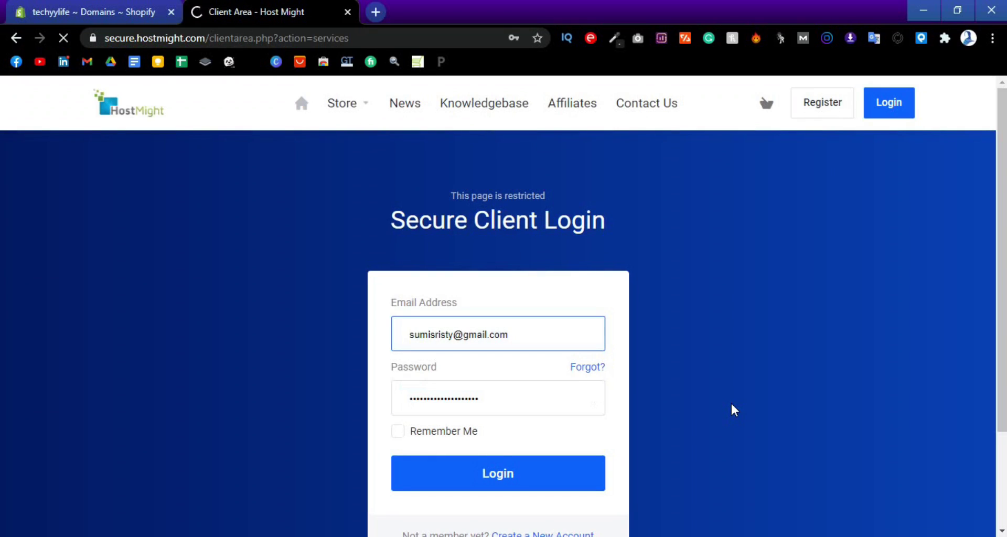
- Sign in to the HostMight client area and dismiss the overdue invoice and domain expiry alerts
left_click(571, 474)
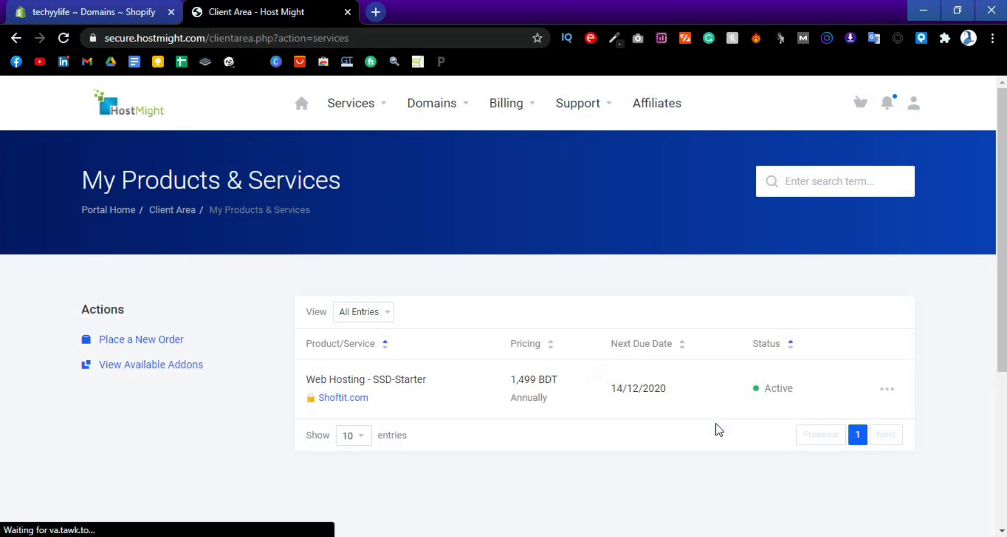
left_click(168, 212)
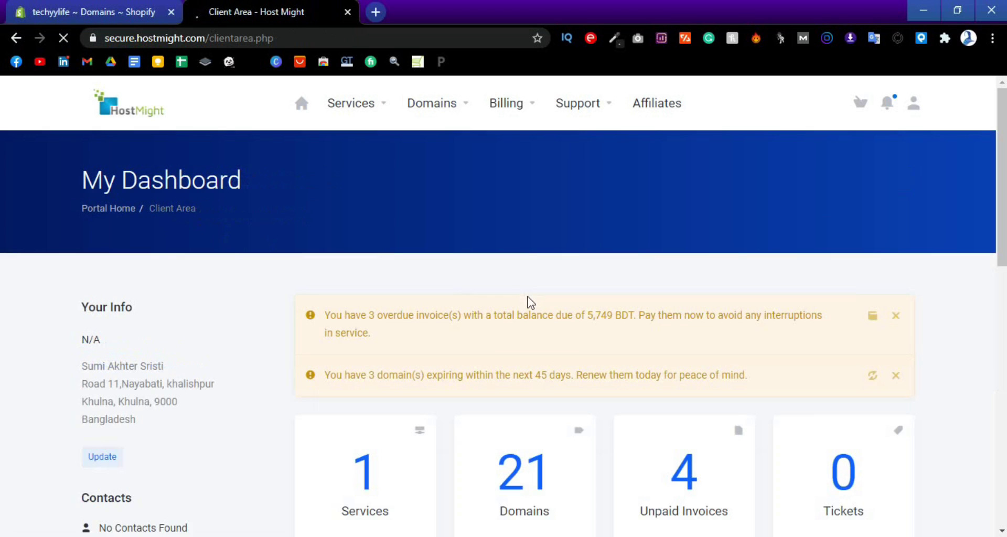
left_click(896, 316)
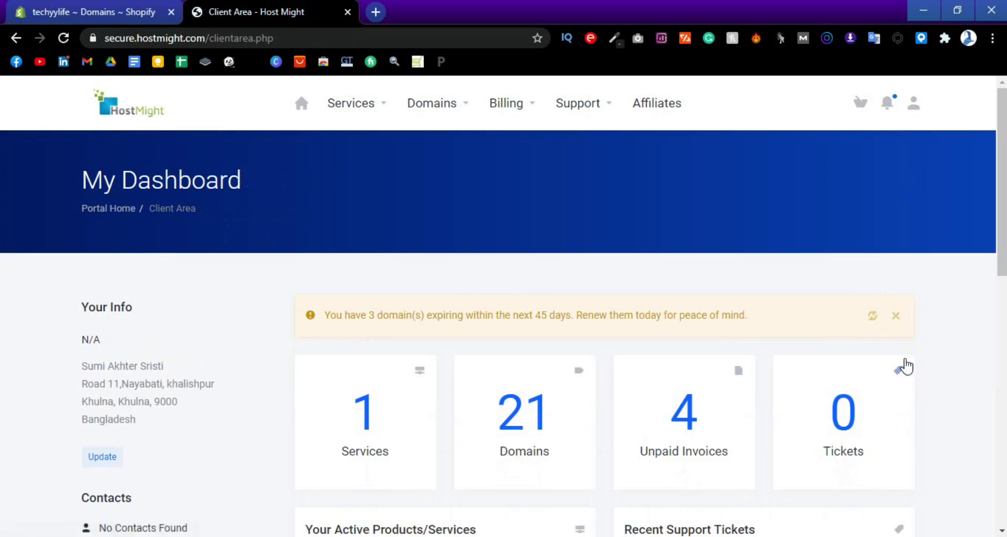
left_click(896, 324)
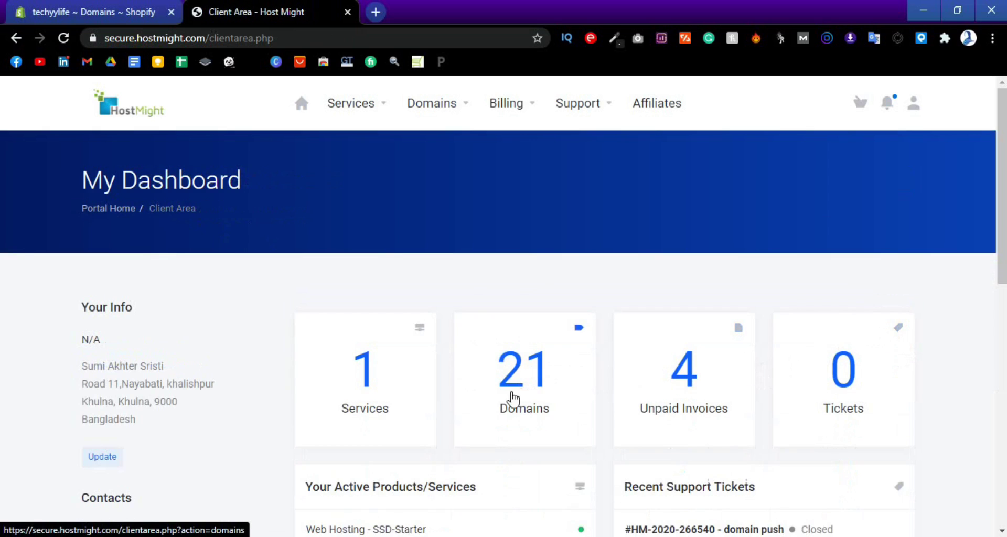
- Open Manage Domain for bytebiters.com from the Domains list
left_click(553, 393)
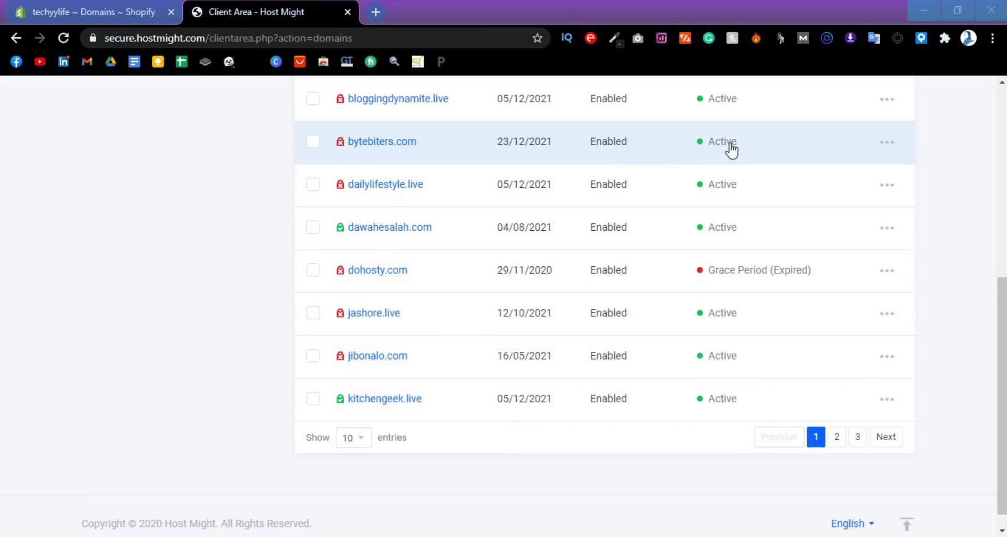
left_click(886, 152)
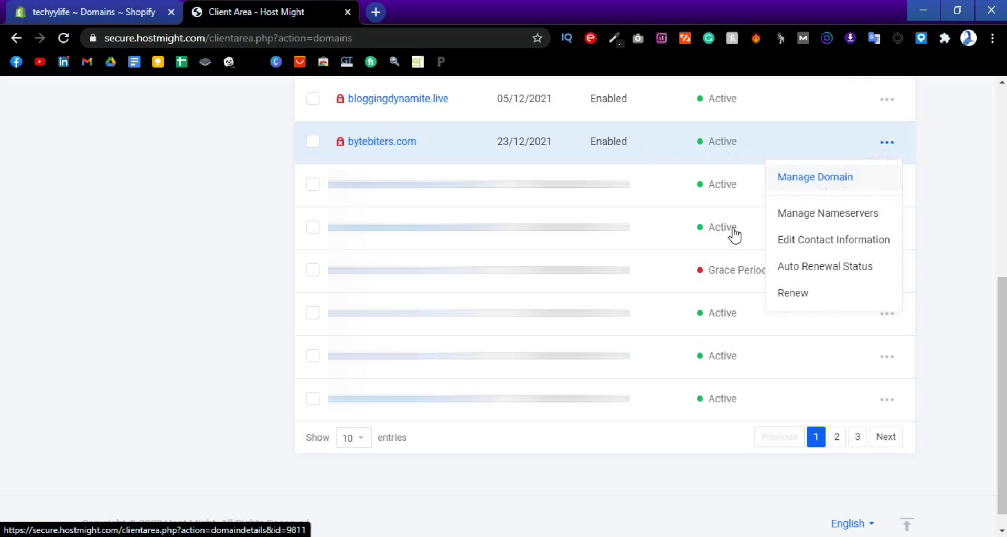
left_click(672, 286)
left_click(677, 291)
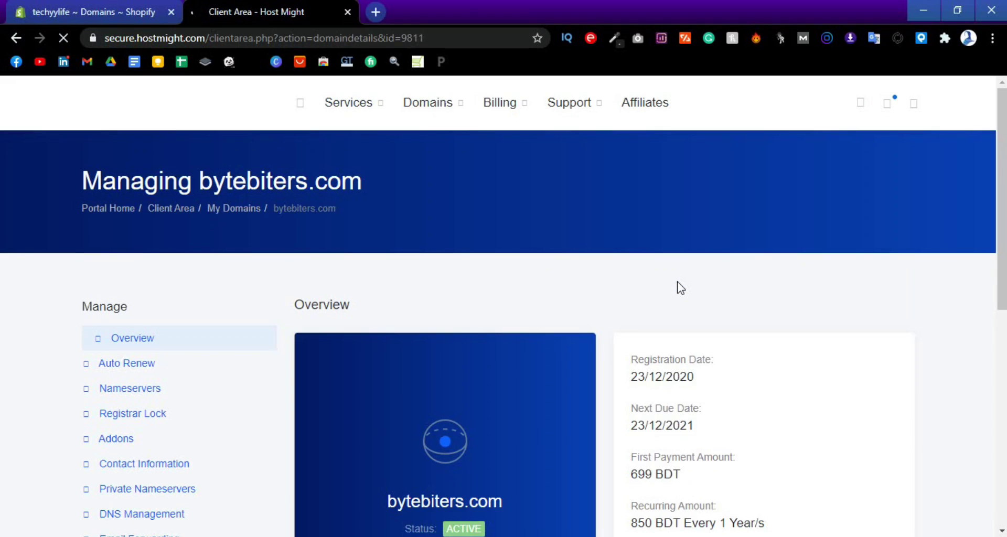
scroll(677, 288, "down", 4)
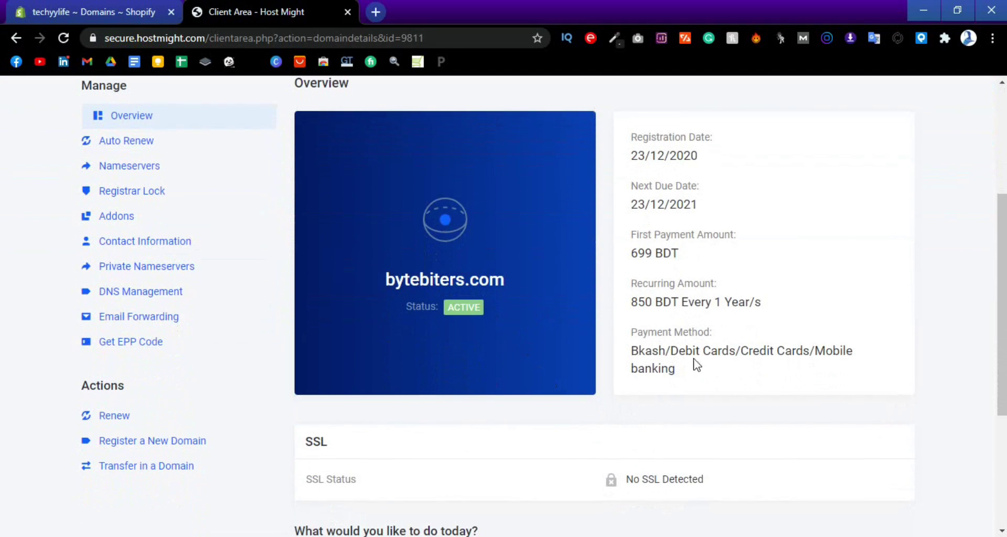
scroll(697, 355, "up", 2)
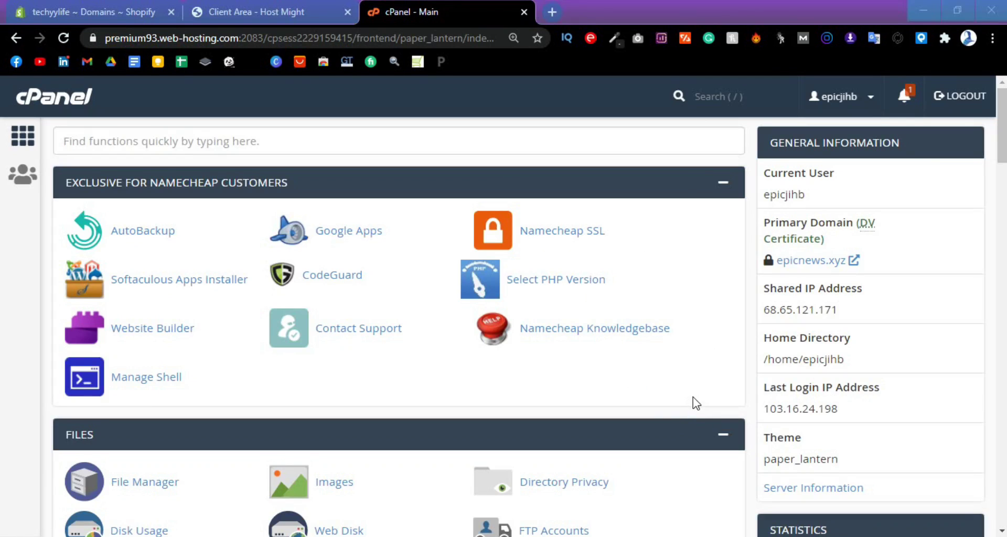
- Open cPanel's Addon Domains page
scroll(694, 403, "down", 8)
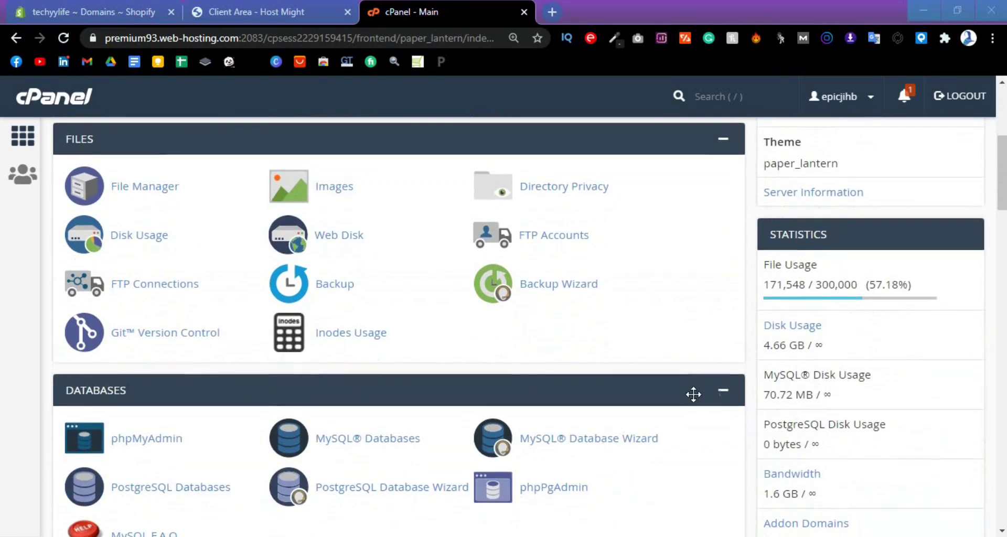
scroll(694, 393, "down", 3)
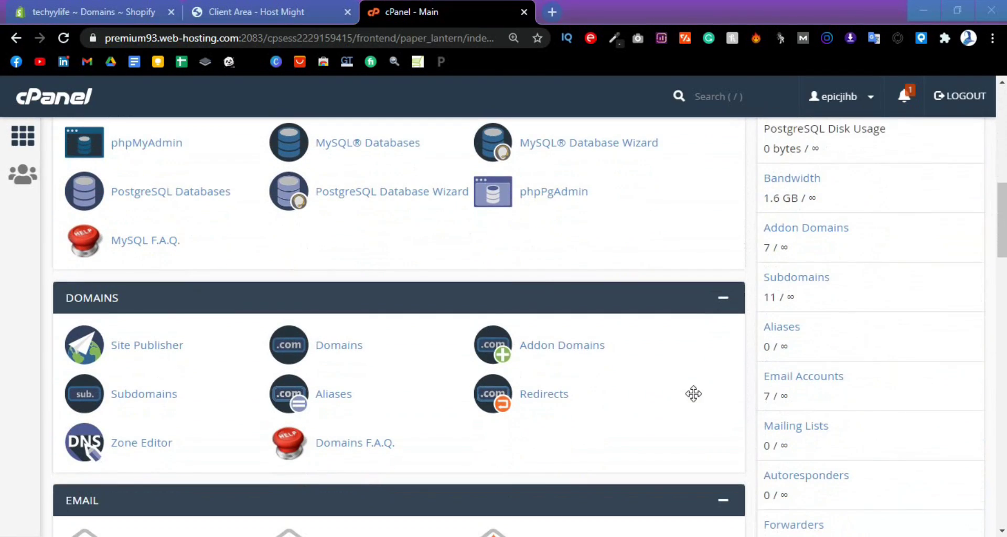
left_click(591, 352)
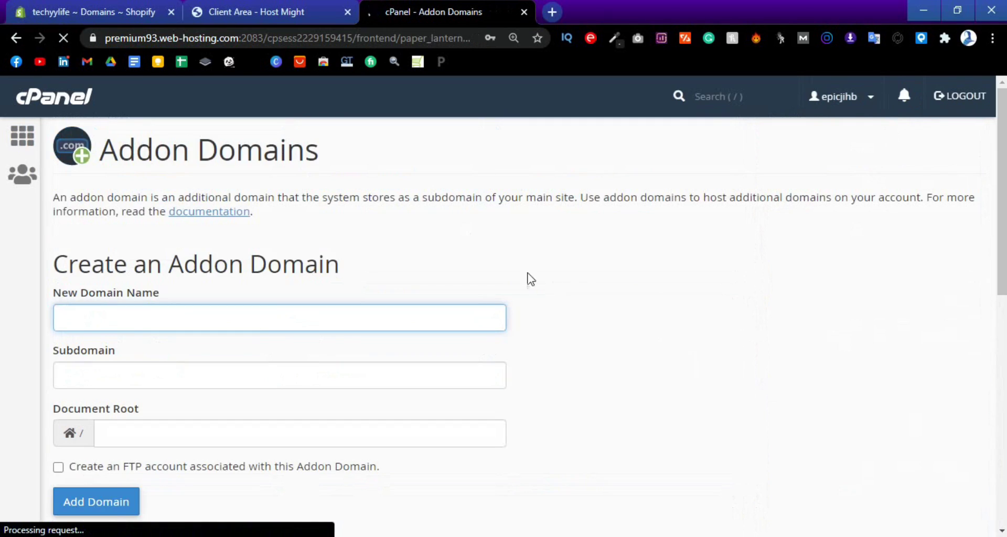
- Copy bytebiters.com from the HostMight tab into New Domain Name, auto-filling subdomain and document root
left_click(276, 7)
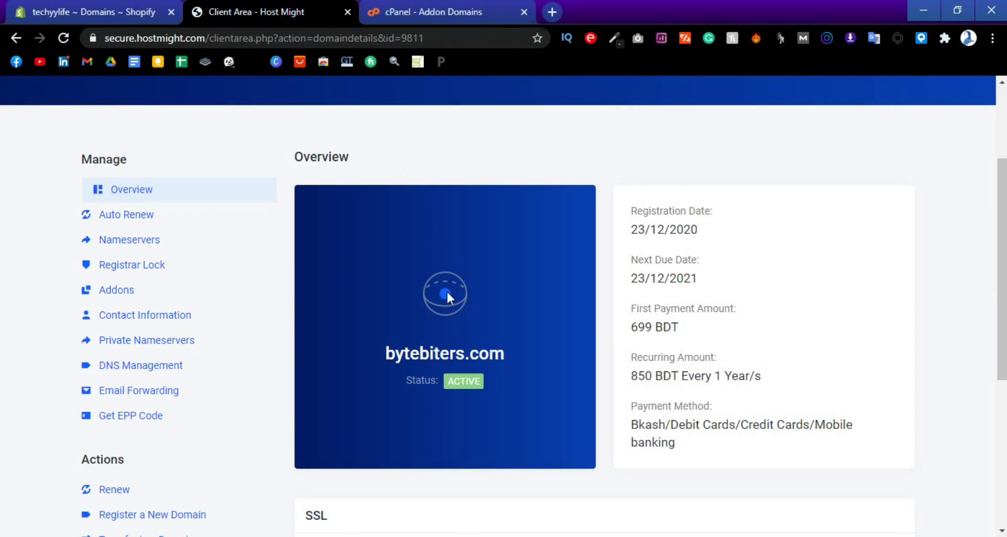
left_click_drag(386, 350, 514, 357)
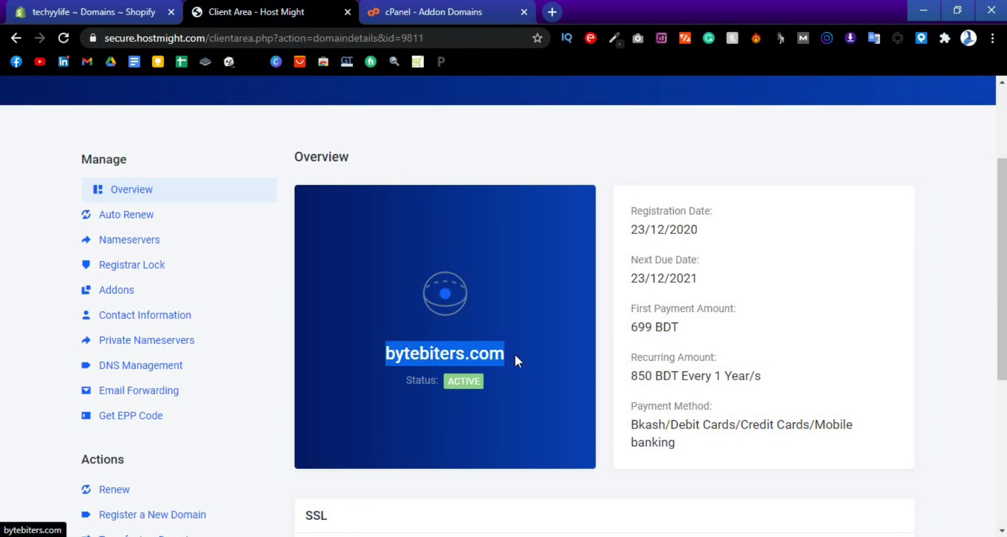
right_click(482, 355)
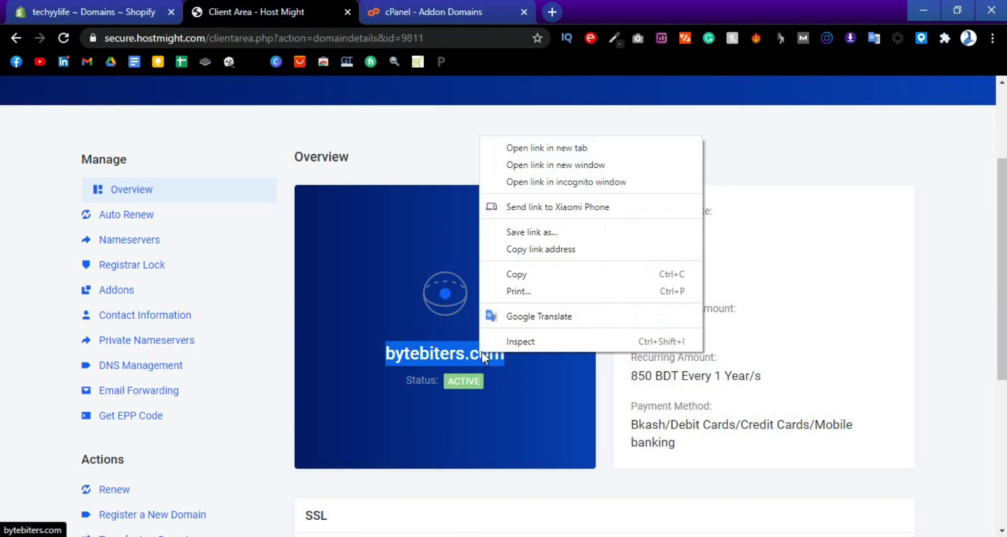
left_click(519, 275)
left_click(413, 9)
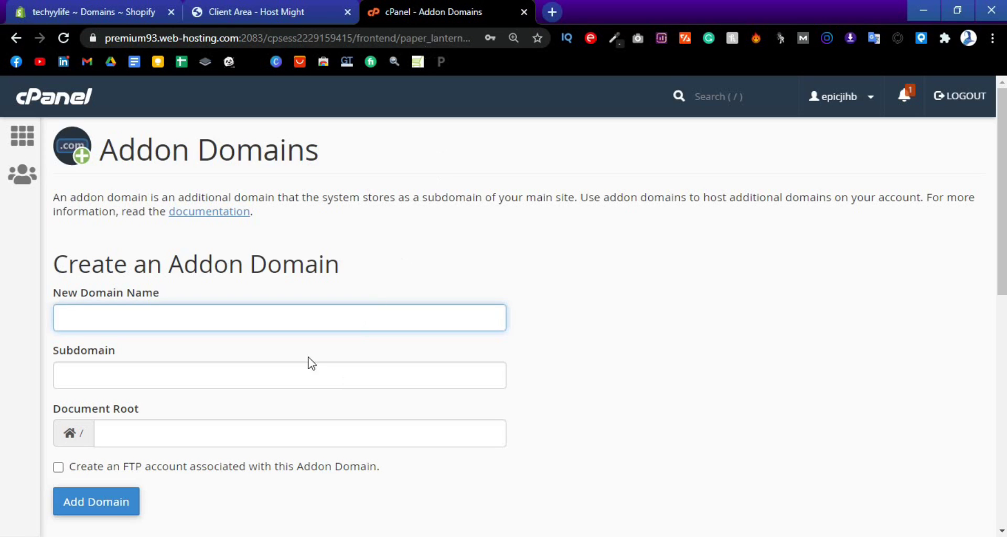
key("ctrl+v")
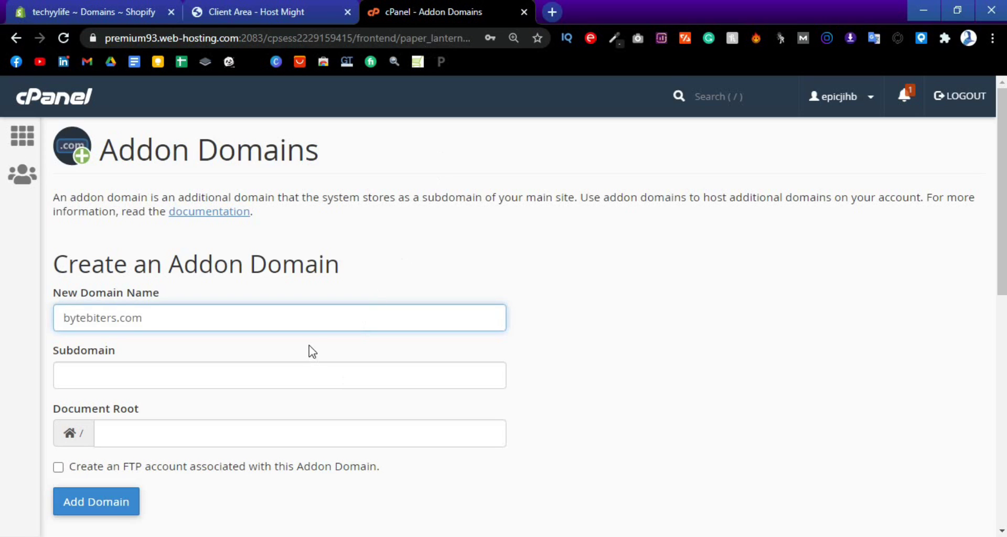
left_click(386, 278)
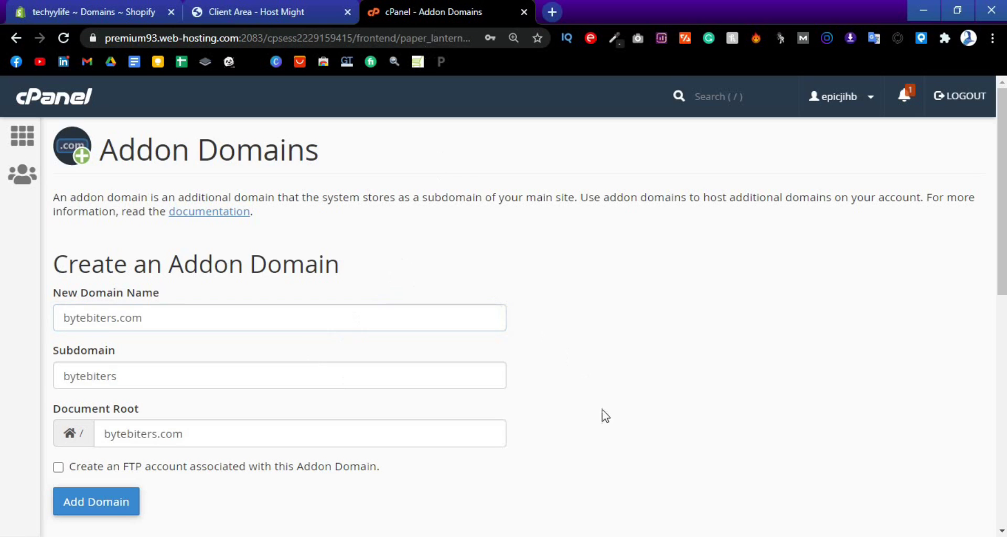
scroll(580, 402, "down", 1)
scroll(580, 402, "up", 1)
- Submit the bytebiters.com addon domain, hit the remote nameserver error, and go back to HostMight
left_click(117, 502)
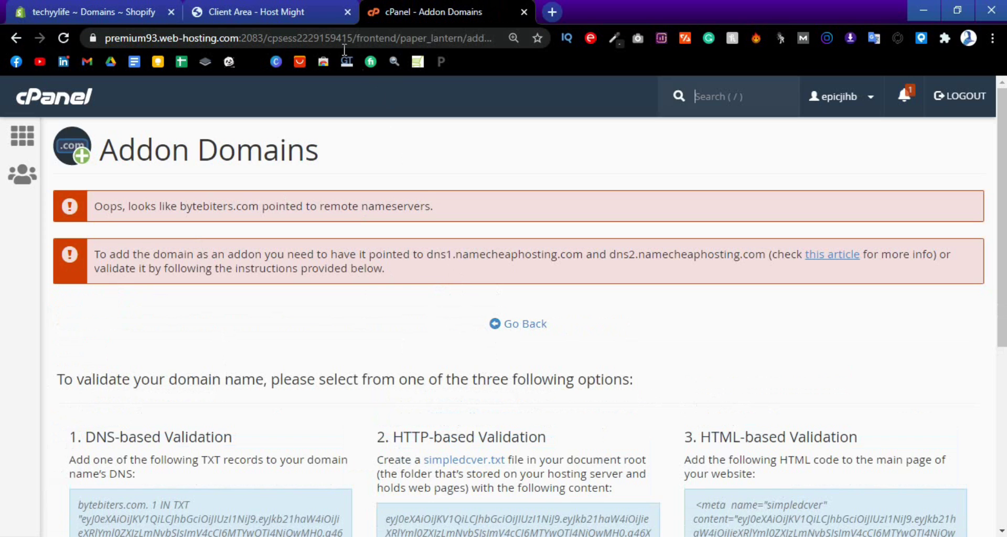
left_click(304, 11)
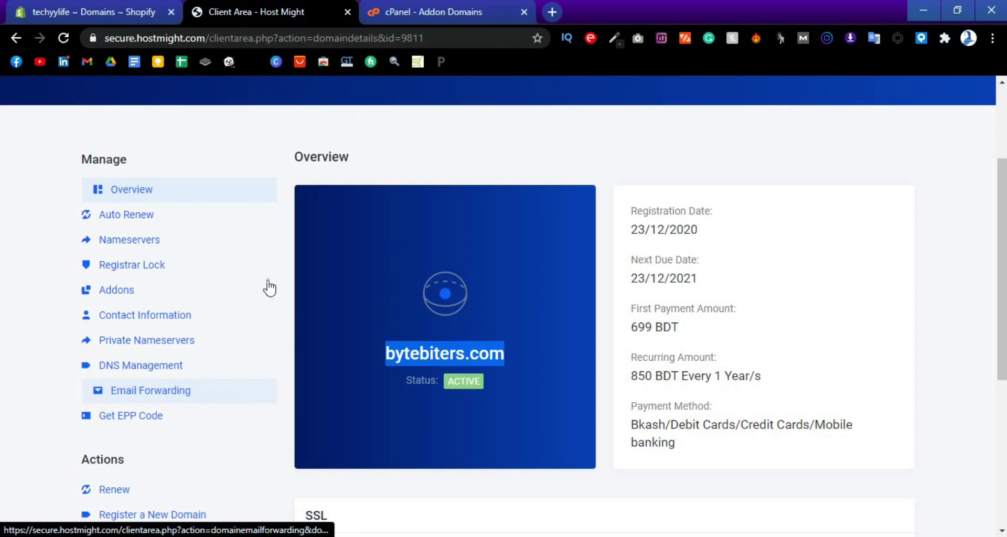
- Open bytebiters.com's nameserver settings and delete the Nameserver 1 value dns5.hostmight.com
left_click(140, 242)
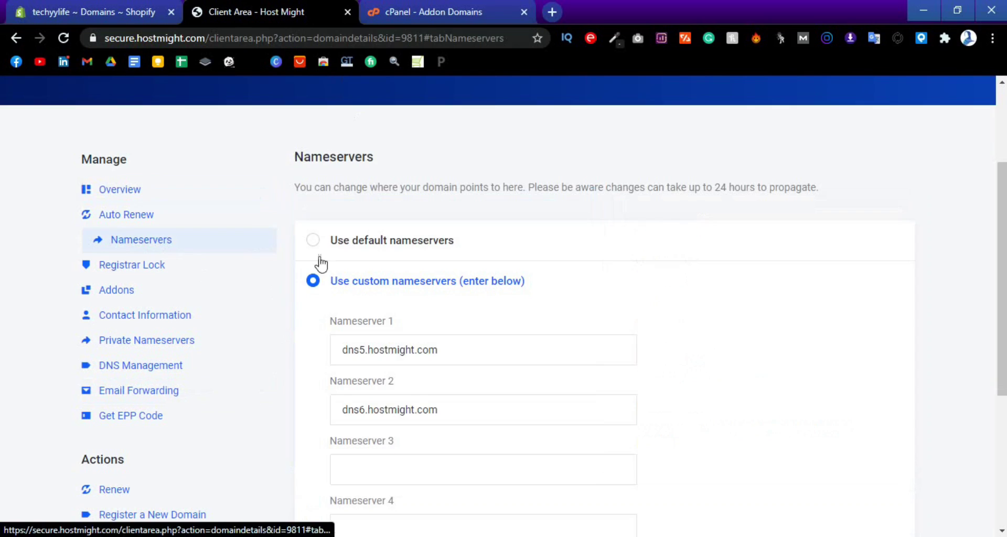
scroll(675, 300, "down", 3)
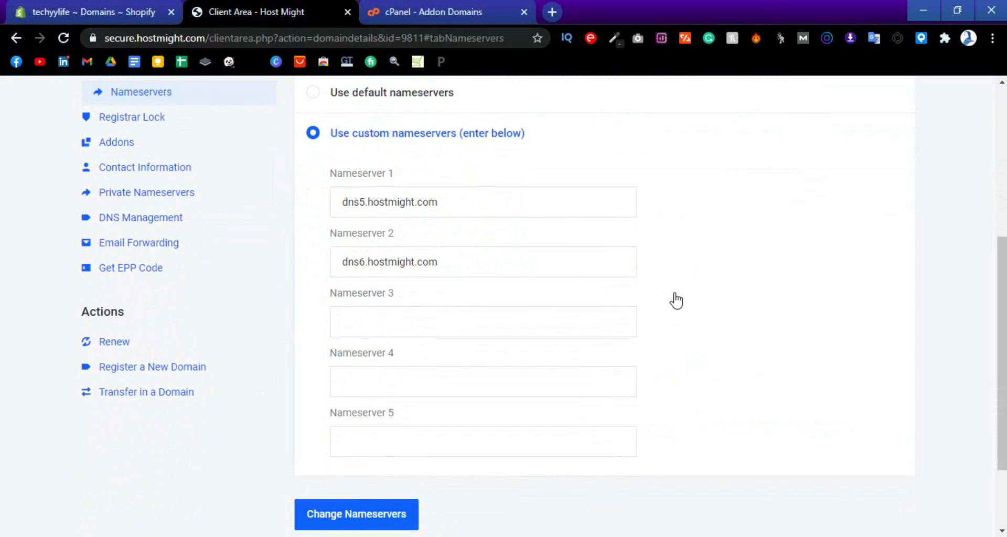
scroll(656, 301, "up", 1)
scroll(656, 301, "up", 1)
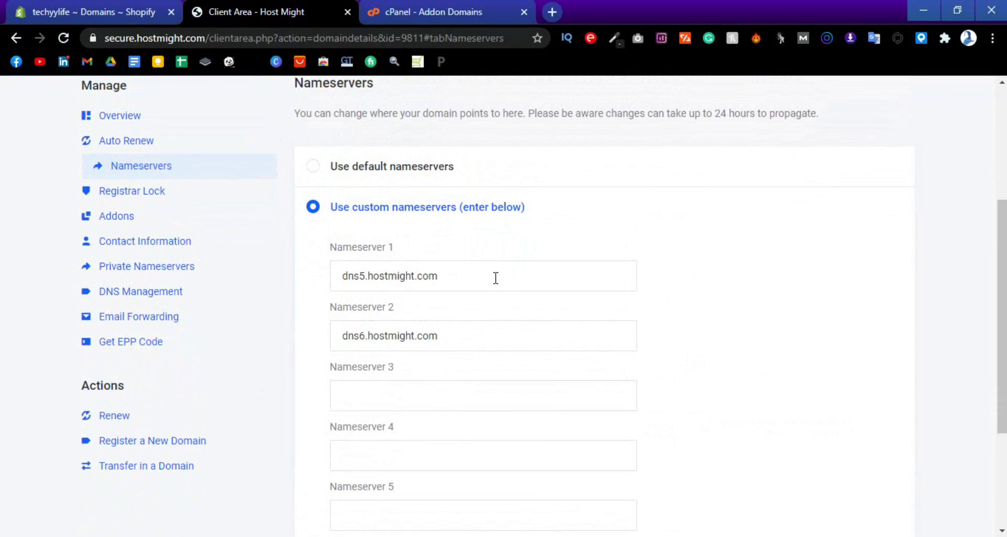
left_click(495, 278)
key("ctrl+a")
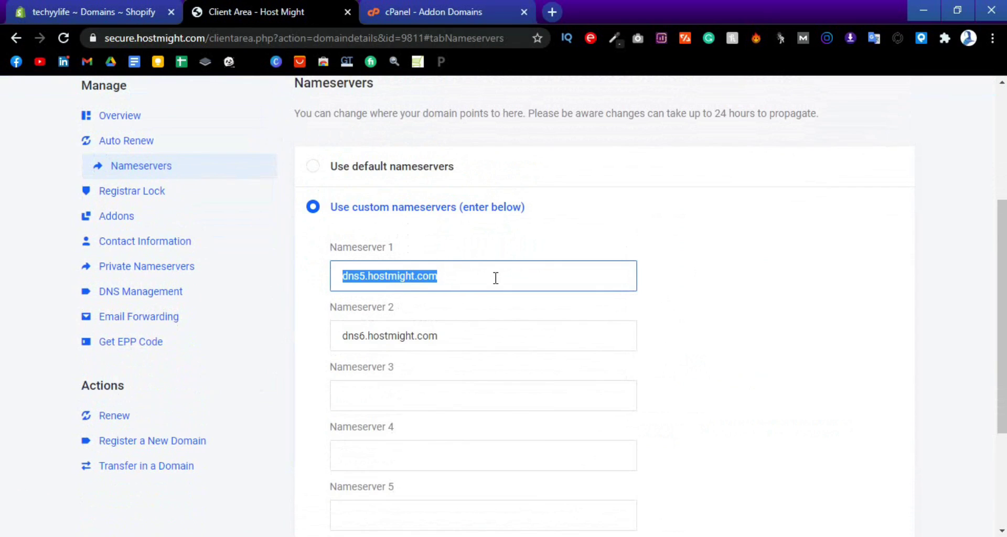
key("BackSpace")
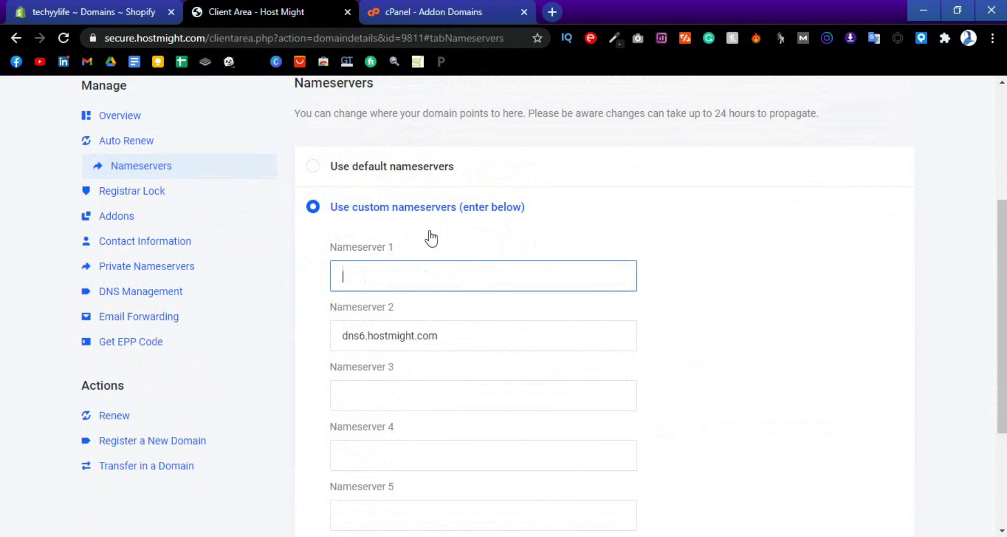
- Toggle default and custom nameservers, leaving Nameserver 1 empty, then return to the cPanel error page
left_click(314, 167)
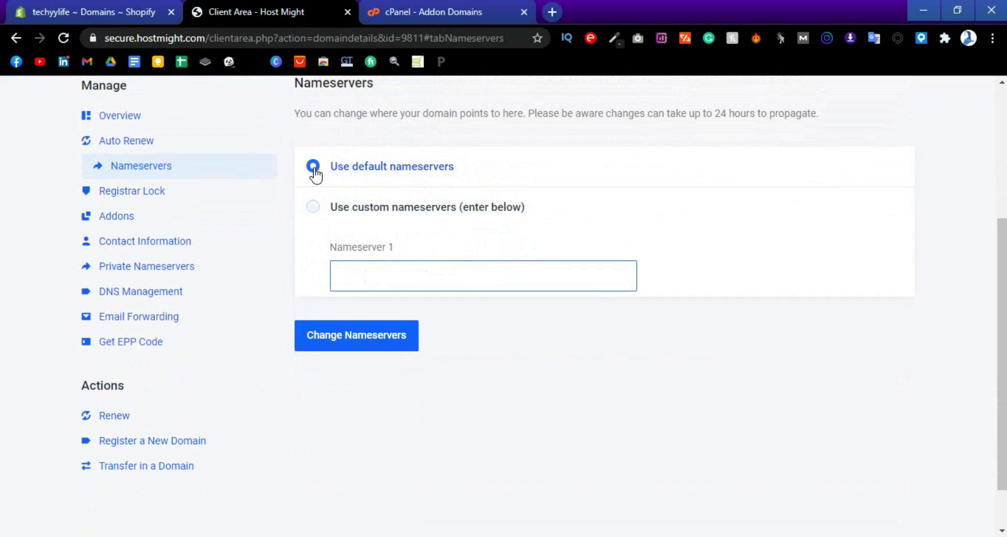
left_click(313, 209)
scroll(516, 238, "down", 1)
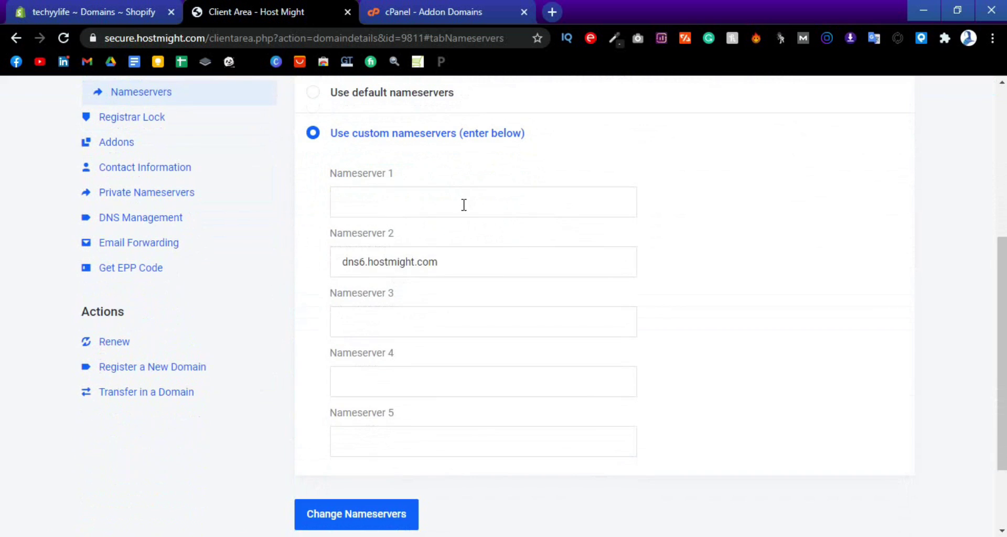
left_click(463, 204)
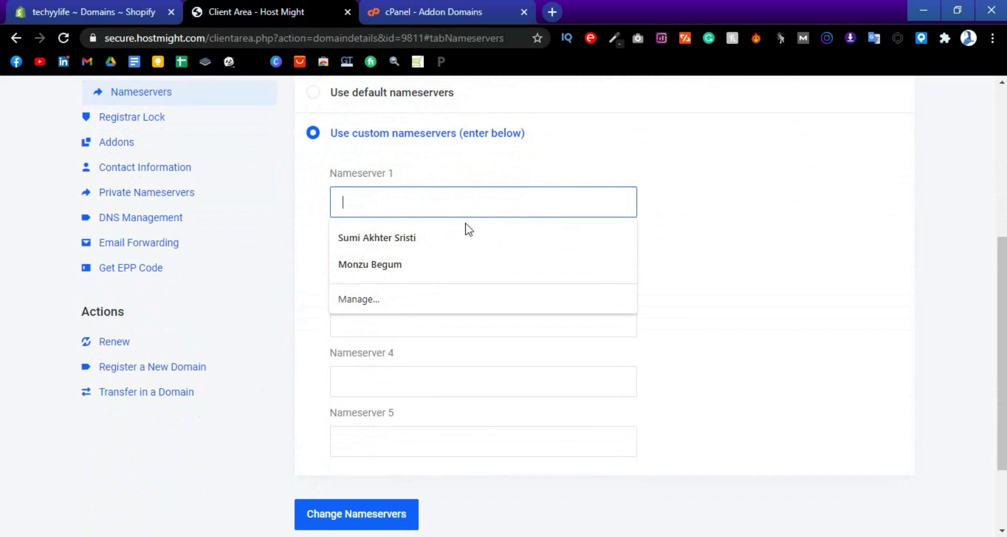
left_click(695, 202)
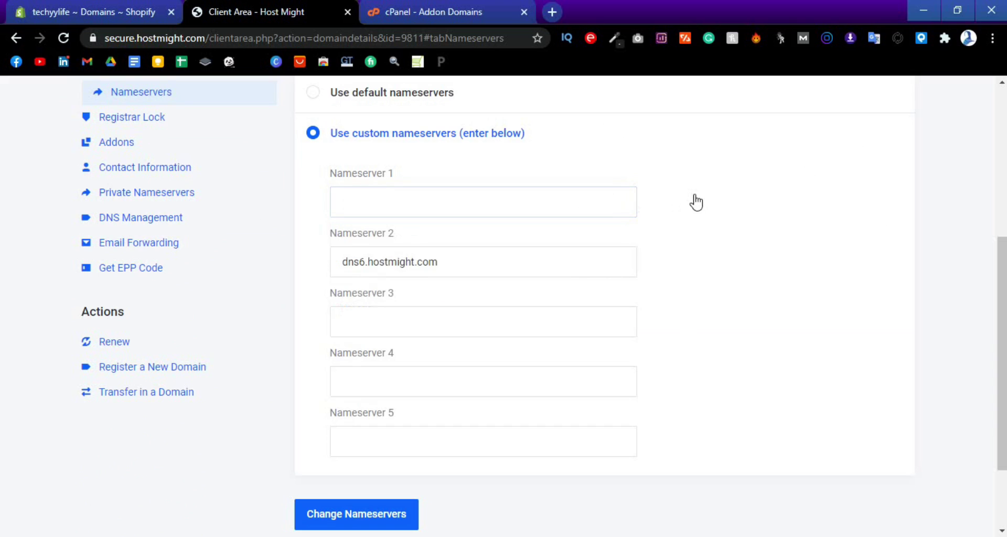
scroll(676, 206, "up", 1)
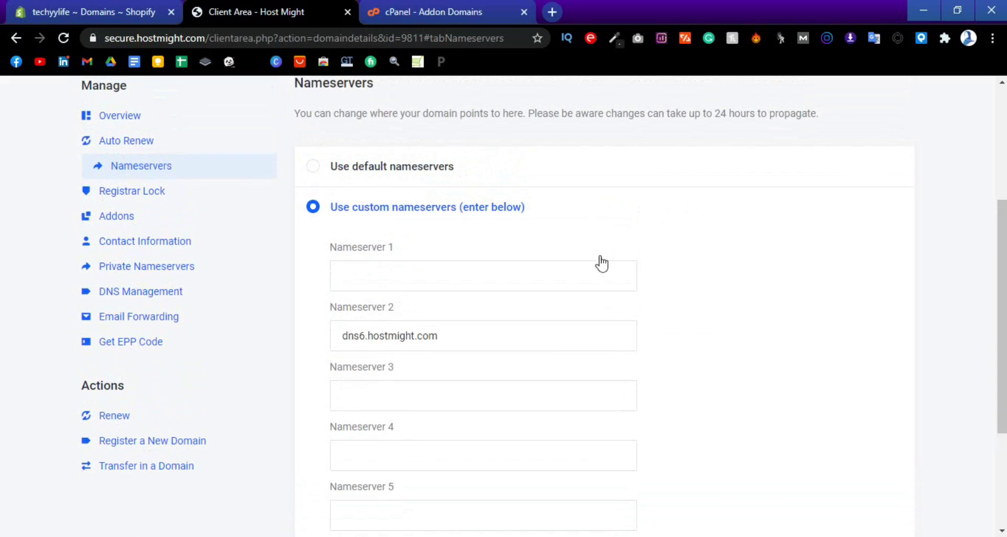
left_click(437, 20)
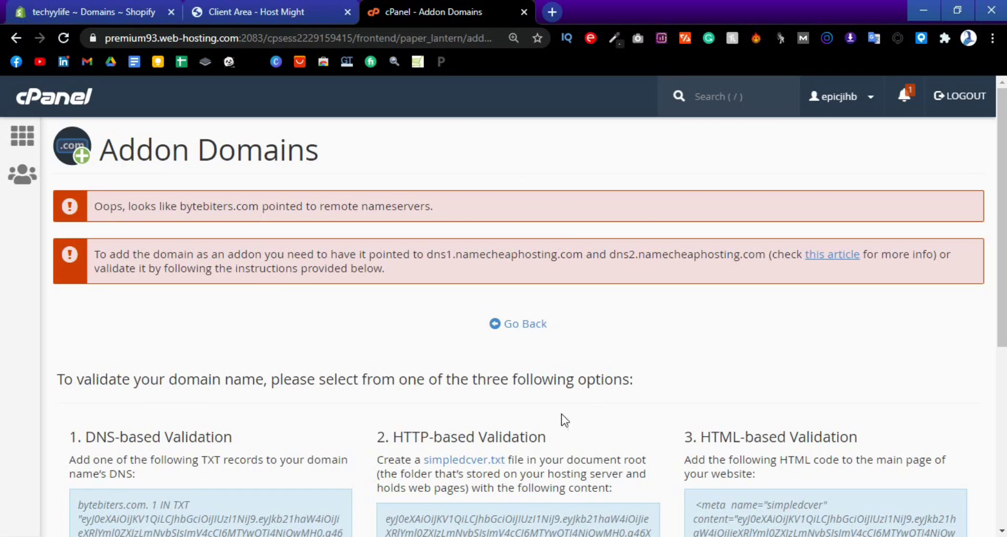
- Copy dns1.namecheaphosting.com from cPanel and paste it into Nameserver 1
left_click_drag(427, 255, 564, 248)
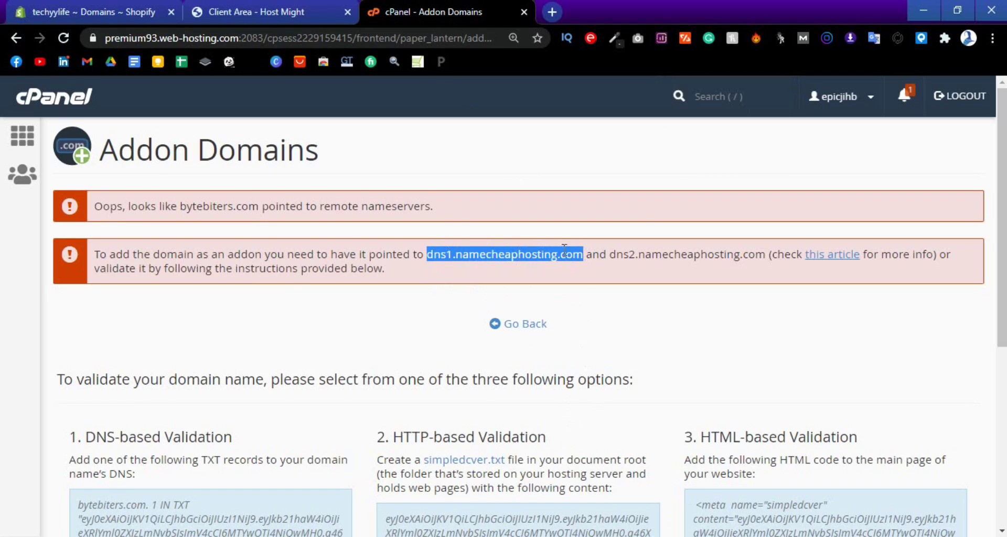
right_click(562, 253)
left_click(589, 266)
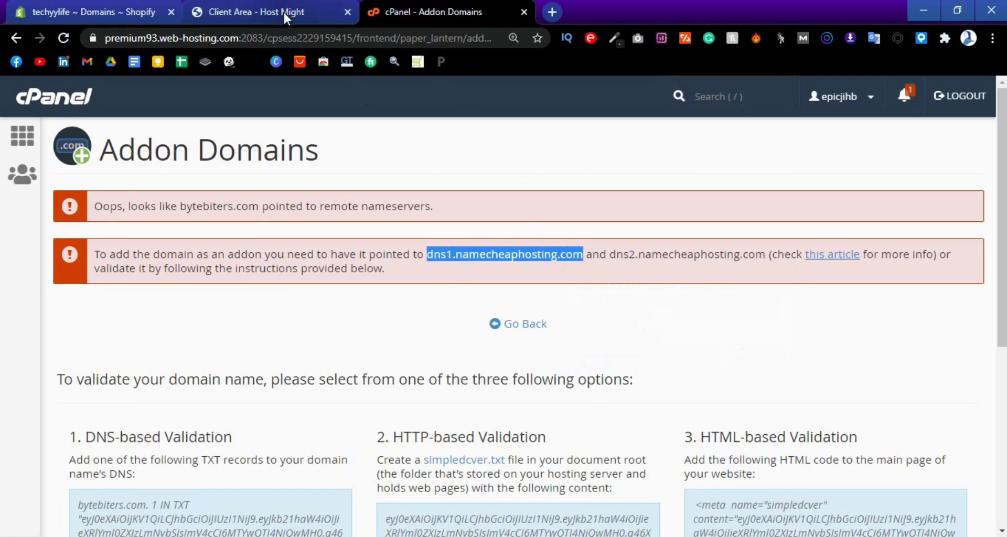
left_click(286, 16)
left_click(447, 270)
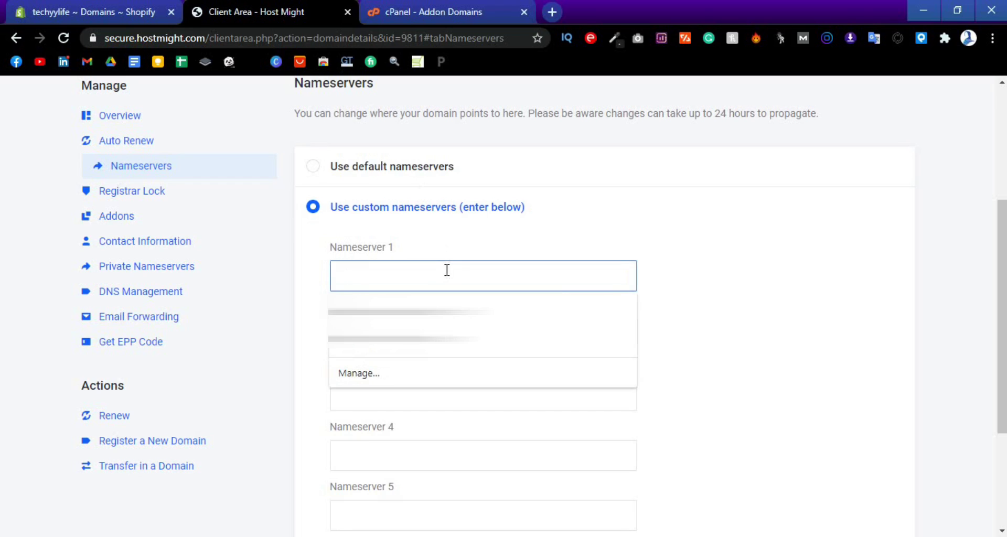
key("ctrl+v")
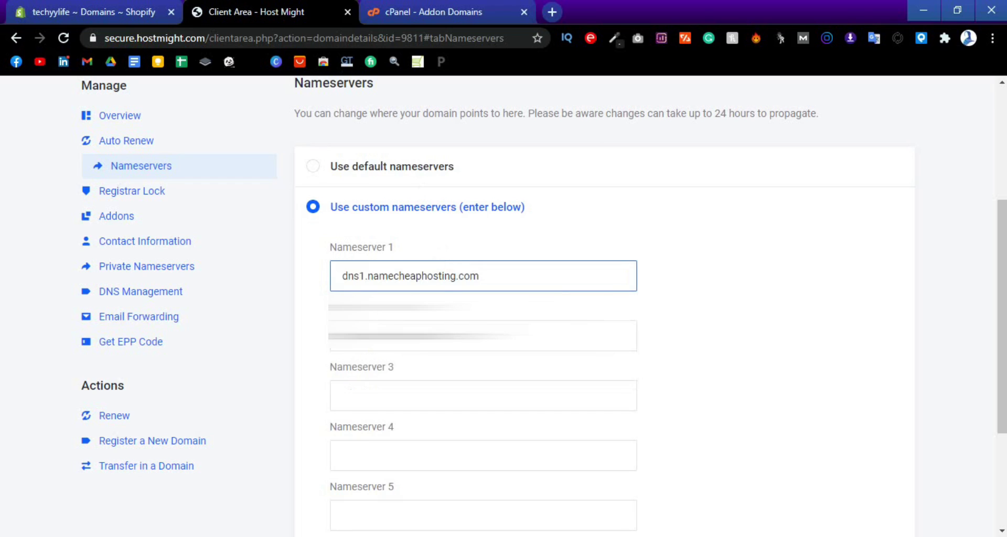
- Replace dns6.hostmight.com in Nameserver 2 with dns2.namecheaphosting.com
left_click(452, 333)
key("ctrl+a")
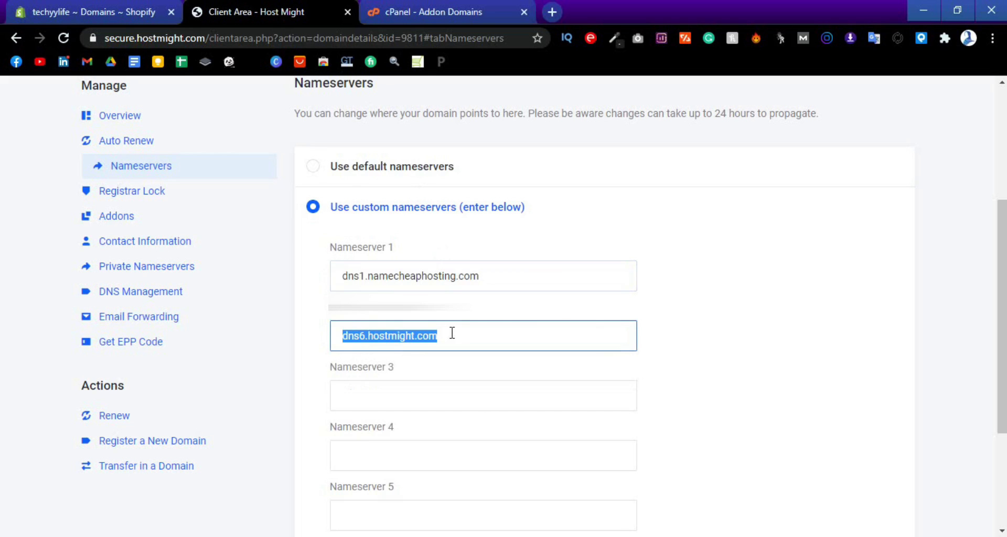
key("ctrl+v")
left_click(366, 335)
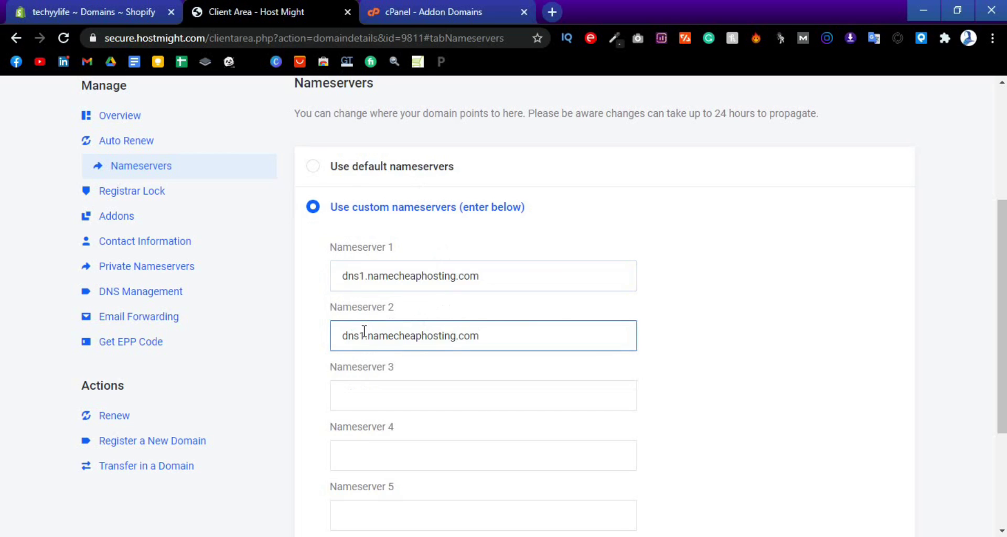
key("BackSpace")
type("2")
- Save the new nameservers and check the Changes Saved Successfully confirmation
scroll(622, 360, "down", 2)
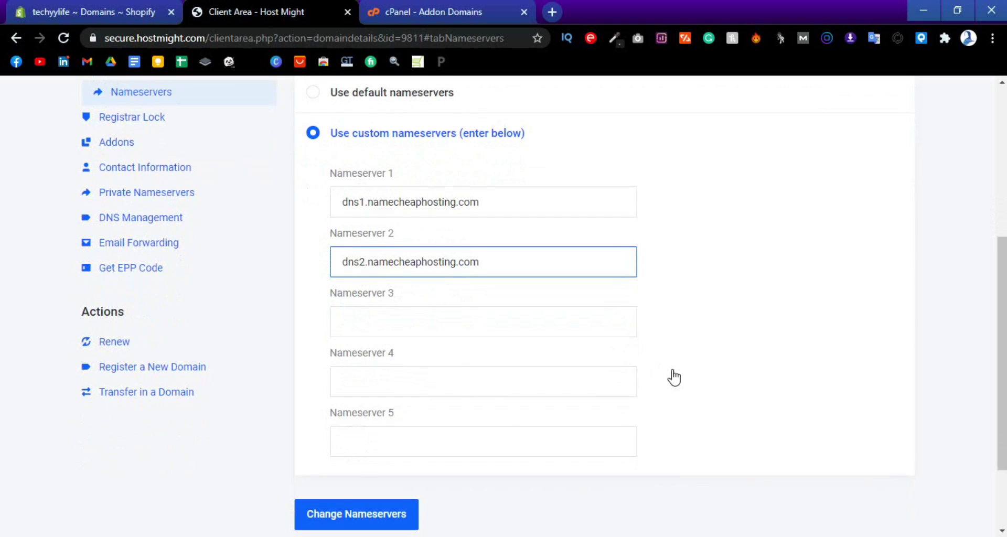
left_click(370, 519)
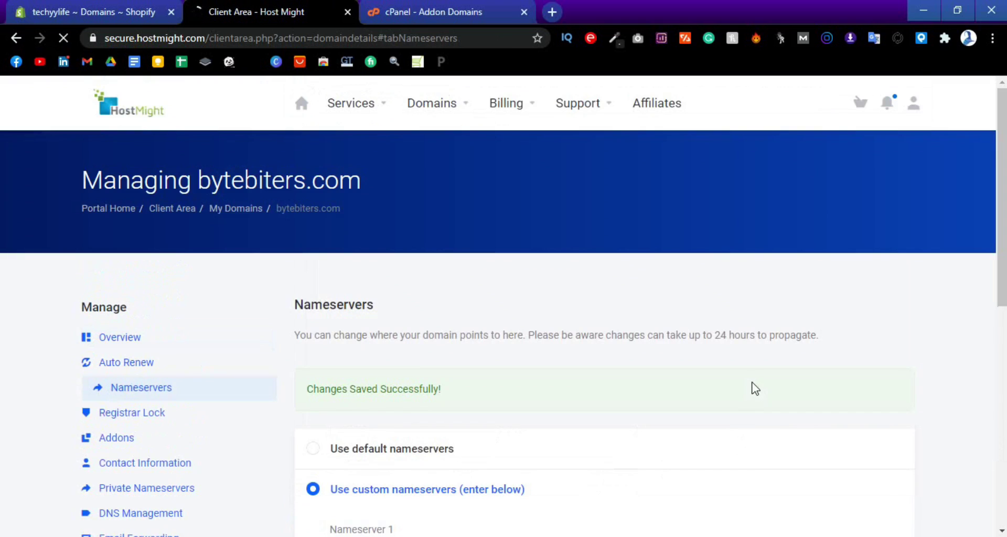
scroll(754, 389, "down", 3)
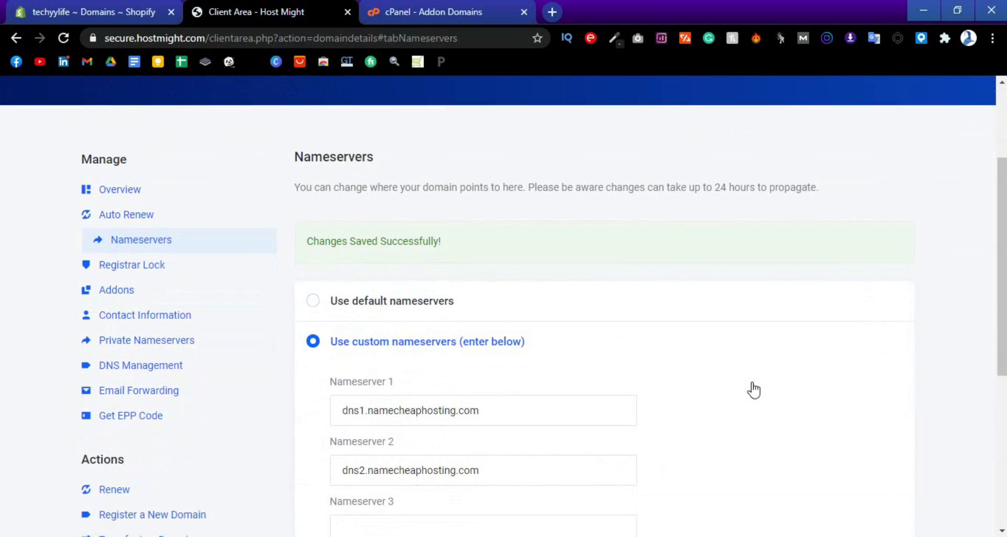
scroll(754, 388, "down", 1)
scroll(754, 389, "up", 1)
scroll(754, 389, "up", 1)
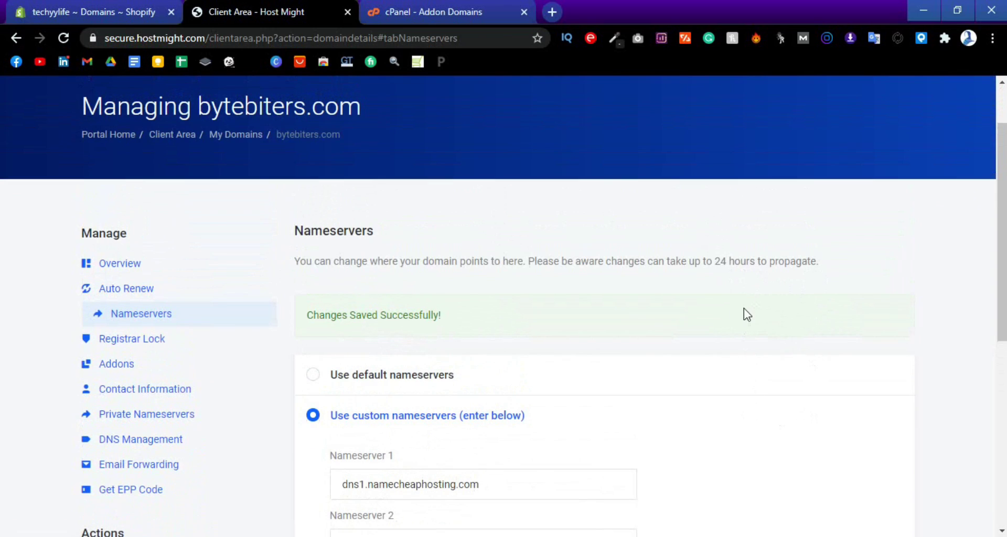
- Go from the cPanel addon domain error page back to the cPanel home page
left_click(452, 12)
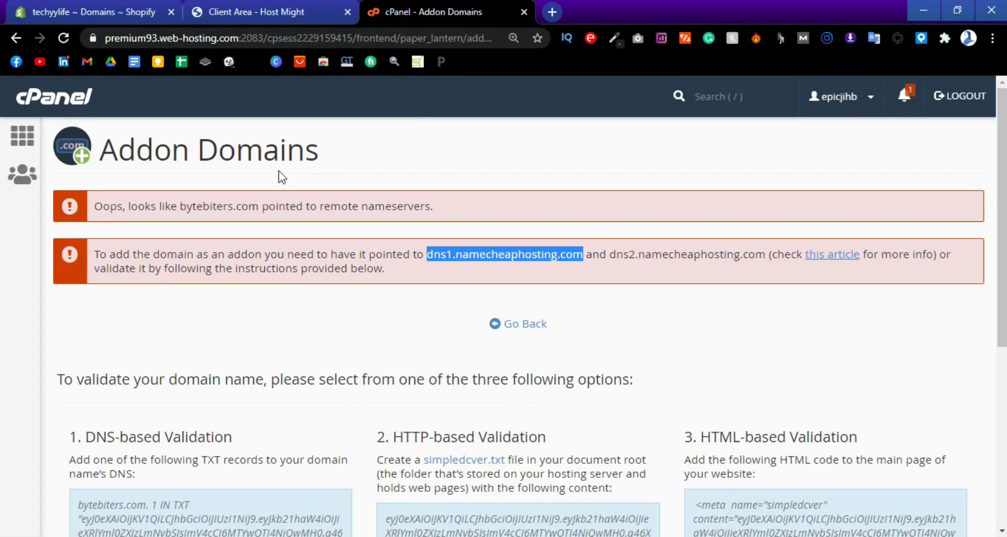
left_click(65, 147)
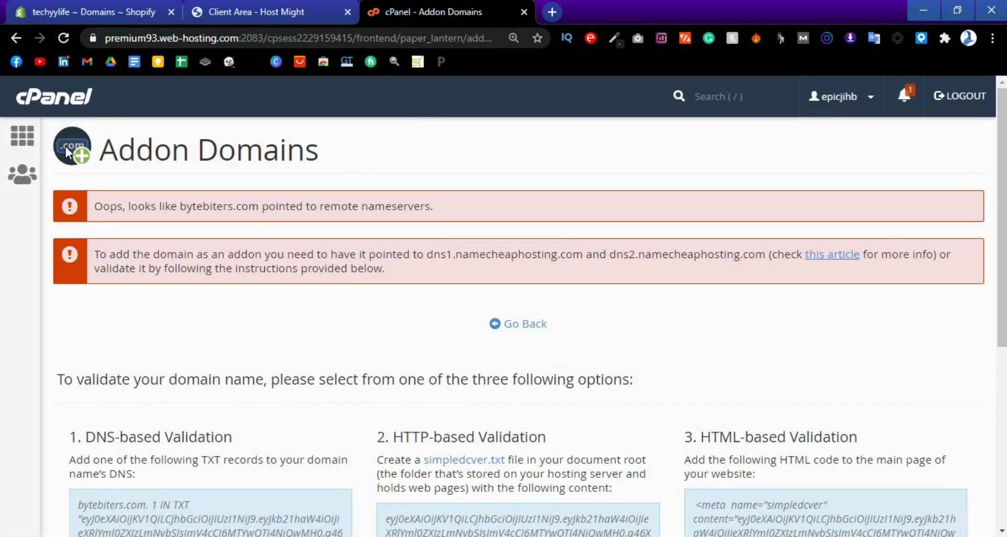
left_click(48, 98)
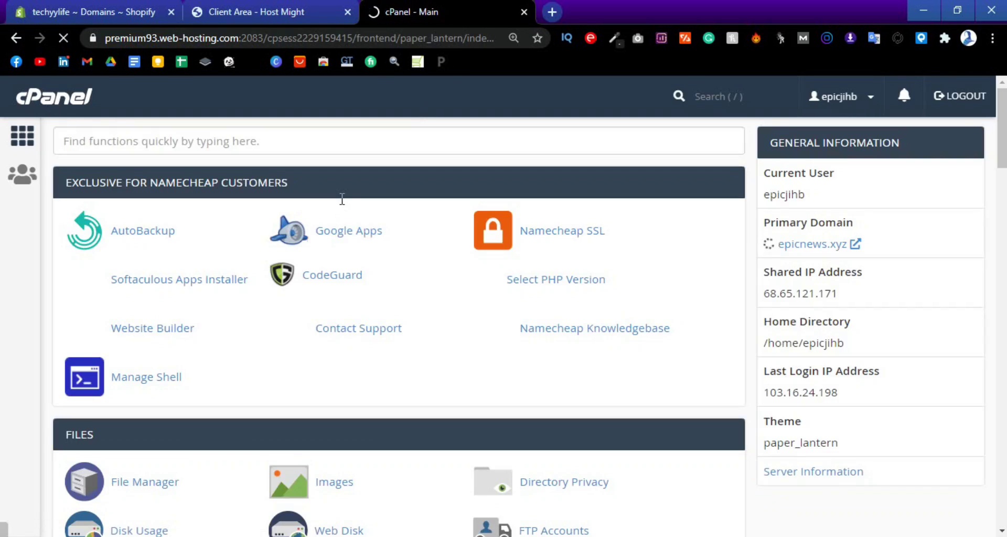
scroll(652, 337, "down", 8)
scroll(693, 340, "down", 3)
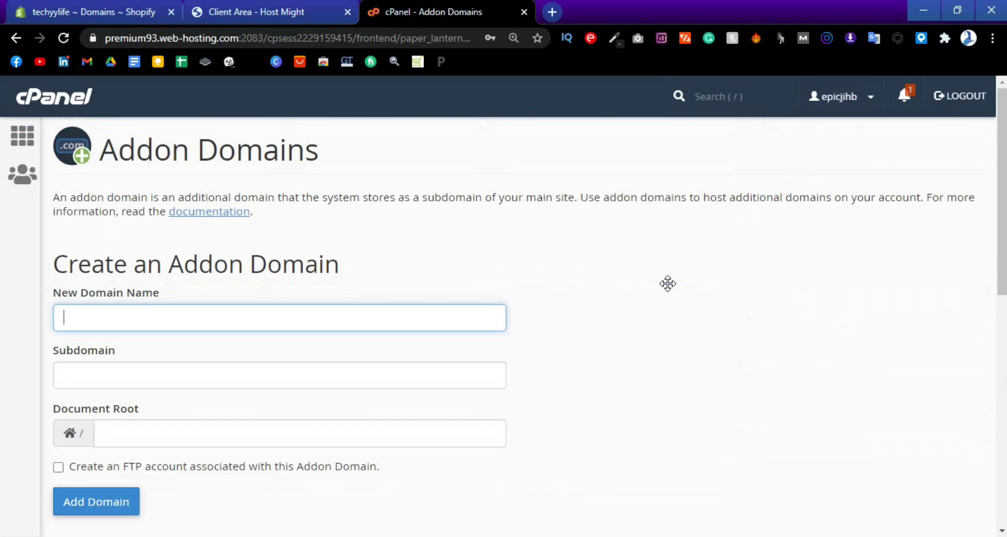
- Enter bytebiters.com as the new addon domain, auto-fill subdomain and document root, and create it
left_click(416, 325)
key("ctrl+v")
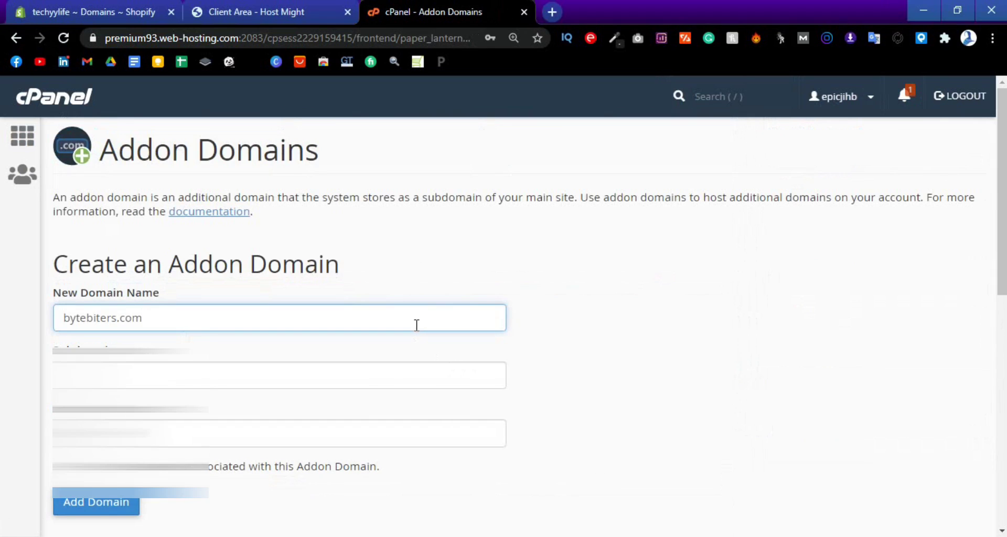
left_click(693, 376)
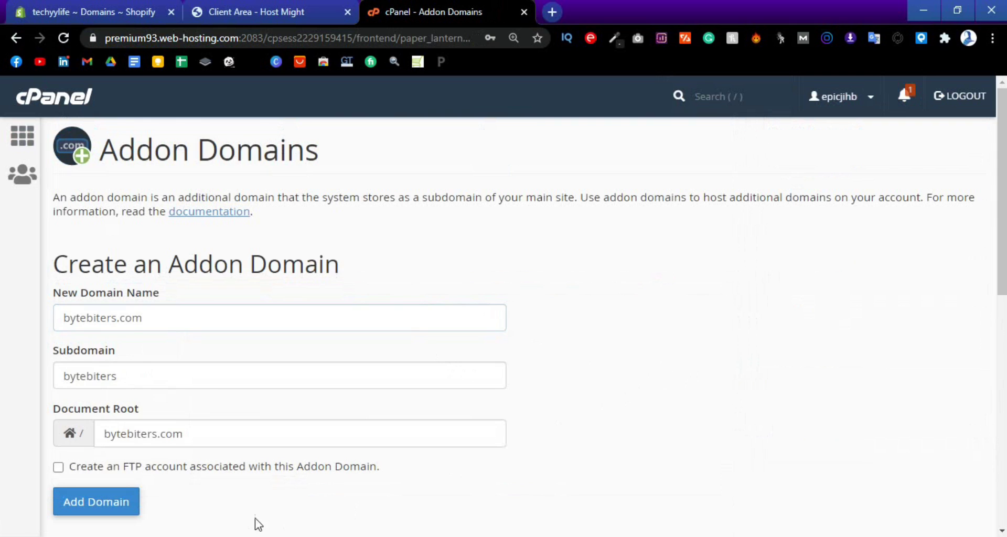
left_click(102, 504)
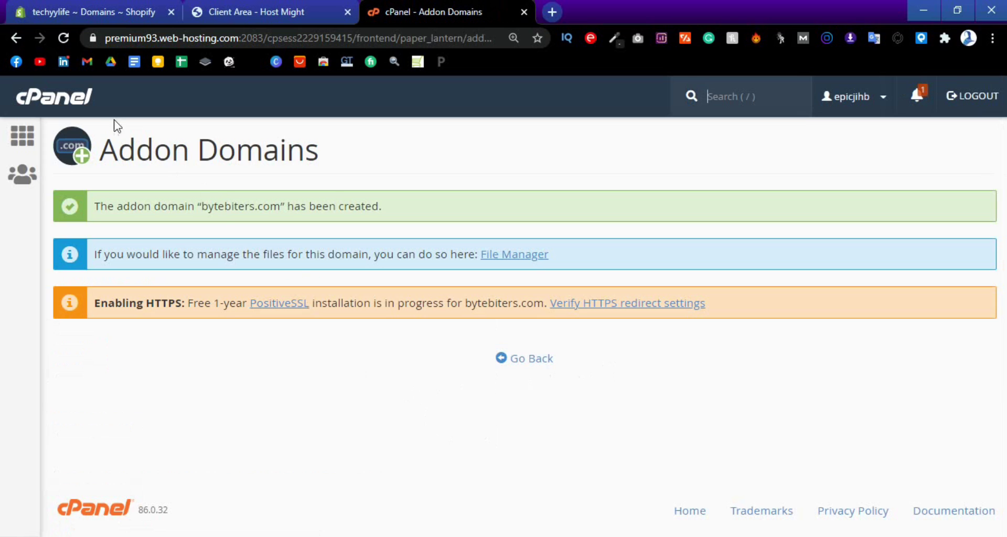
- From cPanel home, search functions for 'zone' and open the Zone Editor
left_click(65, 98)
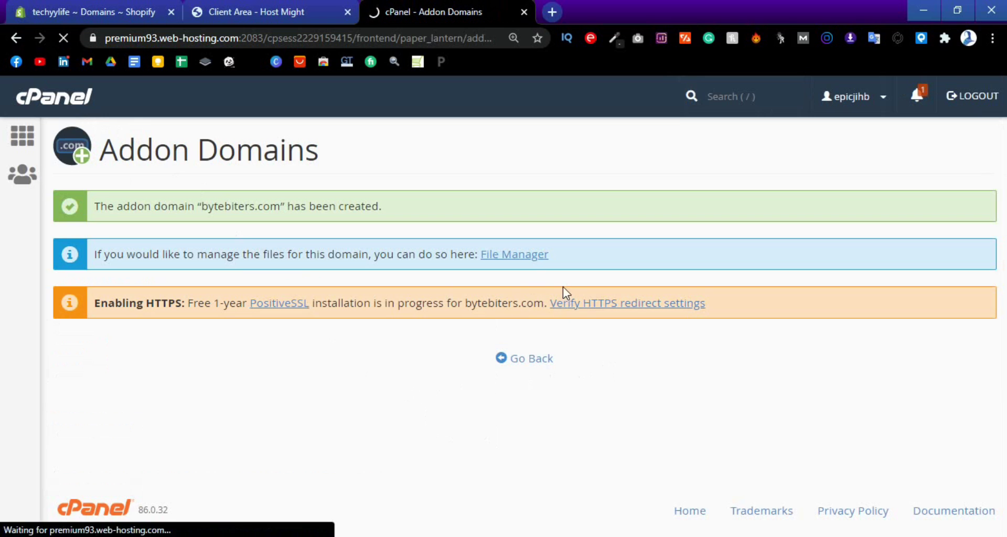
scroll(571, 285, "down", 10)
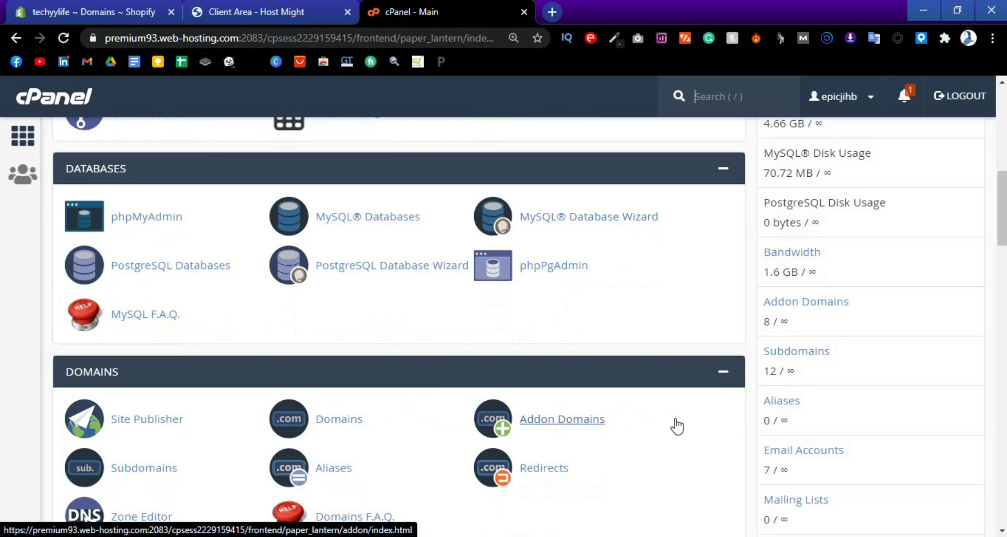
scroll(677, 425, "up", 10)
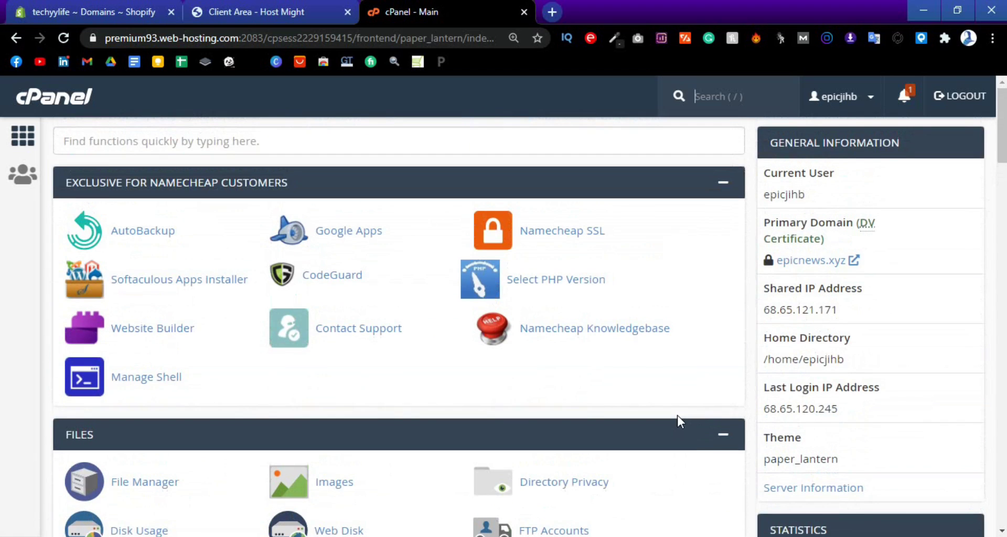
left_click(247, 144)
type("d")
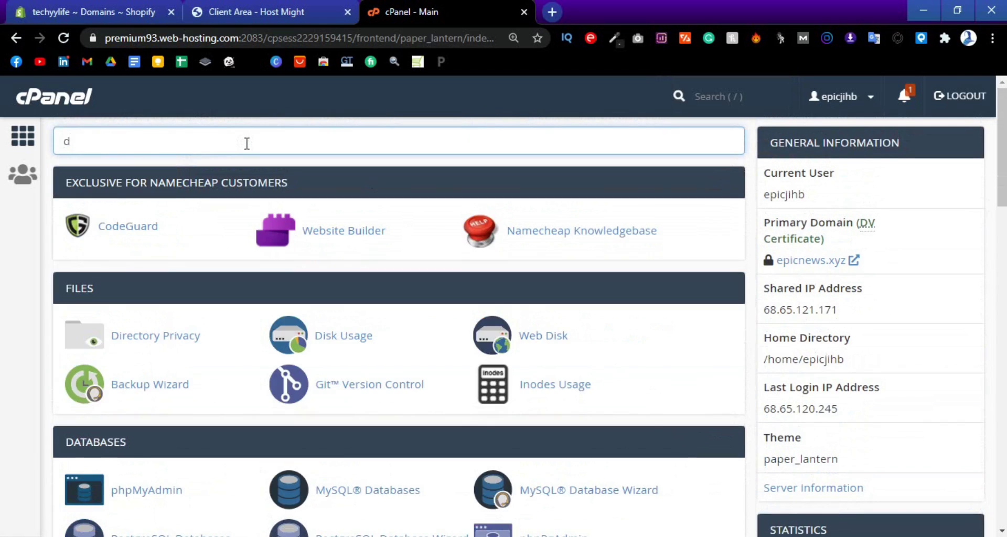
type("n")
key("BackSpace")
key("BackSpace")
type("zone")
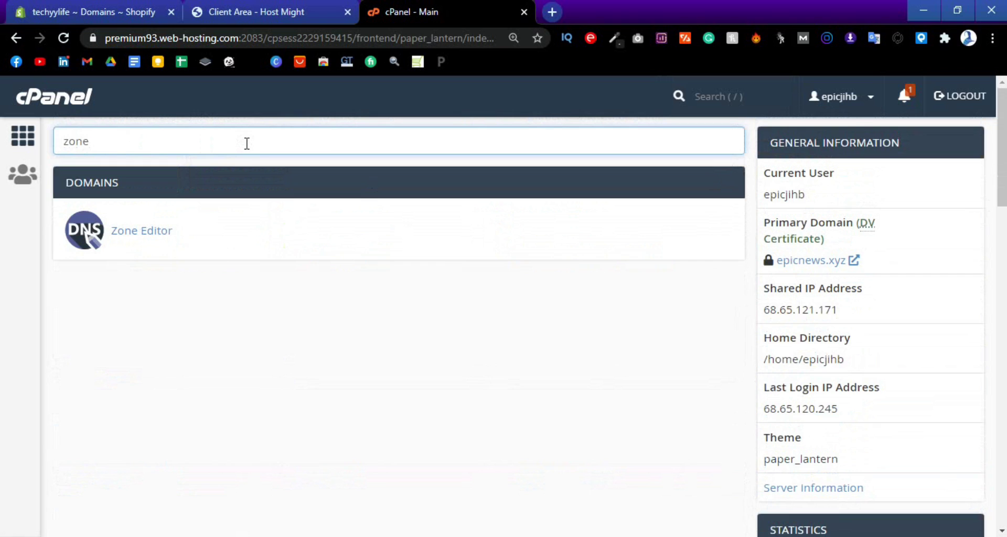
left_click(146, 232)
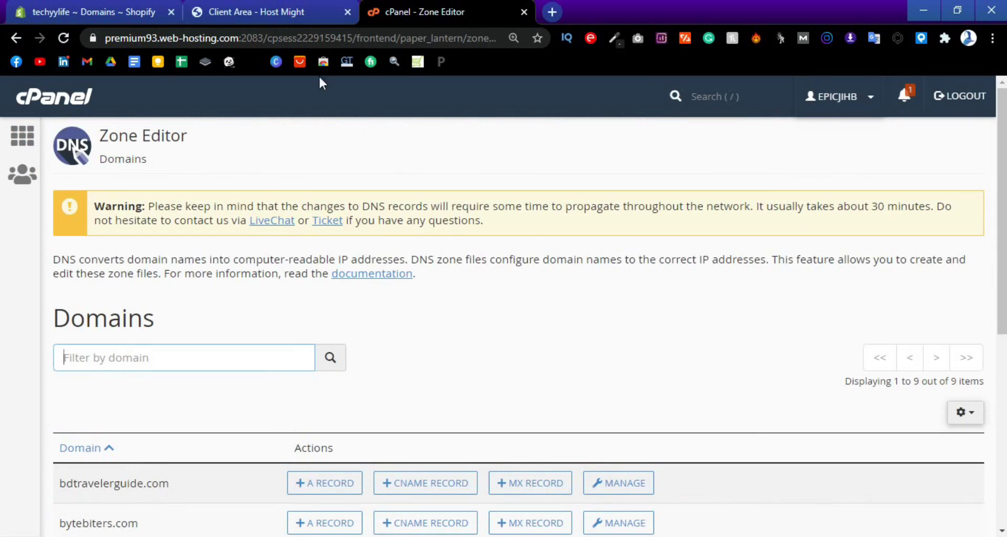
- In Shopify's domain settings, start connecting the existing domain bytebiters.com
left_click(131, 10)
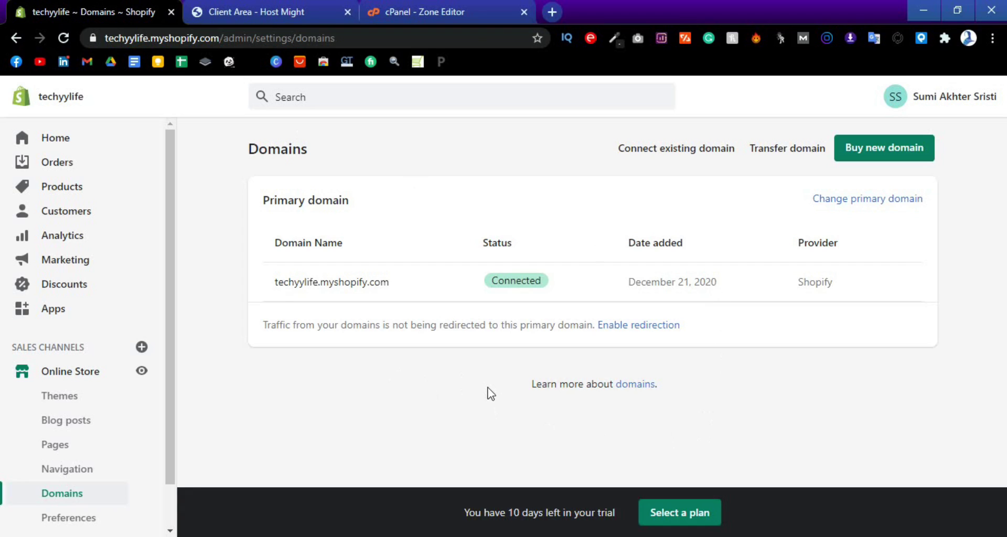
left_click(690, 153)
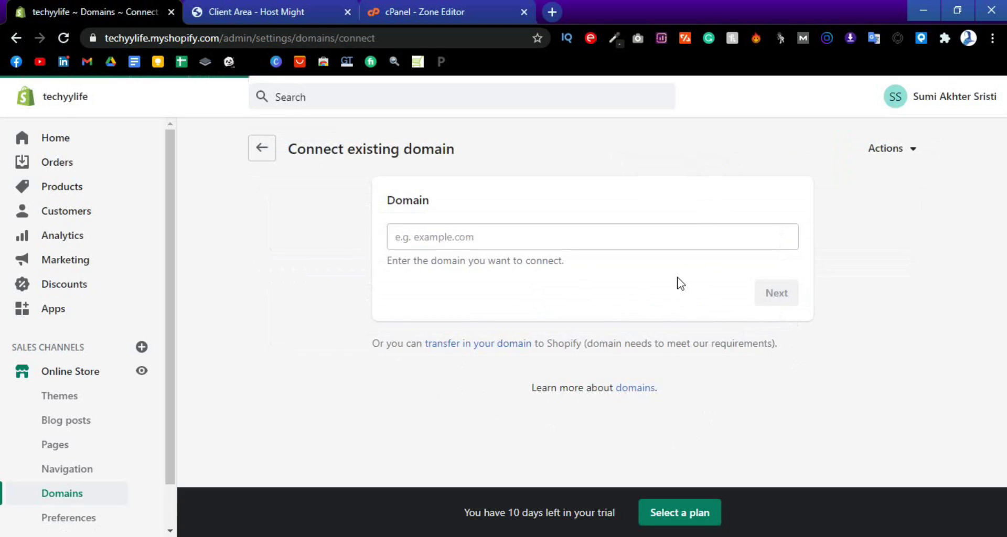
left_click(680, 246)
type("bytebiters.com")
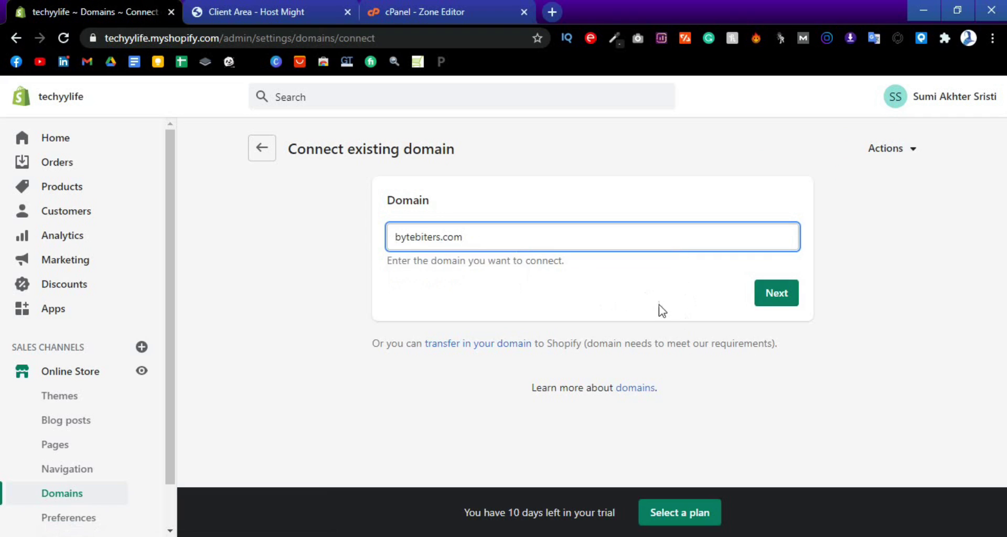
left_click(775, 304)
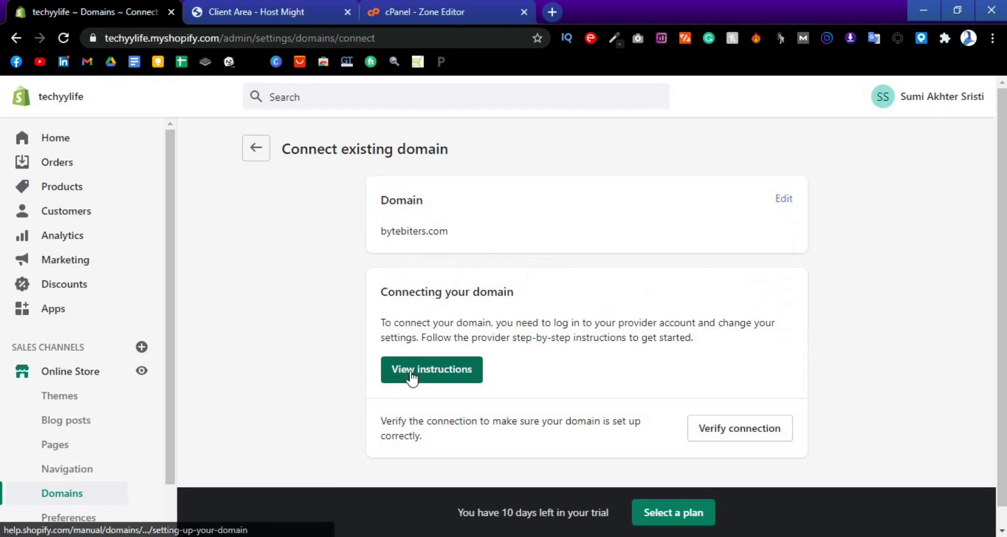
- Open the connection help article and scroll to A record 23.227.38.65 and CNAME shops.myshopify.com
left_click(451, 380)
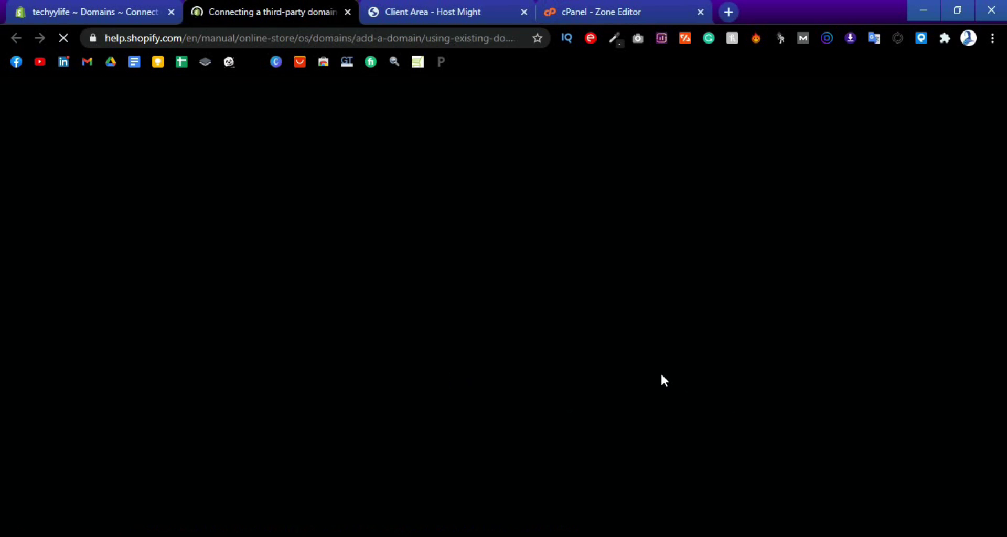
scroll(661, 375, "down", 4)
scroll(664, 380, "down", 1)
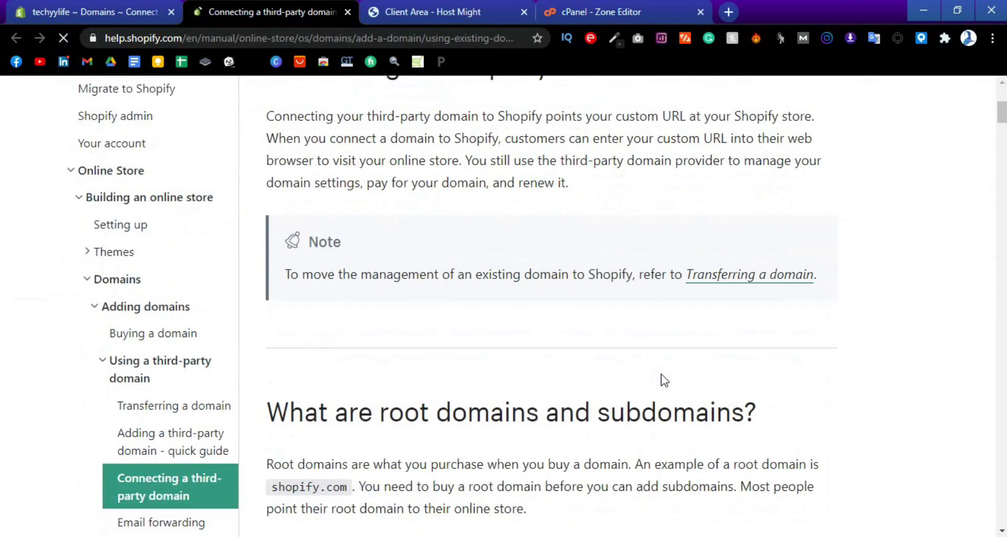
scroll(664, 380, "down", 15)
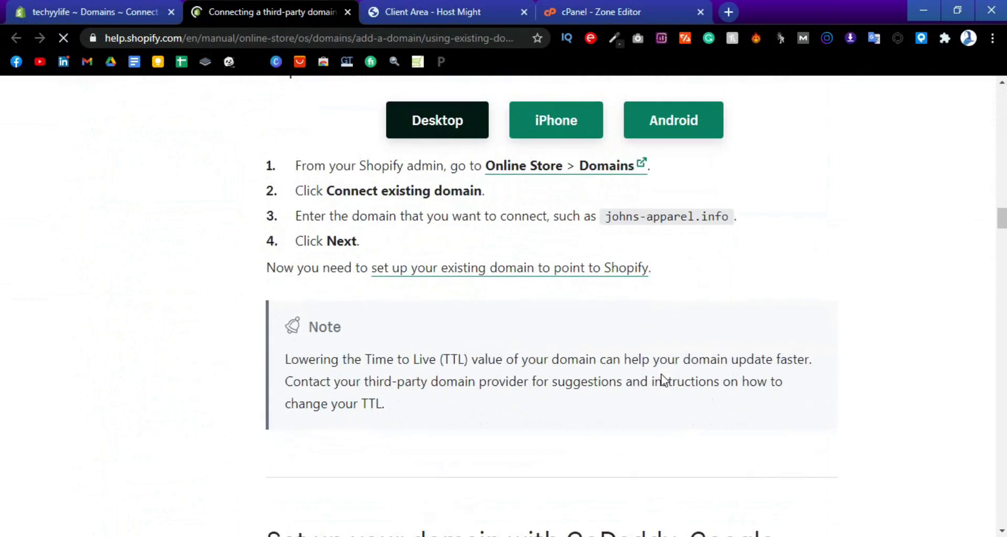
scroll(662, 377, "down", 12)
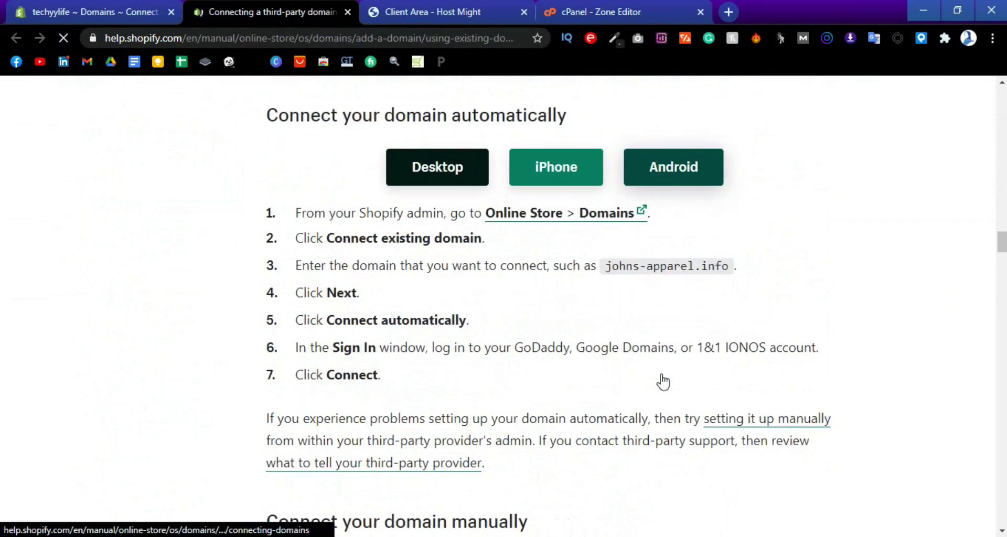
scroll(663, 381, "down", 7)
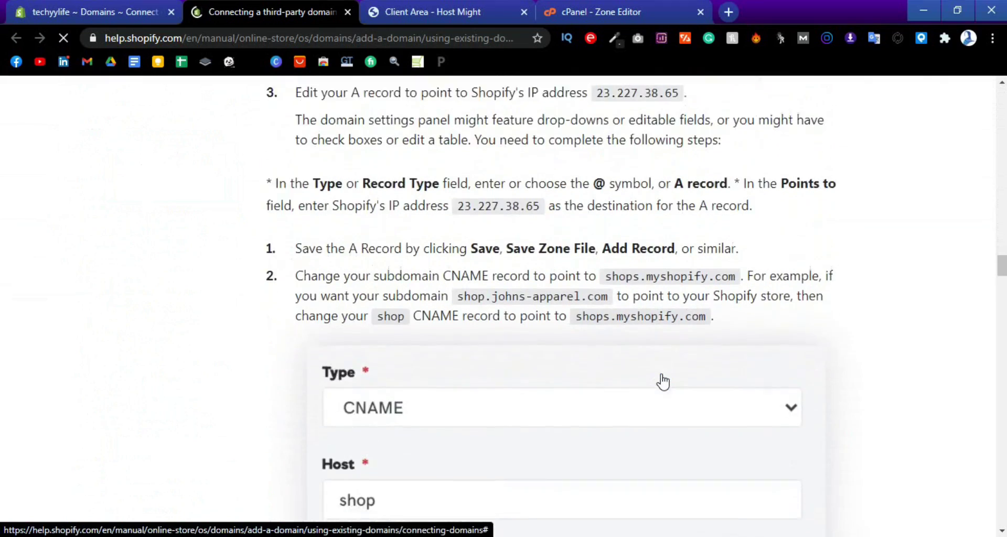
scroll(663, 382, "down", 10)
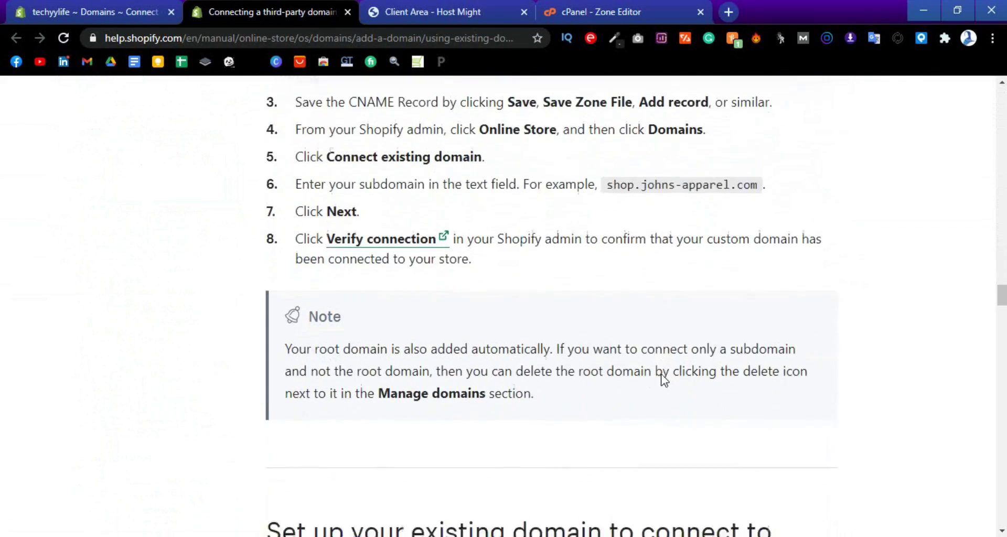
scroll(661, 378, "down", 3)
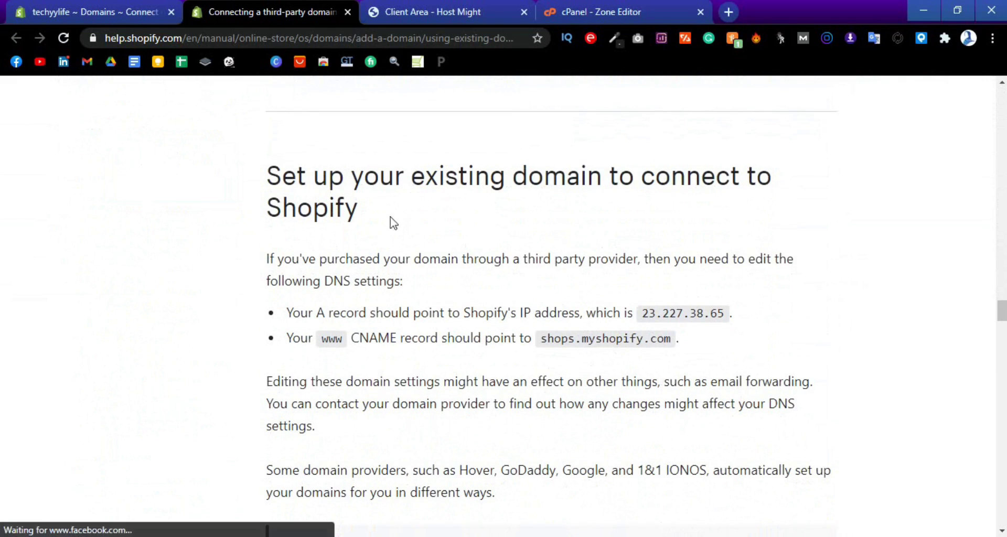
scroll(488, 226, "down", 1)
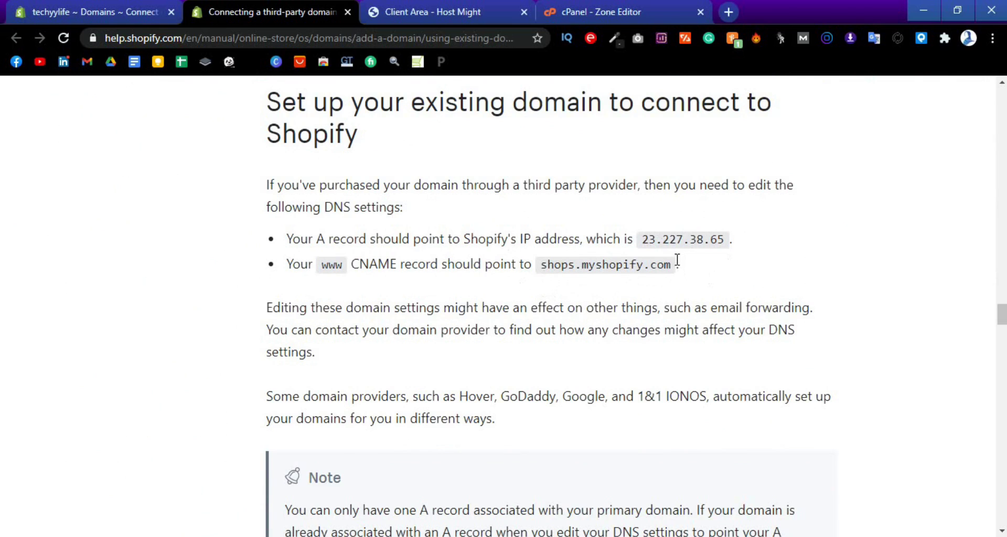
- Open the bytebiters.com zone in Zone Editor and start editing its A record
left_click(650, 7)
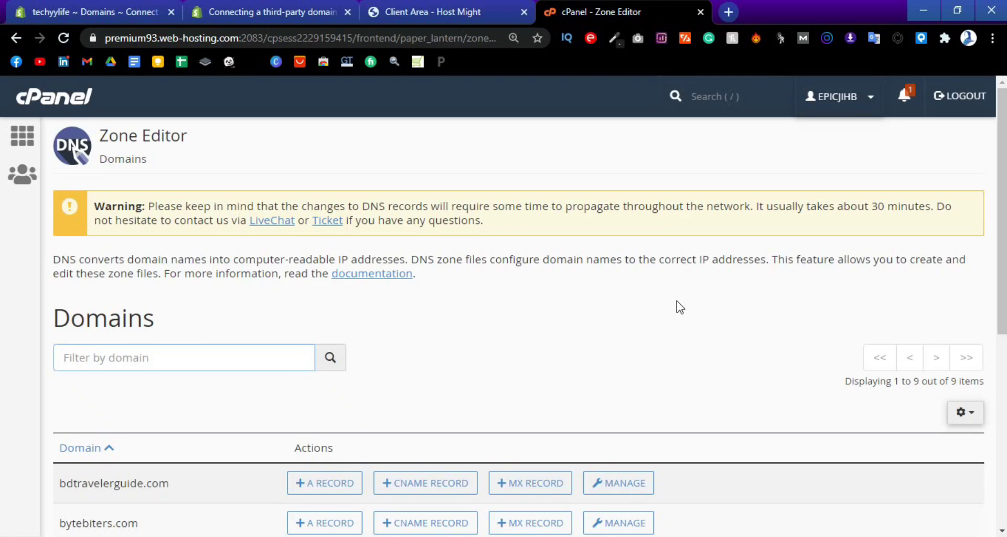
scroll(680, 306, "down", 3)
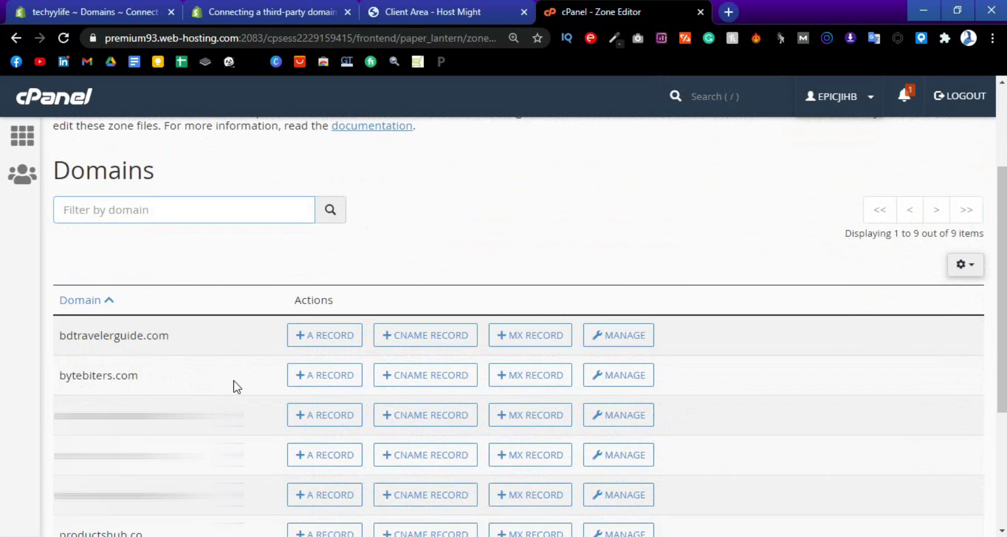
left_click(603, 382)
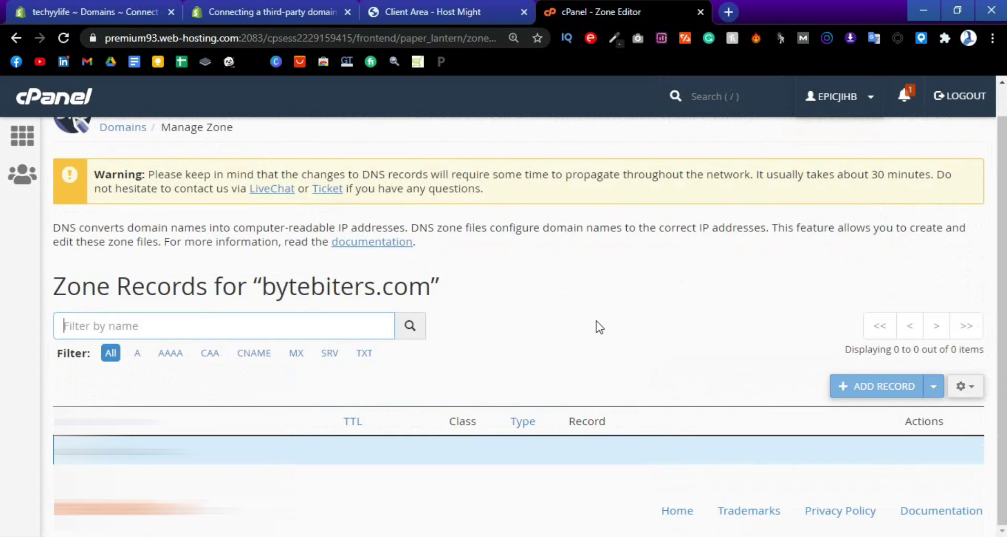
scroll(599, 326, "down", 3)
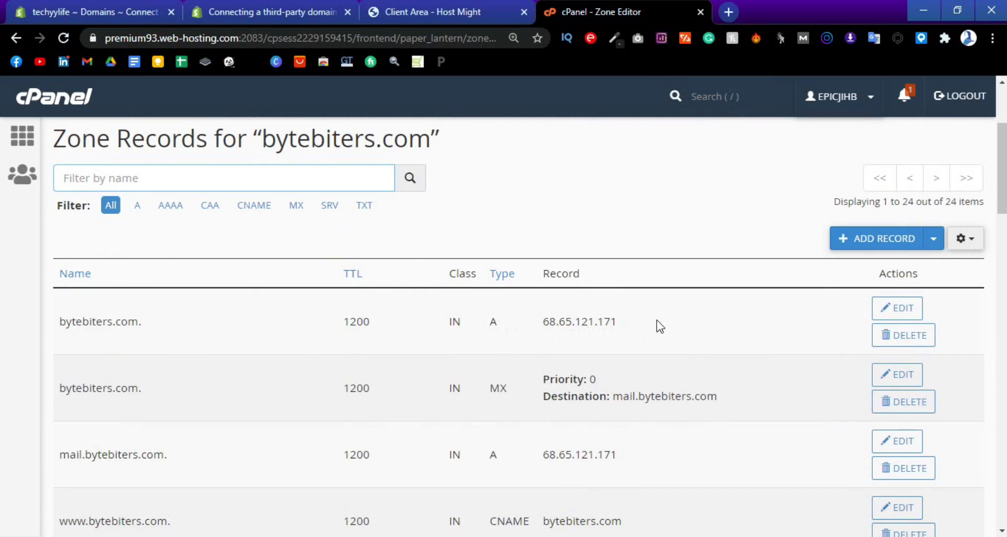
left_click(900, 313)
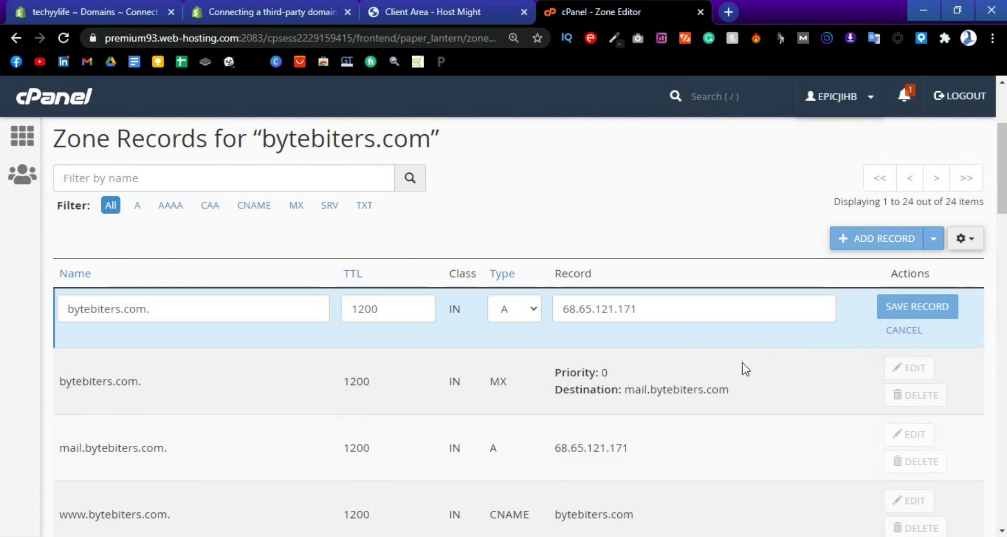
- Replace the A record's address 68.65.121.171 with Shopify's IP 23.227.38.65 and save it
left_click(282, 10)
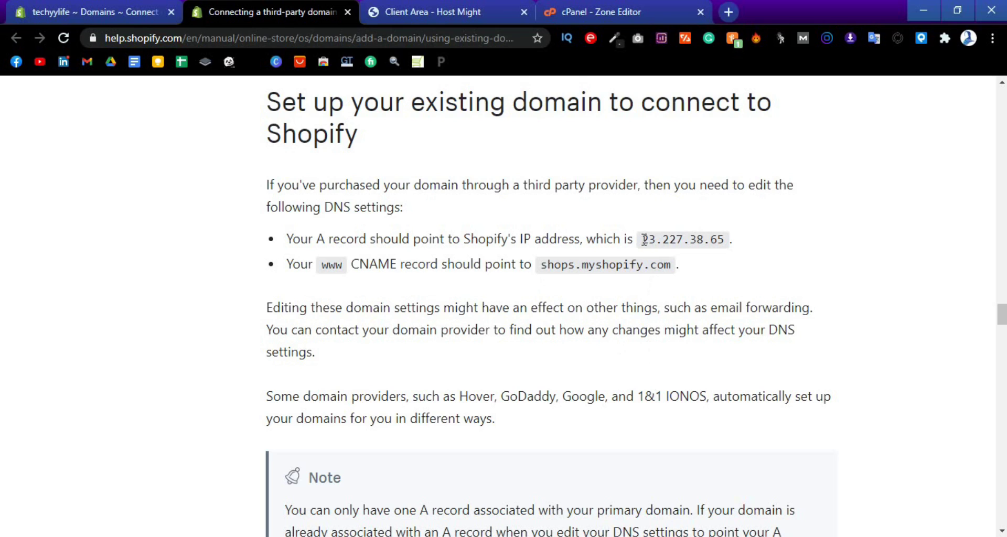
left_click_drag(644, 240, 723, 243)
key("ctrl+c")
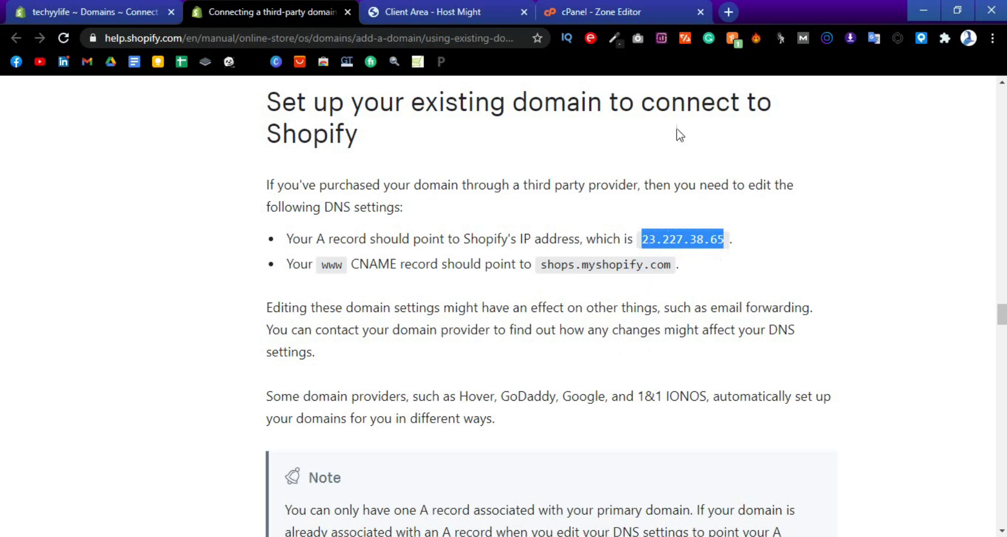
left_click(609, 8)
left_click(683, 310)
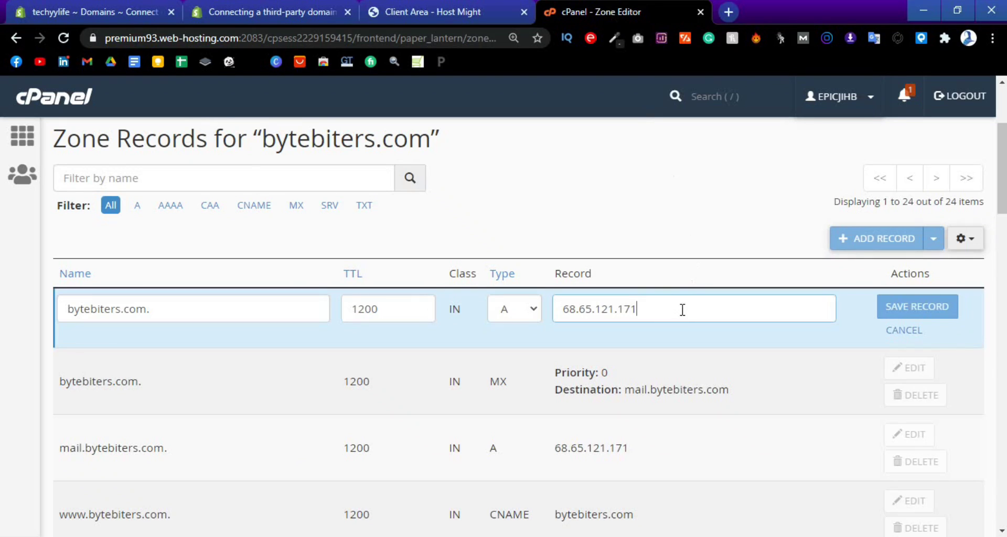
key("ctrl+a")
key("ctrl+v")
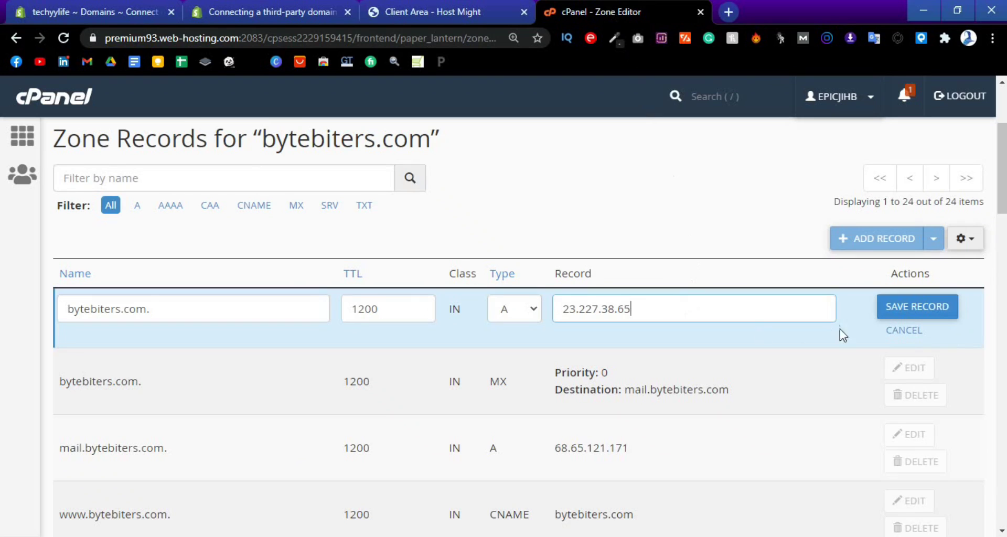
left_click(916, 307)
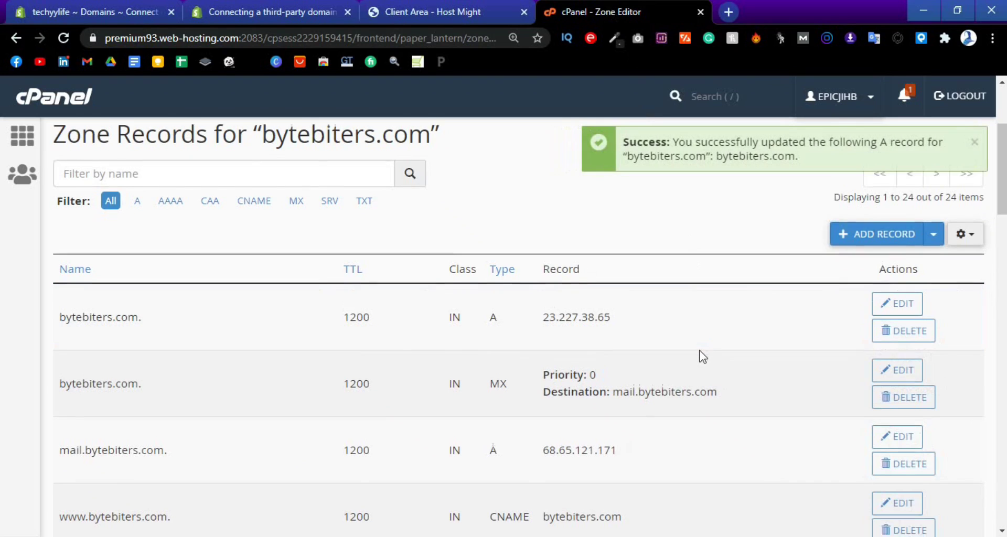
scroll(703, 357, "down", 1)
scroll(702, 356, "down", 3)
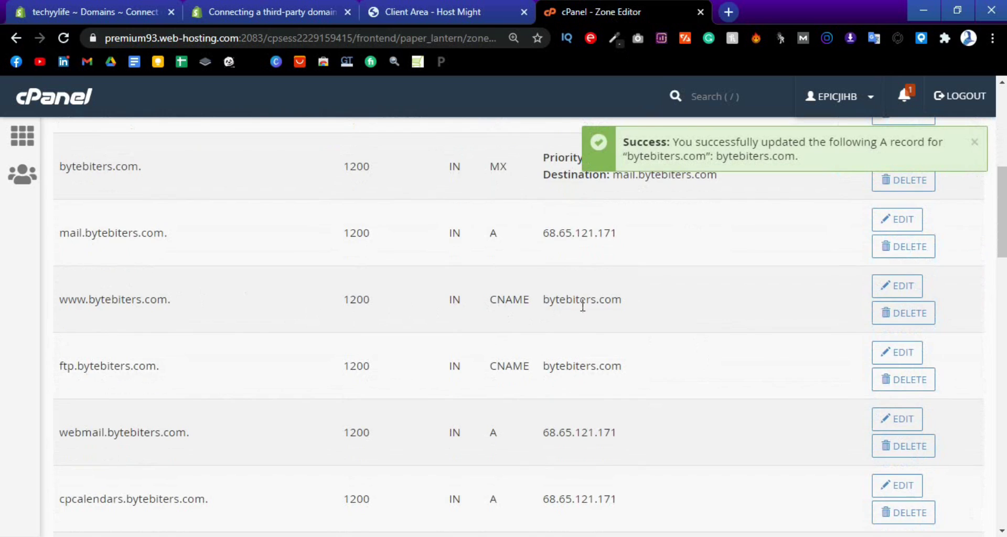
left_click(897, 286)
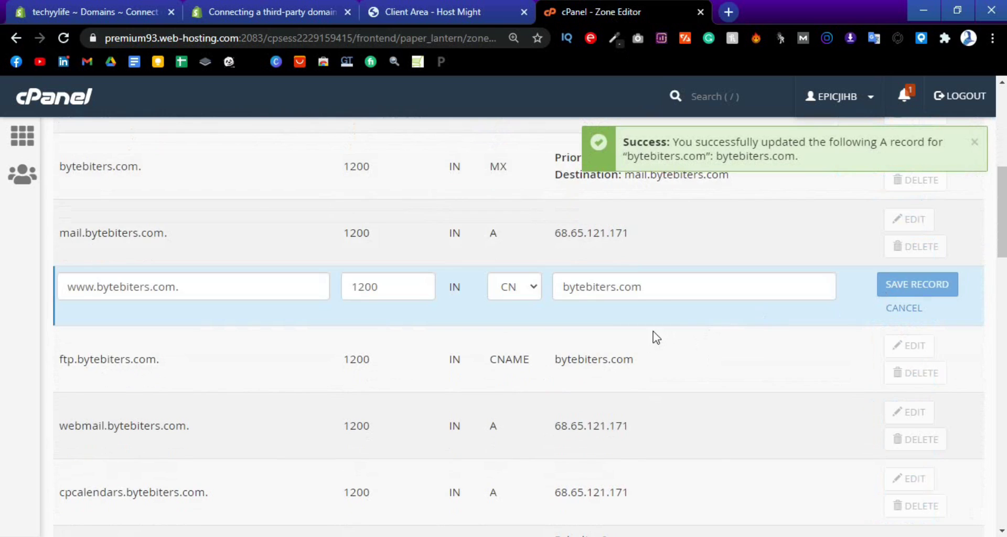
- Change the www CNAME target from bytebiters.com to shops.myshopify.com and save it
left_click(256, 11)
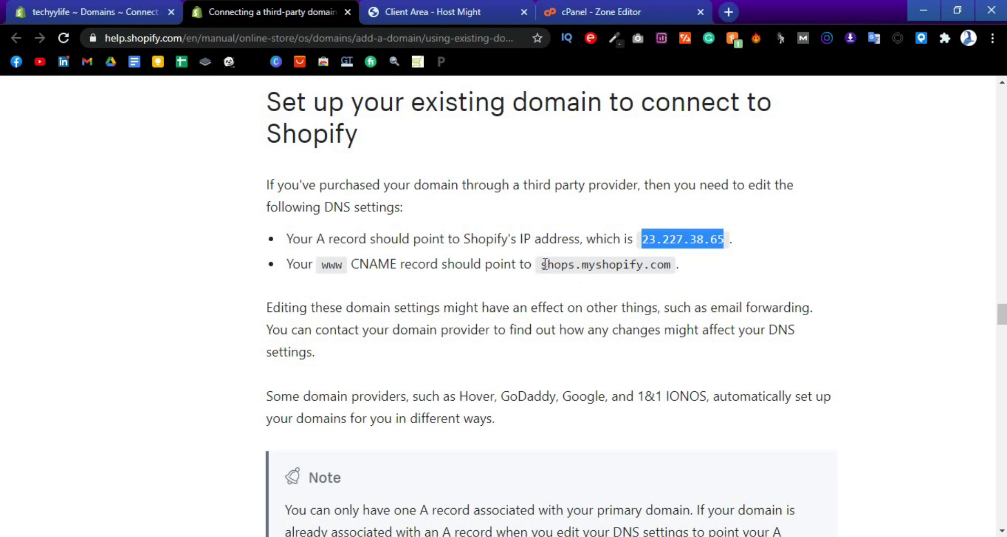
left_click_drag(545, 264, 543, 266)
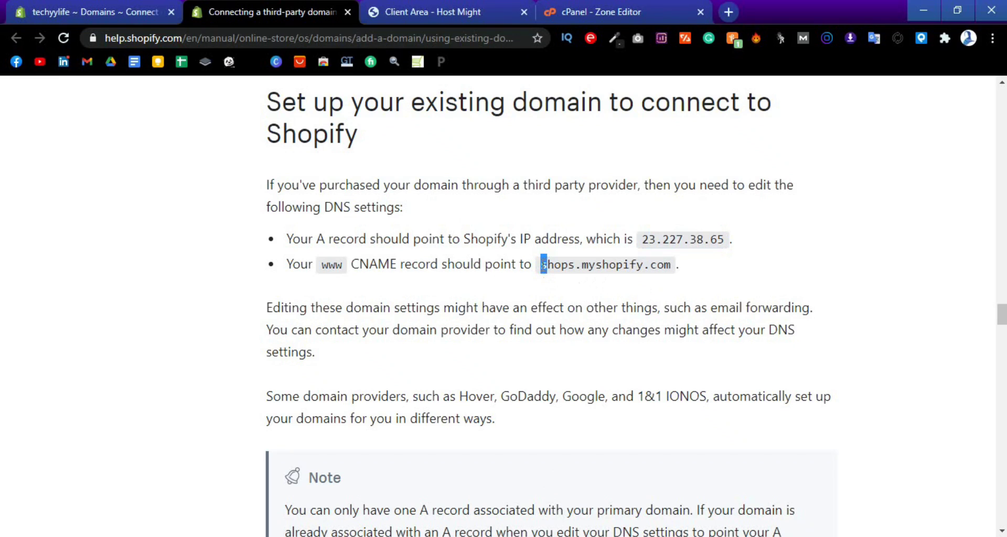
left_click_drag(672, 268, 544, 266)
key("ctrl+c")
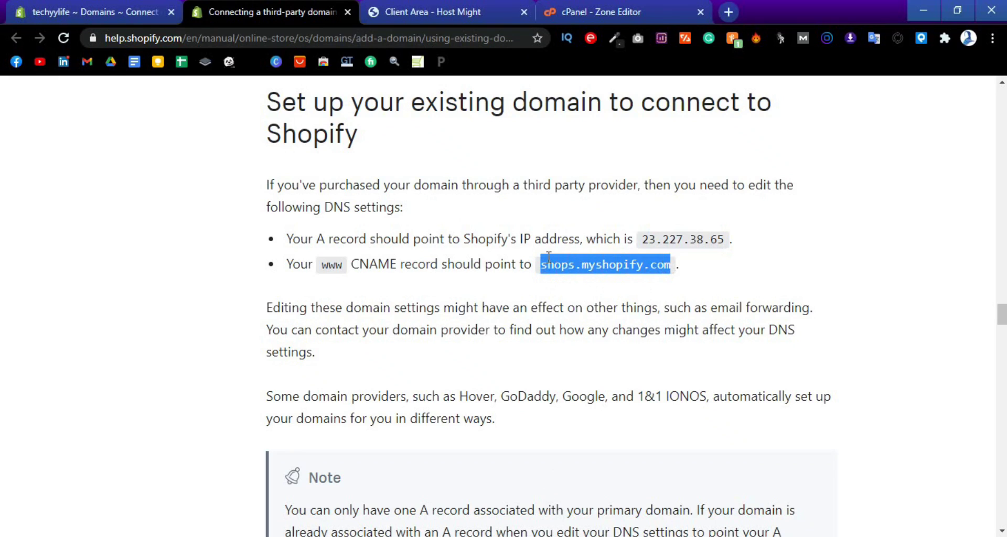
left_click(639, 5)
left_click(648, 285)
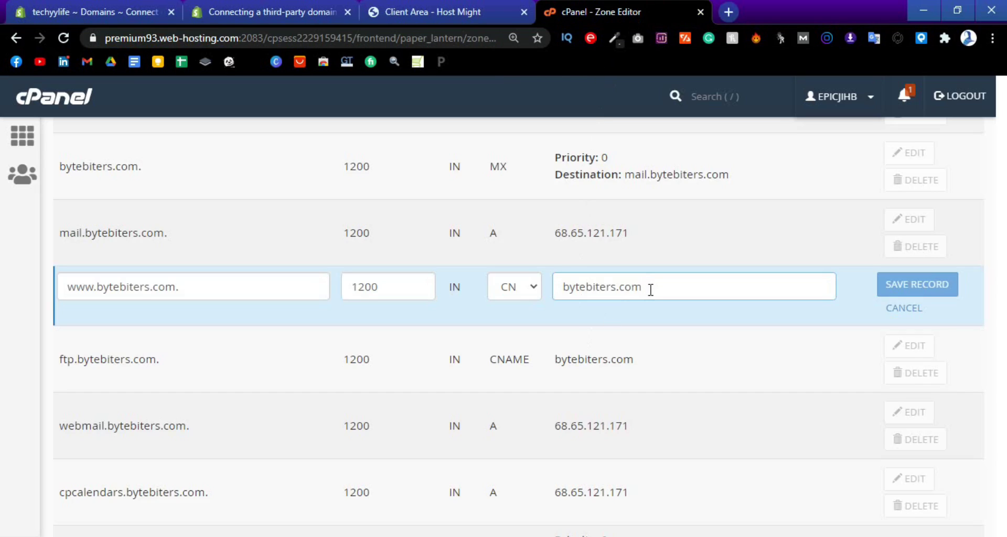
key("ctrl+a")
key("ctrl+v")
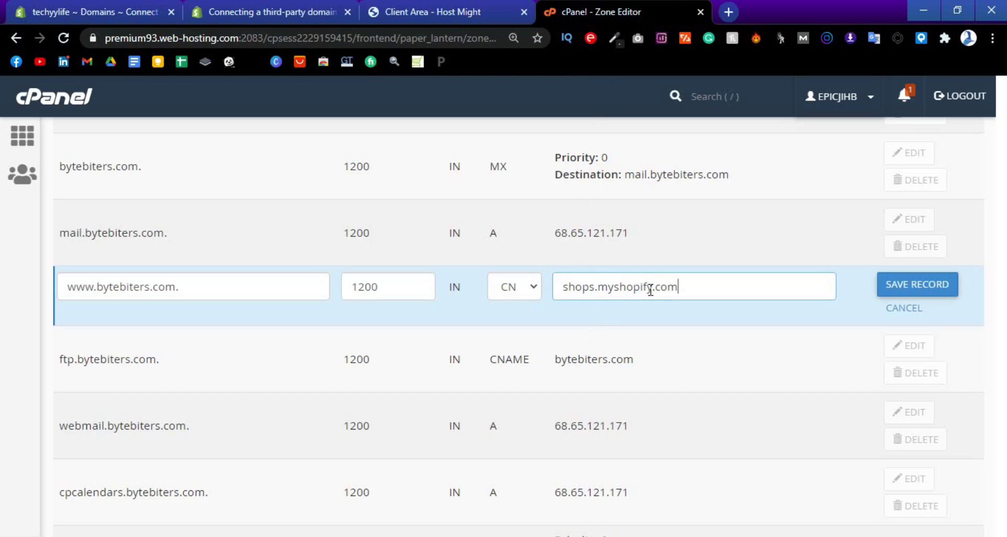
left_click(923, 284)
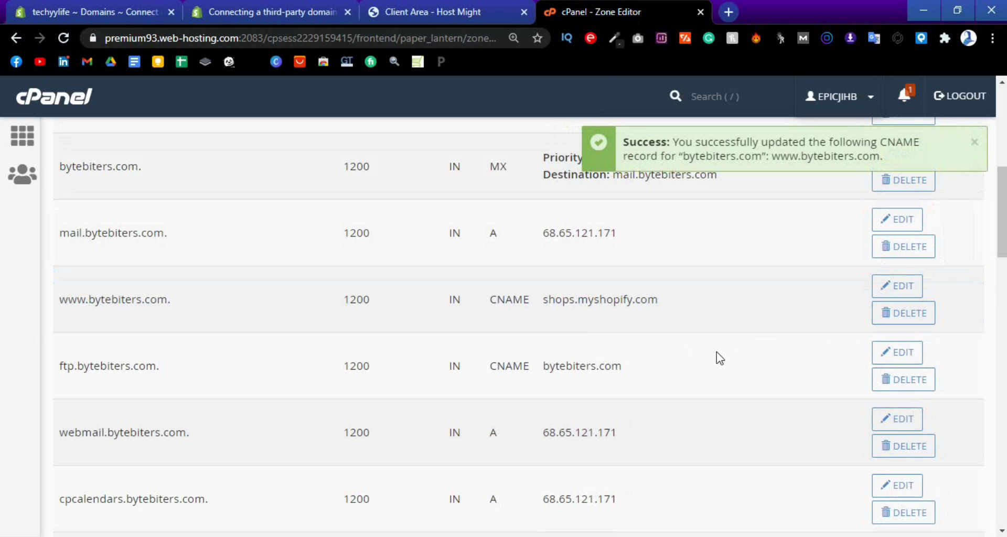
left_click(221, 14)
- Verify bytebiters.com shows Connected in Shopify, then preview the online store
left_click(121, 11)
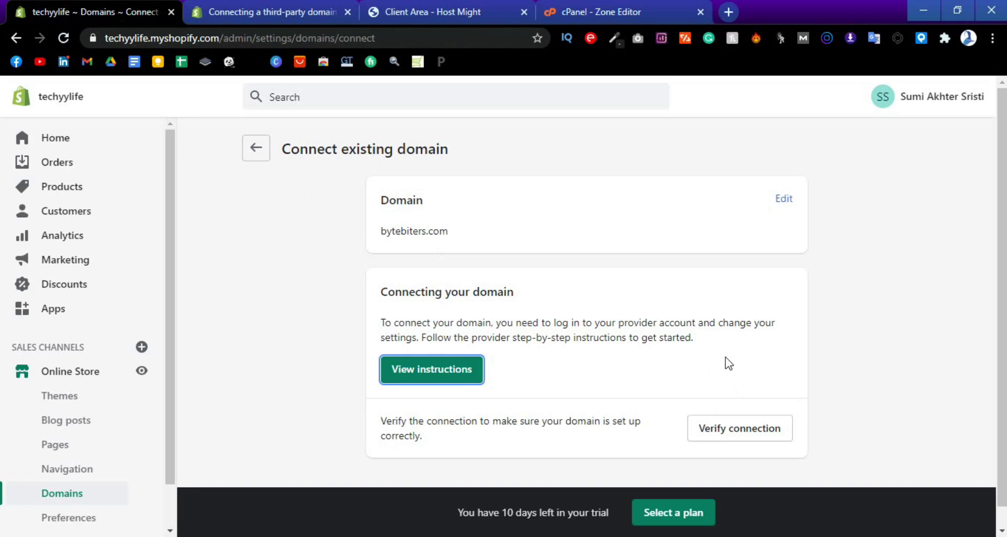
scroll(692, 441, "down", 1)
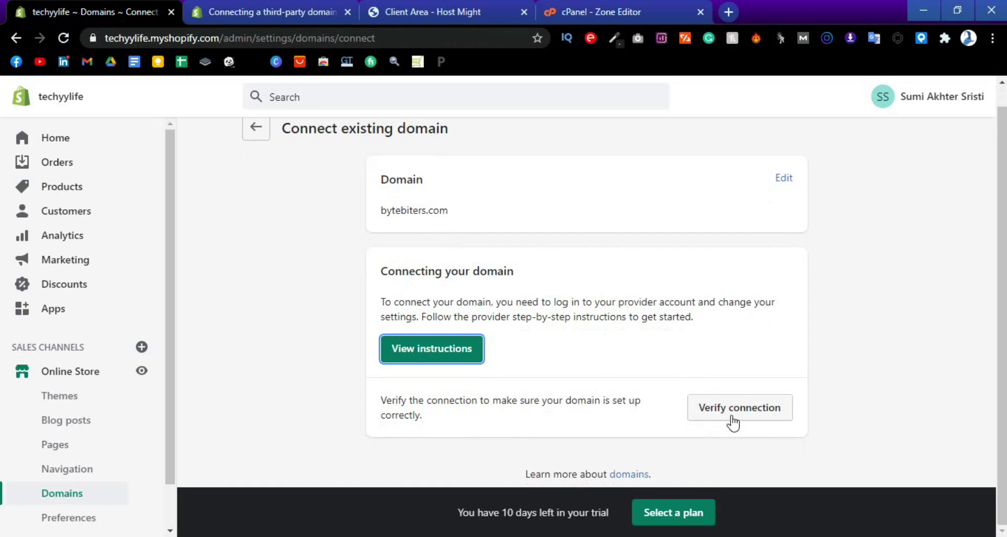
left_click(733, 408)
scroll(866, 379, "down", 1)
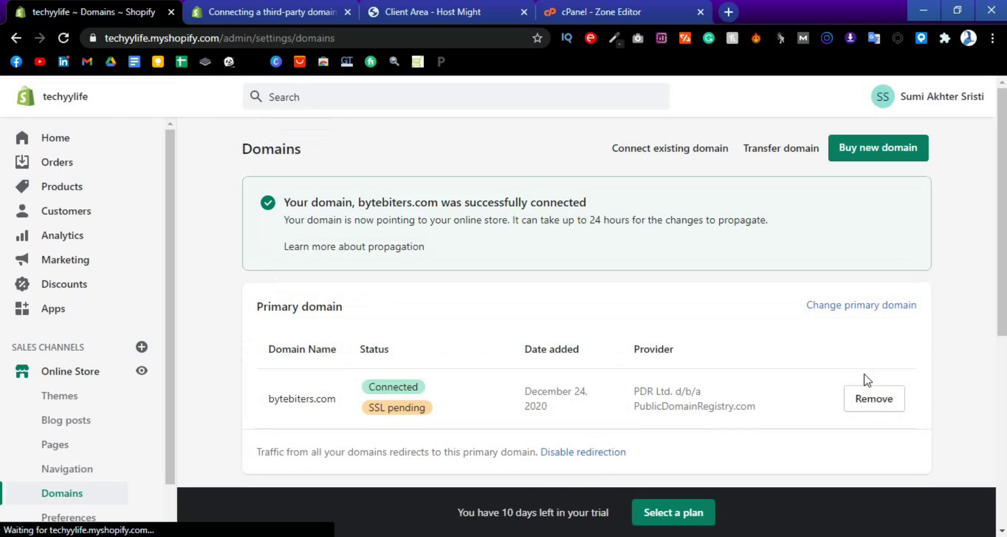
scroll(656, 319, "down", 1)
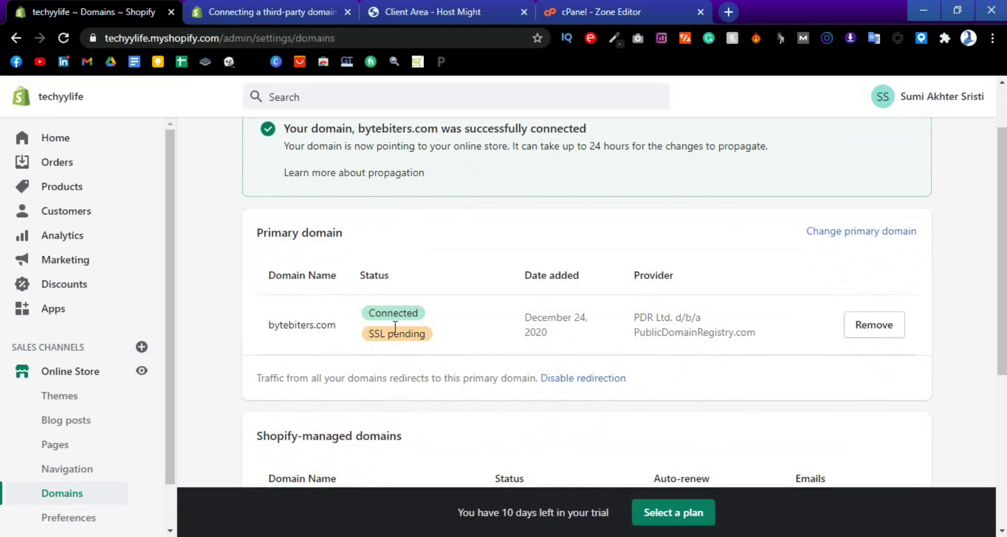
scroll(455, 369, "up", 2)
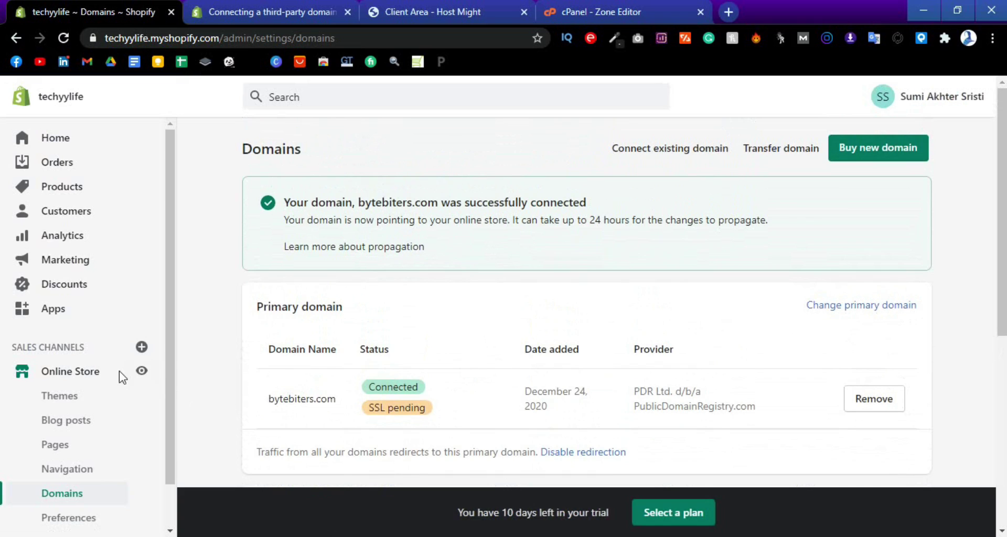
left_click(140, 373)
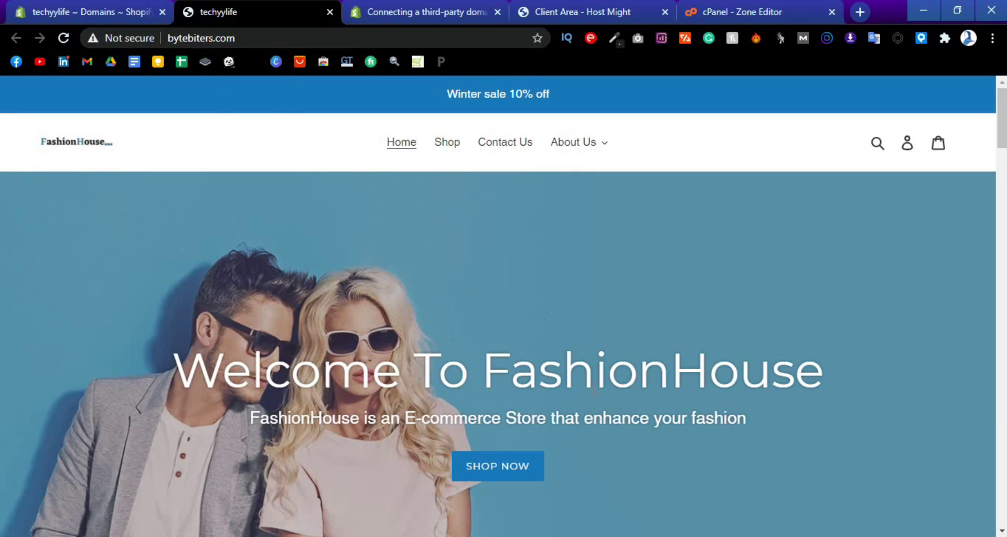
- Check the FashionHouse storefront loads at bytebiters.com, then return to Shopify's Domains settings
scroll(593, 386, "down", 10)
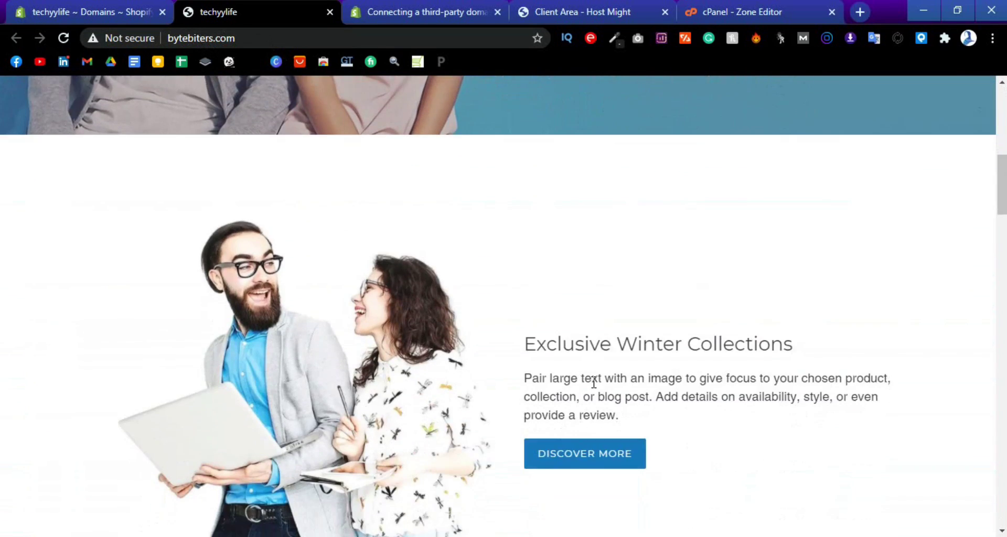
scroll(594, 382, "down", 10)
scroll(595, 385, "up", 7)
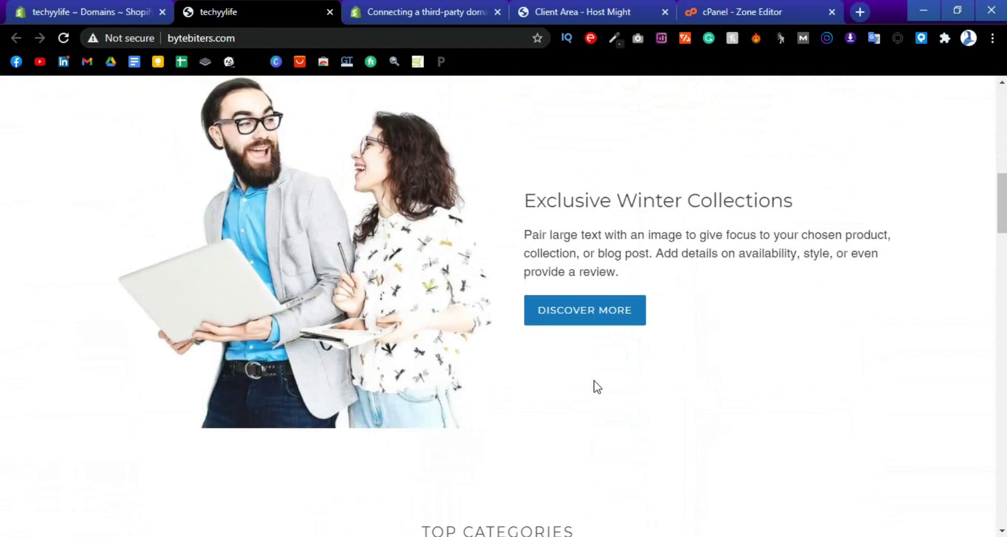
scroll(596, 387, "up", 8)
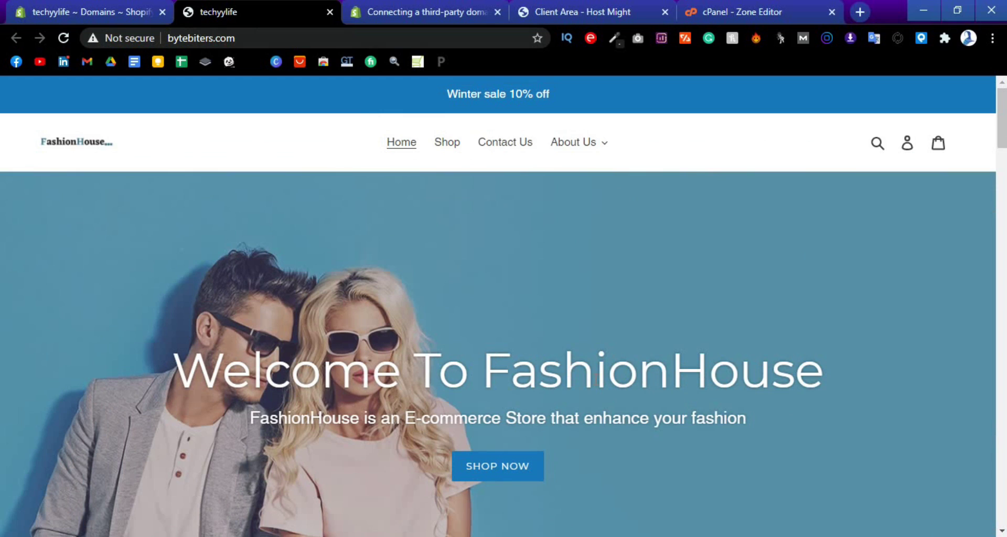
scroll(596, 380, "down", 3)
left_click(62, 11)
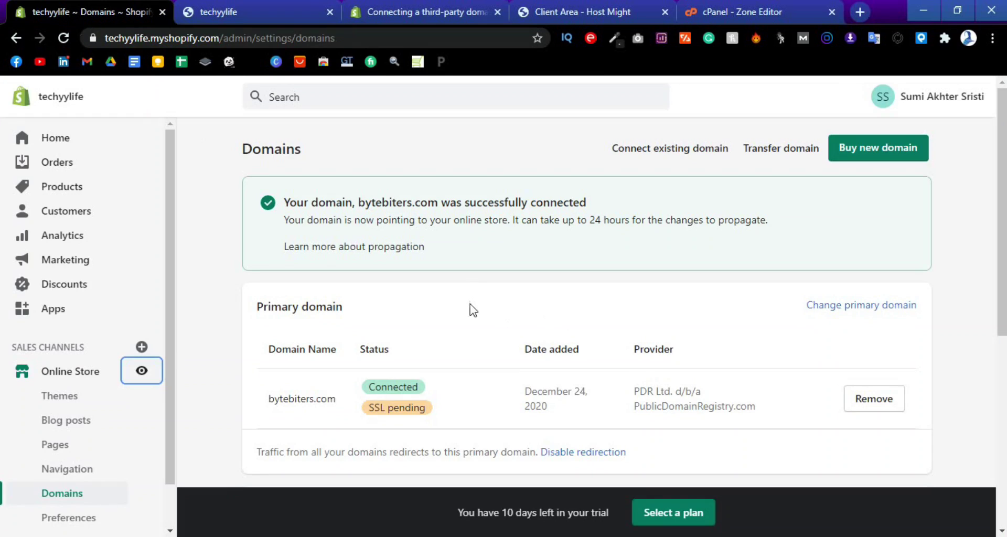